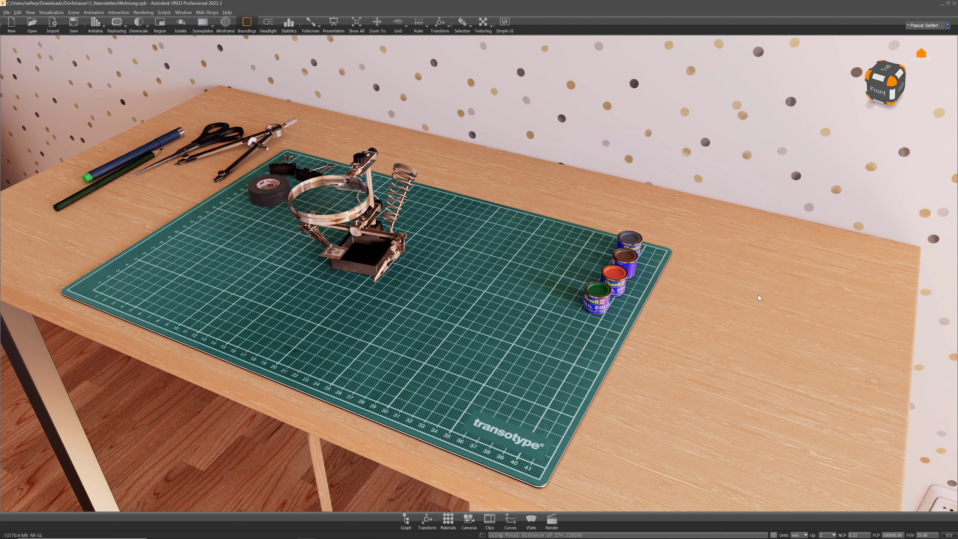
Examine the paint cans on the cutting mat up close, the reference photo of Revell cans, and the single can model
right_click_drag(690, 223, 650, 342)
middle_click_drag(650, 342, 398, 367)
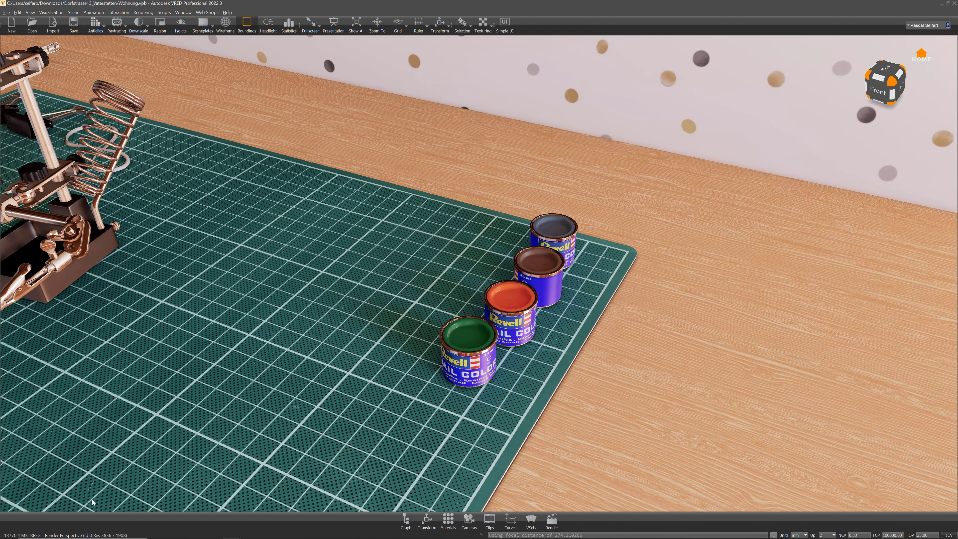
mouse_move(250, 538)
left_click(240, 494)
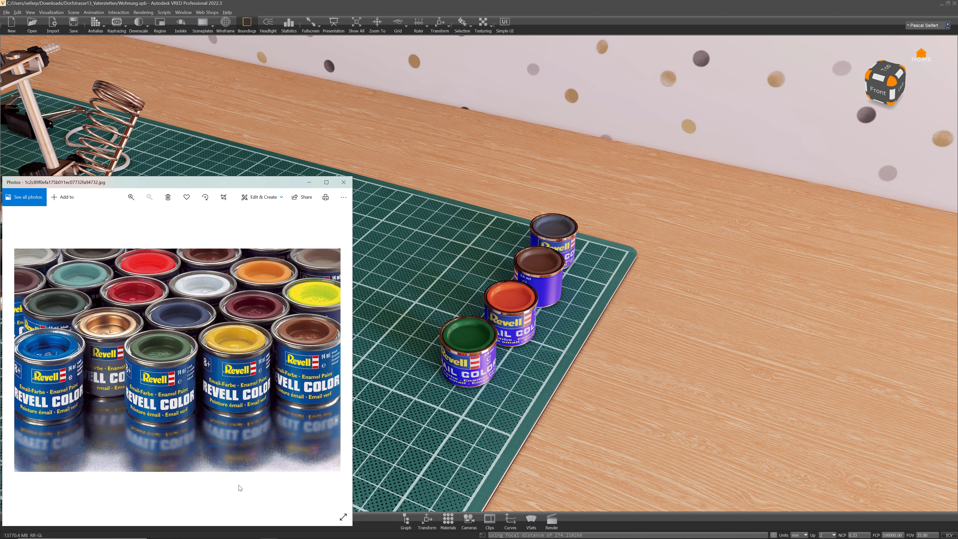
left_click(343, 182)
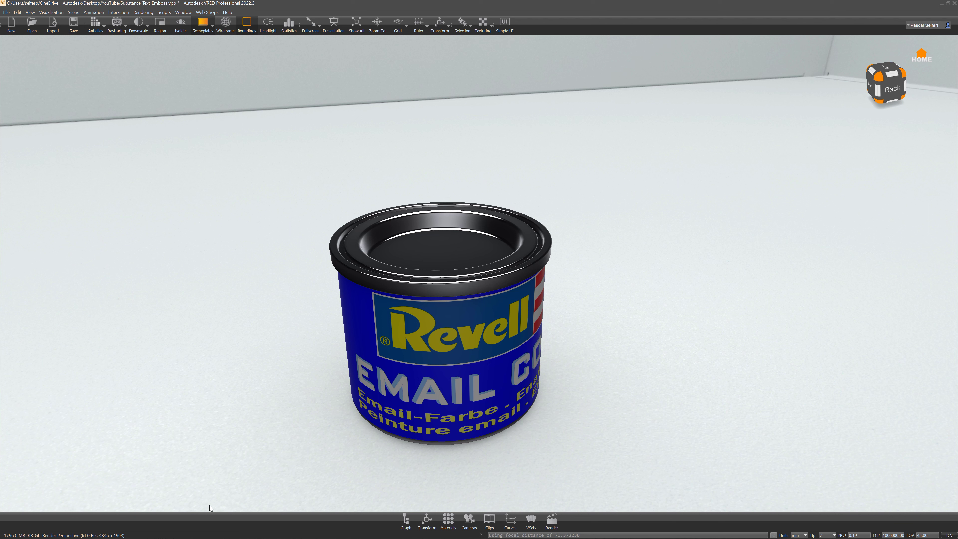
scroll(594, 290, "down", 5)
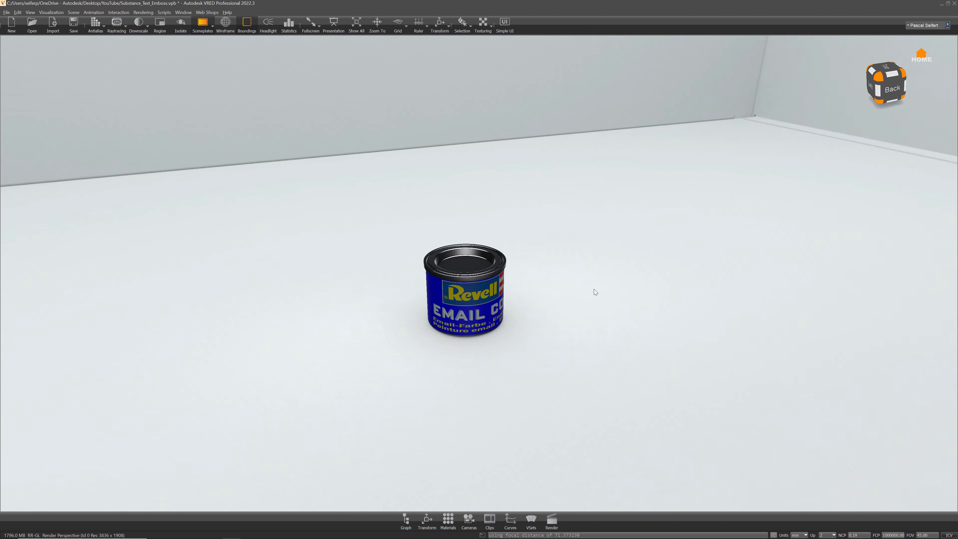
left_click_drag(595, 290, 519, 310)
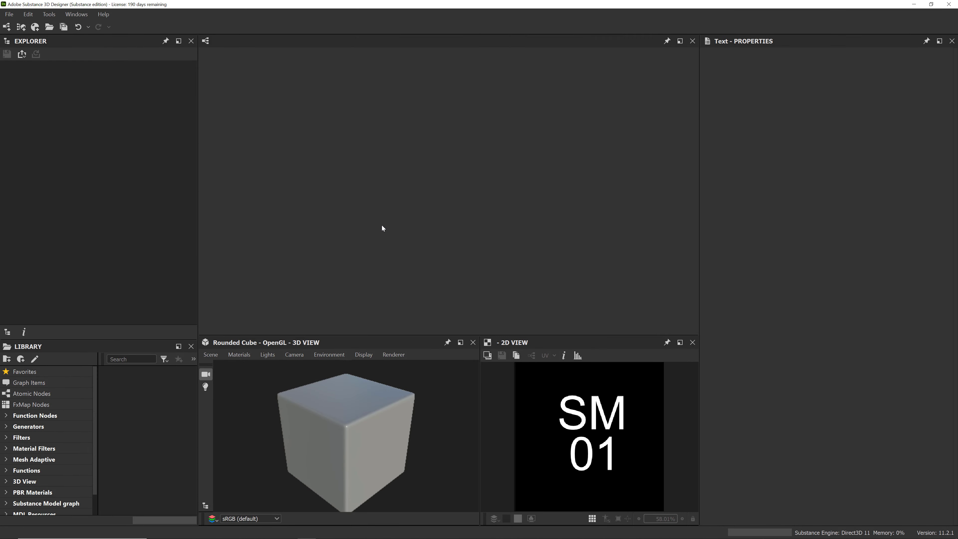
In Substance 3D Designer, create a new Substance graph from the Metallic Roughness template with the default graph properties
left_click(9, 14)
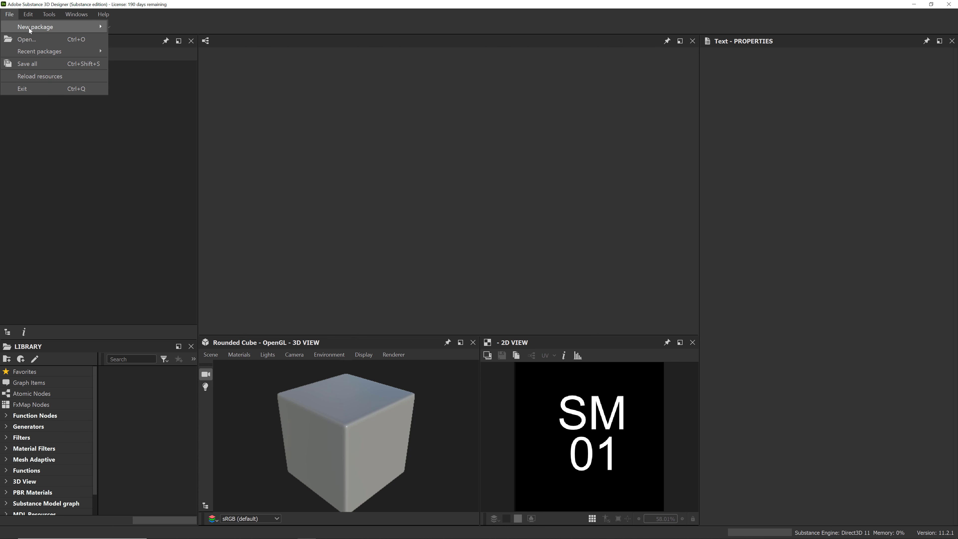
mouse_move(28, 27)
left_click(132, 27)
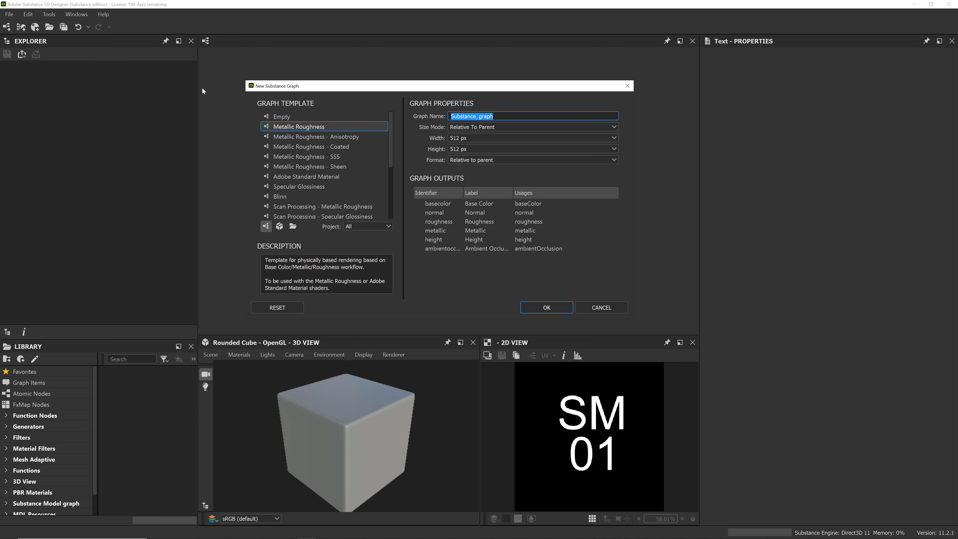
left_click_drag(519, 88, 510, 76)
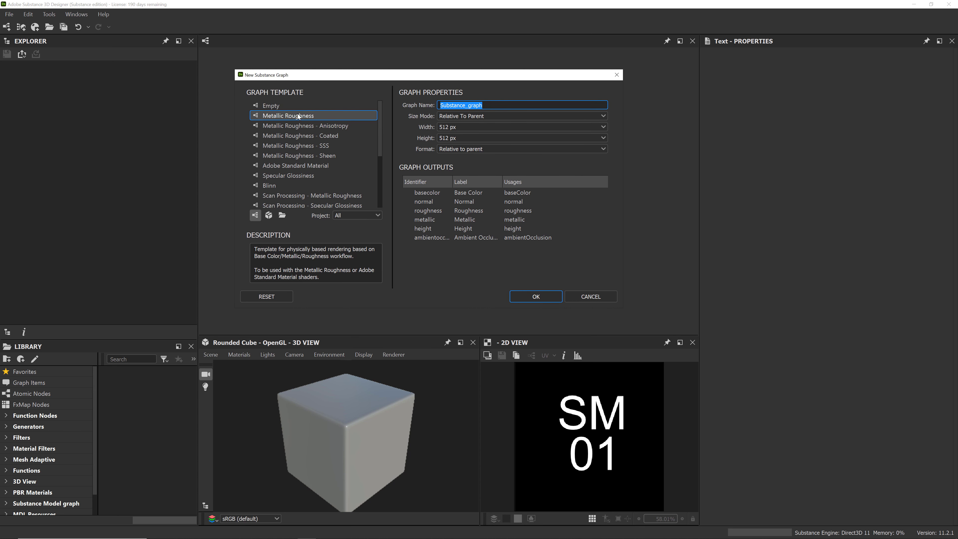
left_click(545, 297)
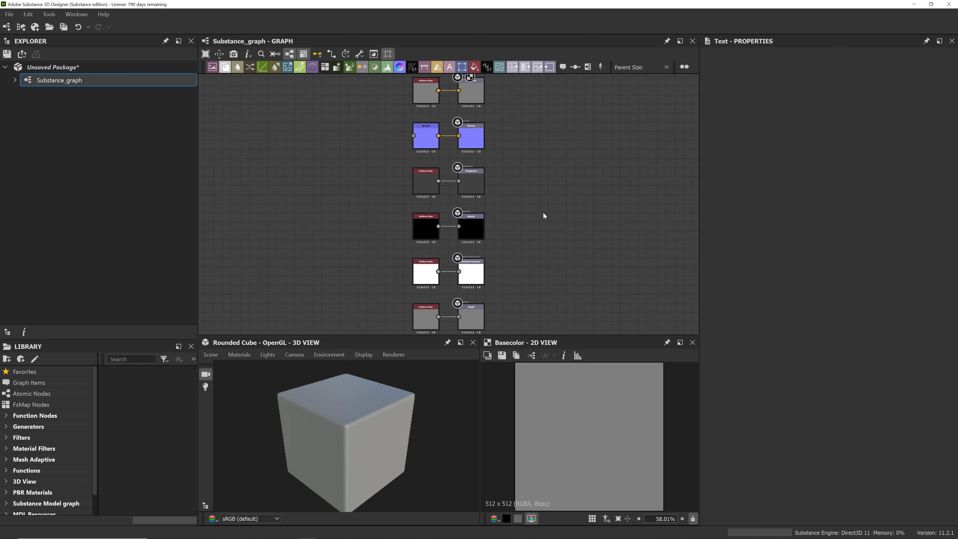
Add a Text node beside the base color nodes in the graph and set its text to MATT
middle_click_drag(348, 171, 388, 168)
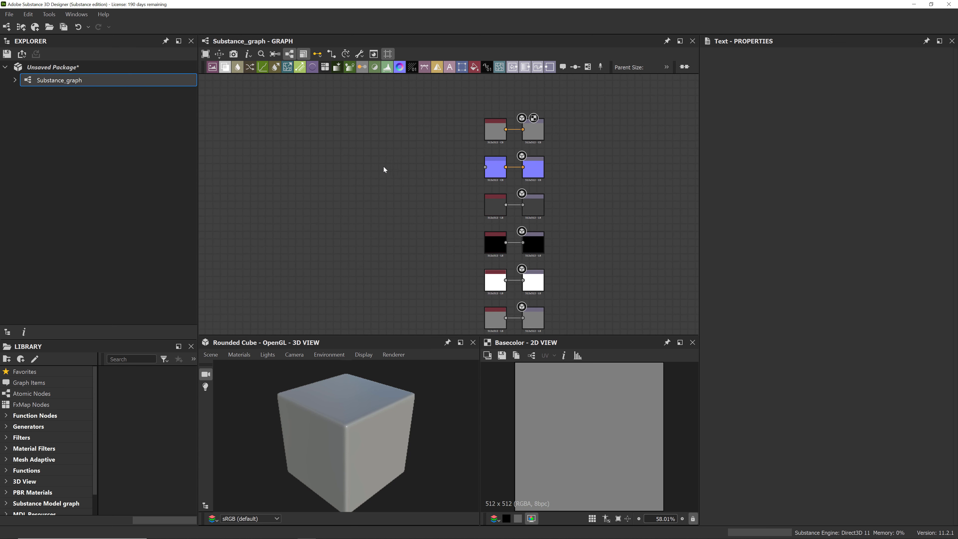
right_click(354, 141)
mouse_move(387, 147)
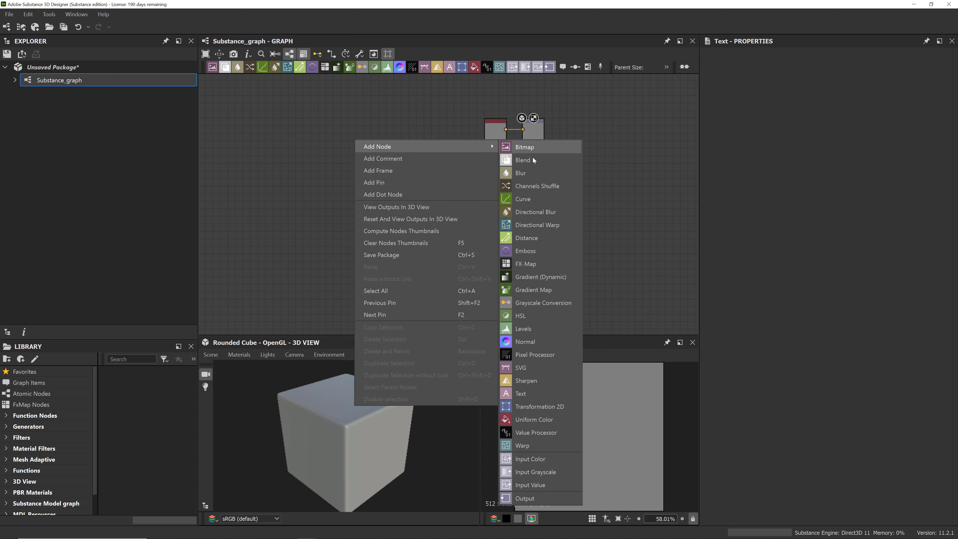
left_click(532, 394)
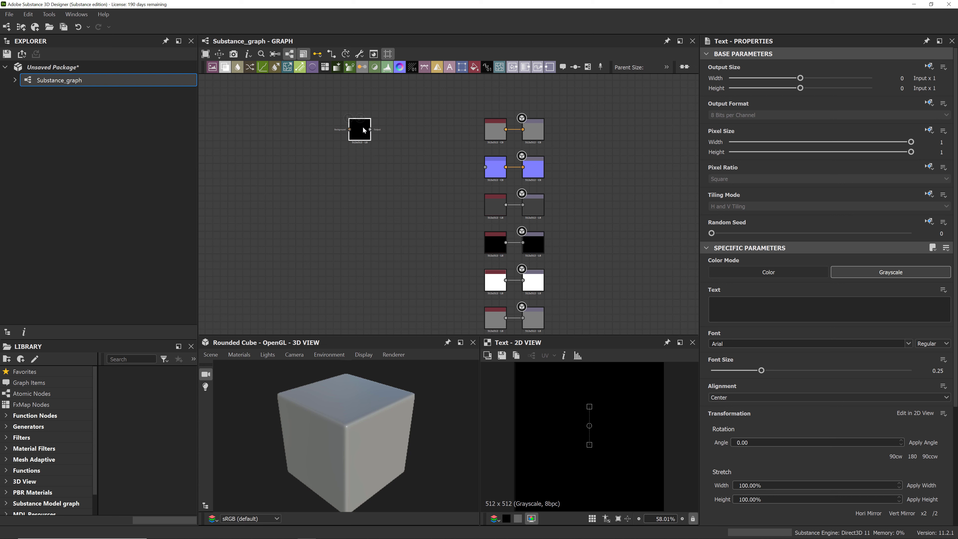
left_click(730, 305)
type("MATT")
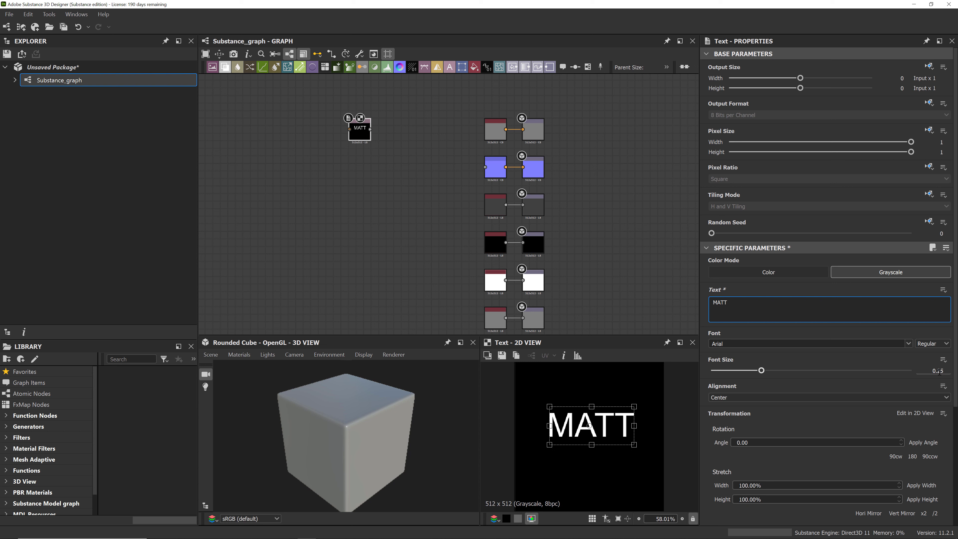
Set the MATT text node's font to Arial Rounded MT Bold and its font size to 0.2
left_click(908, 344)
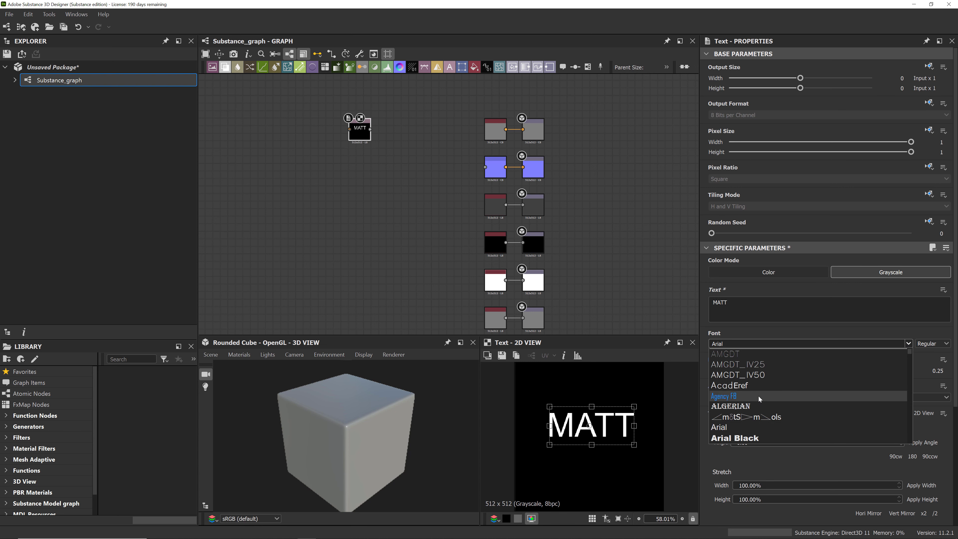
scroll(759, 396, "down", 3)
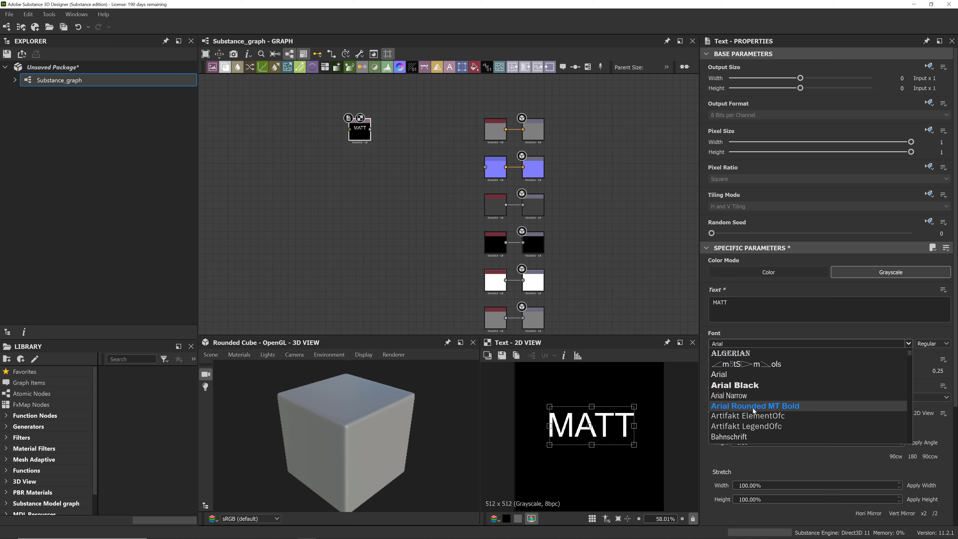
left_click(753, 407)
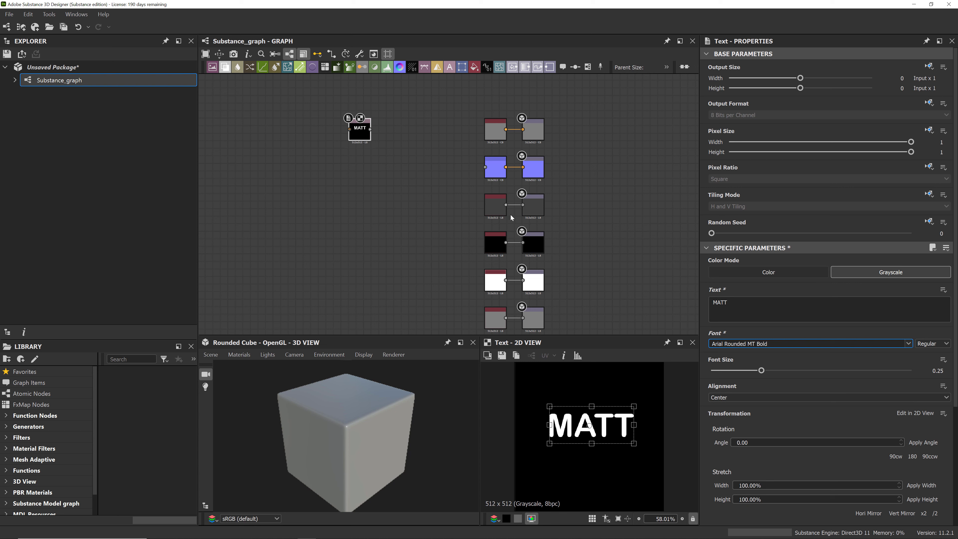
left_click(942, 371)
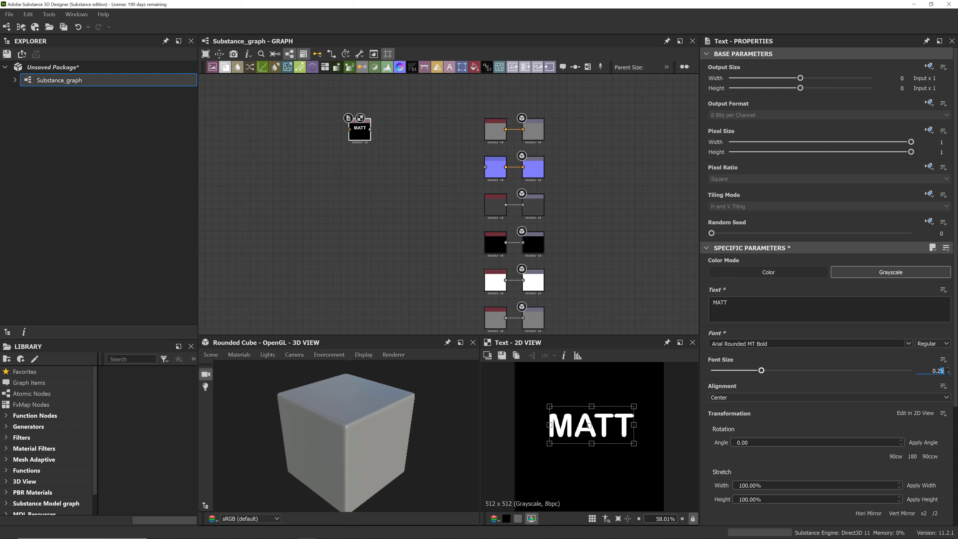
key("BackSpace")
key("Return")
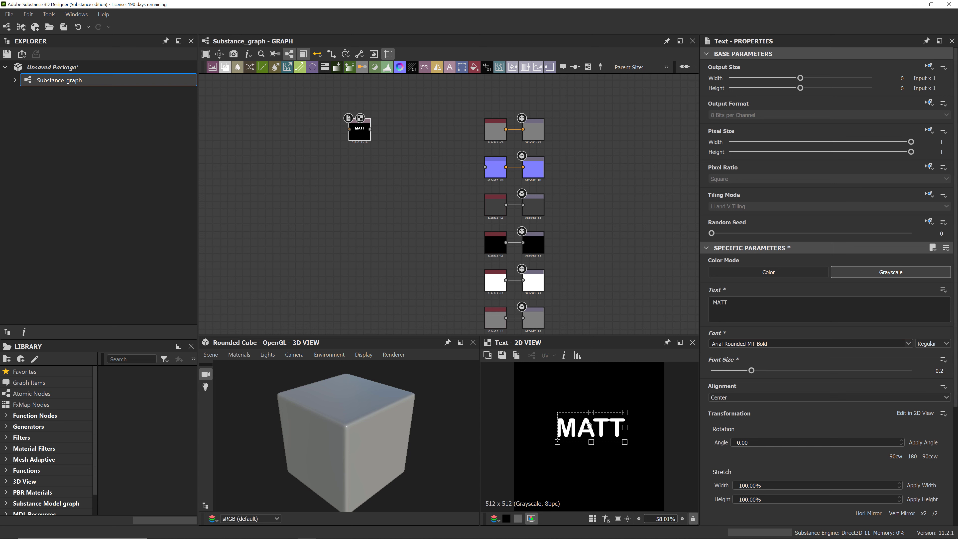
Move the MATT text slightly upward by setting its Y position to -0.05
scroll(799, 473, "down", 5)
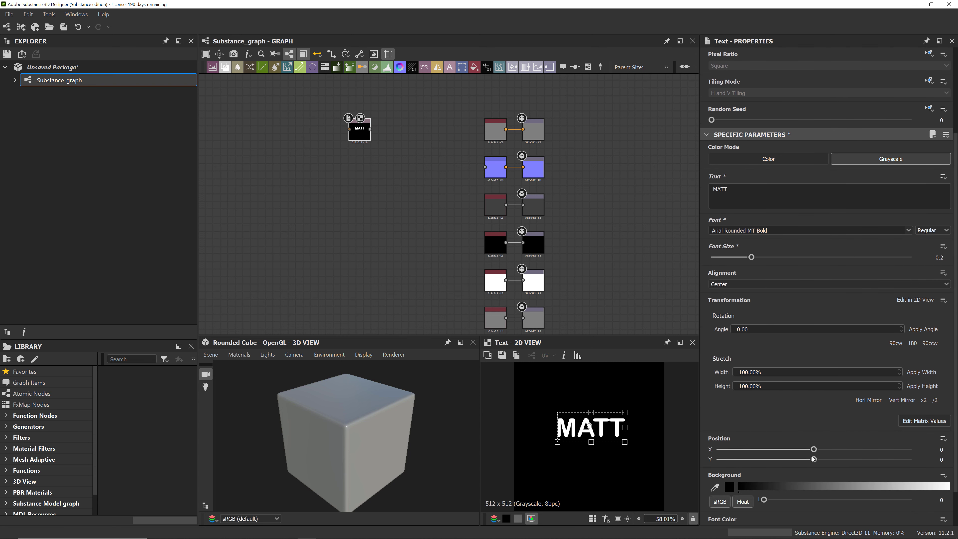
left_click_drag(814, 459, 809, 459)
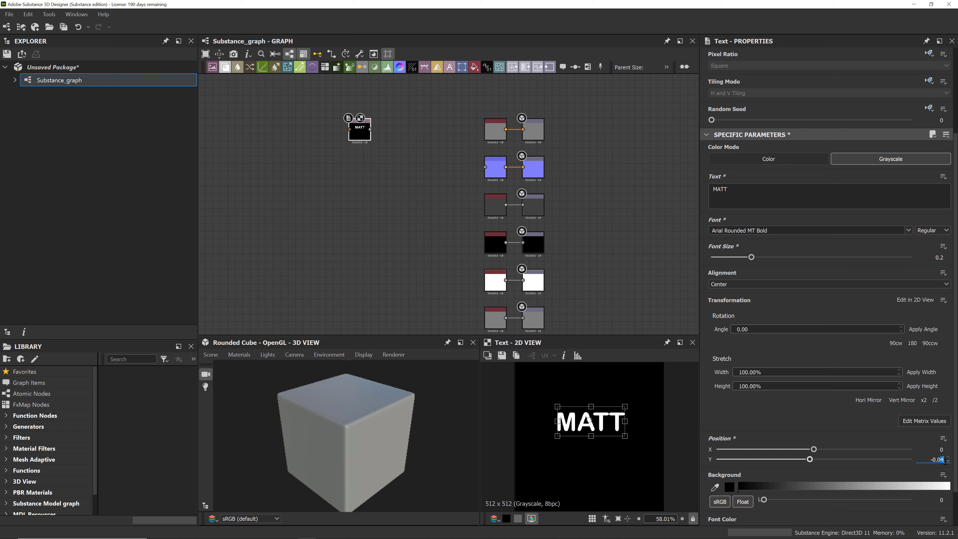
key("Return")
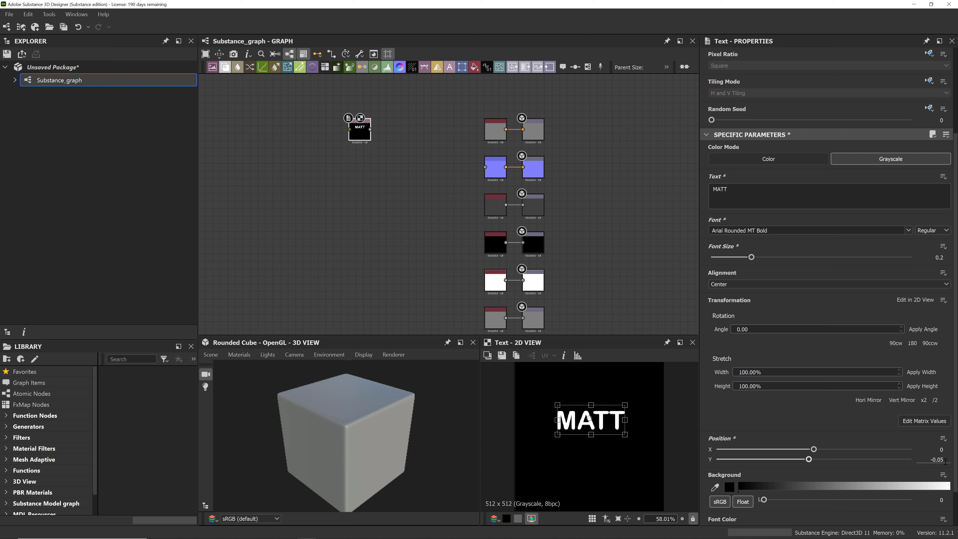
Copy the MATT text node, place the copy directly below the original, and change the copy's text to 01
left_click(361, 131)
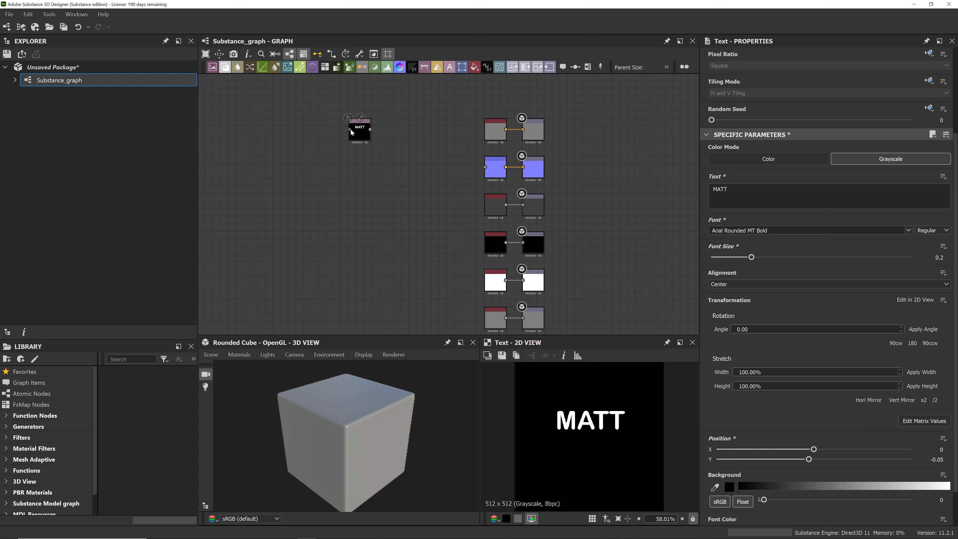
double_click(360, 131)
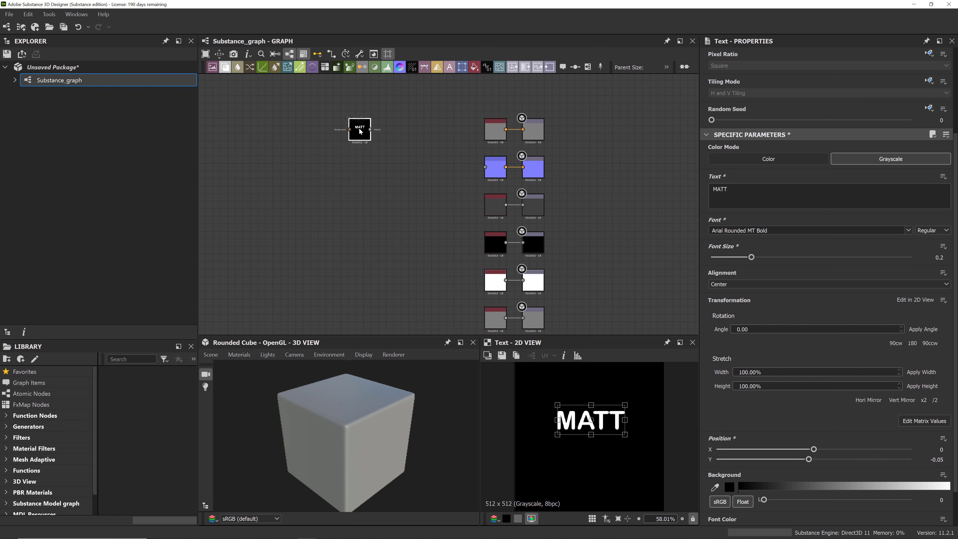
key("ctrl+c")
key("ctrl+v")
left_click_drag(448, 204, 364, 173)
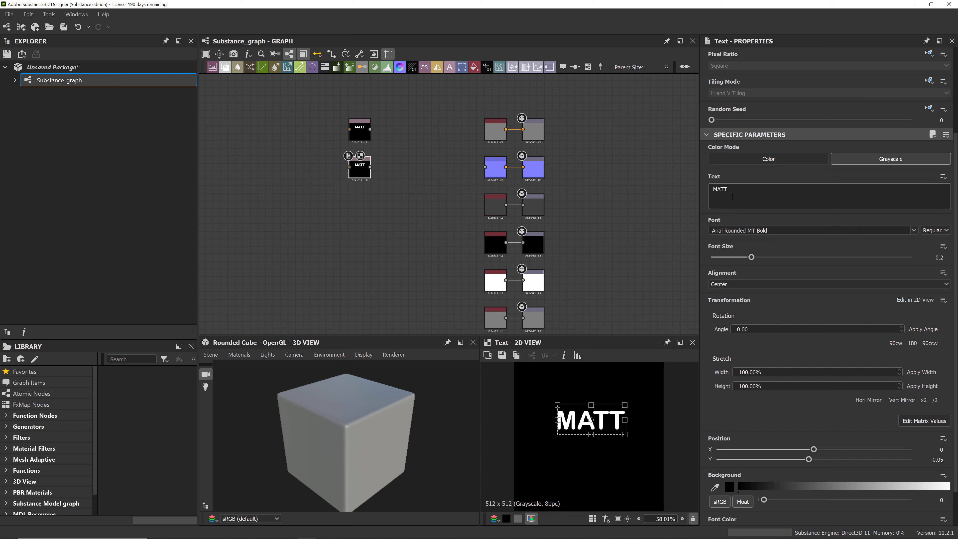
double_click(713, 187)
type("01")
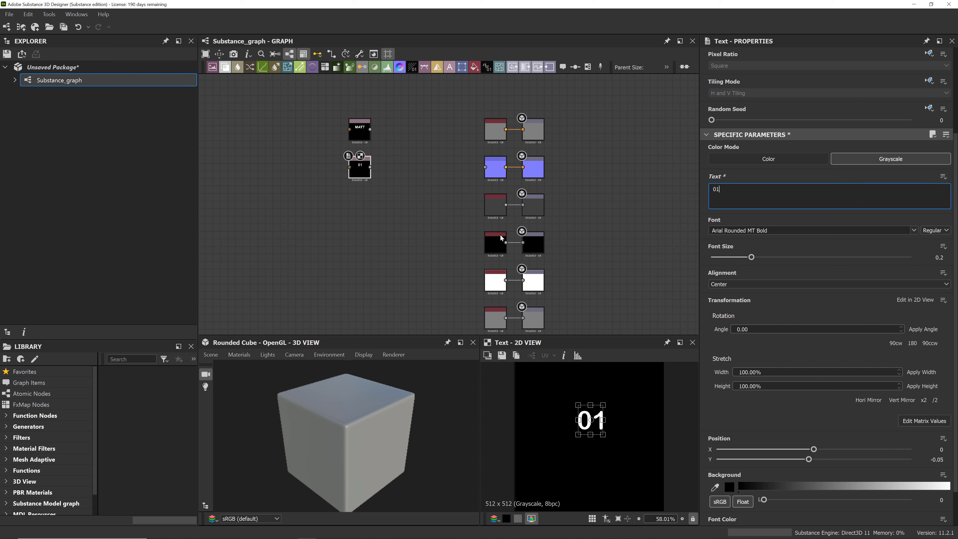
Set the 01 text node's font size to 0.35 and its Y position to 0.25
left_click(942, 258)
key("BackSpace")
type("35")
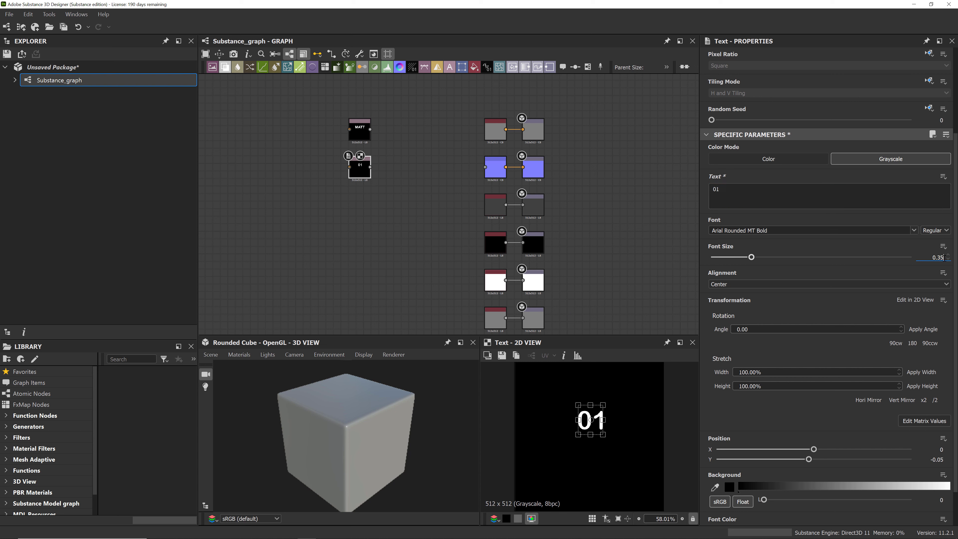
key("Return")
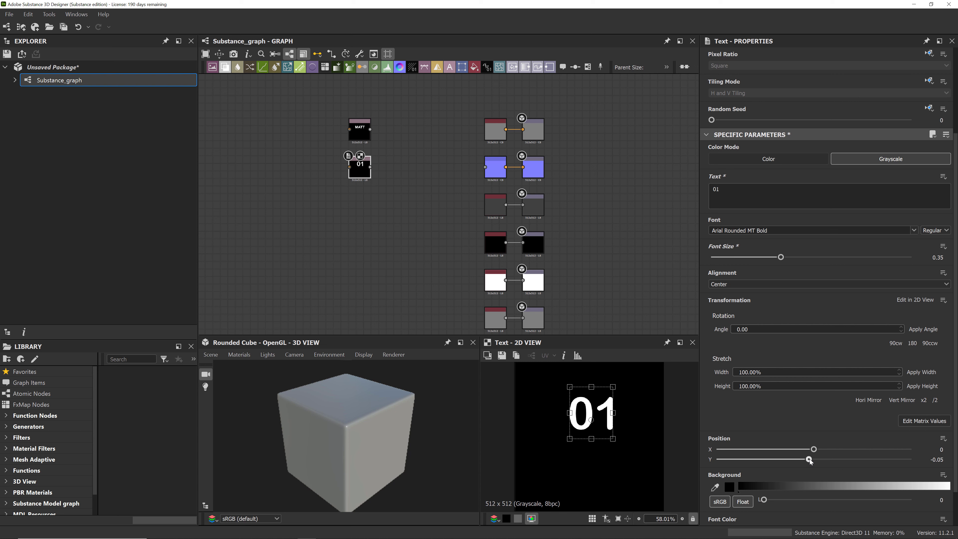
left_click_drag(810, 460, 838, 459)
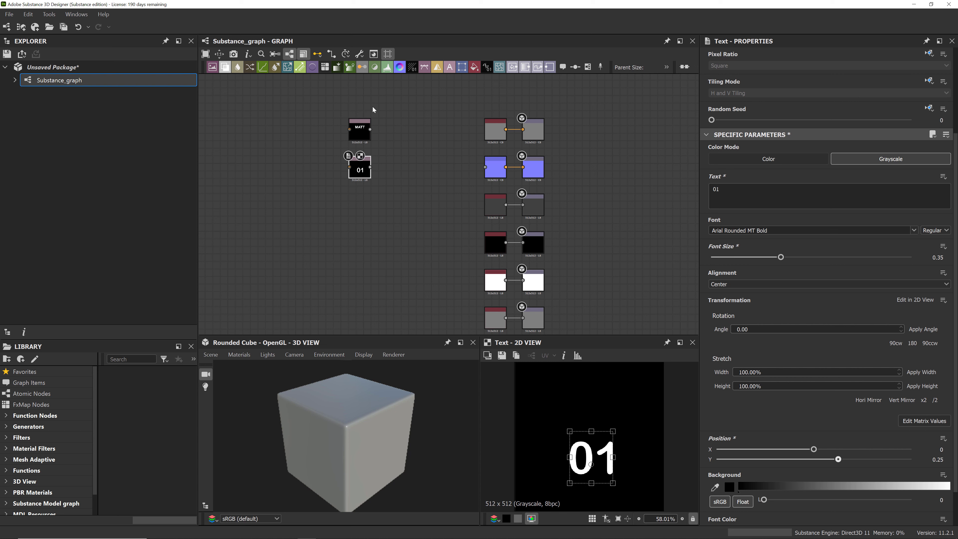
Combine the MATT and 01 text nodes in a new Blend node using the Add (Linear Dodge) blending mode
left_click_drag(370, 129, 386, 136)
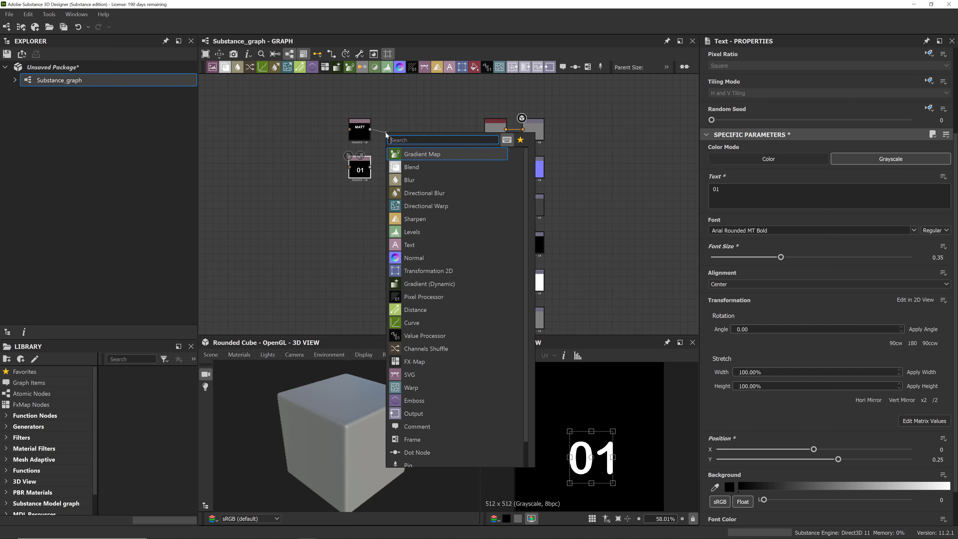
left_click(415, 167)
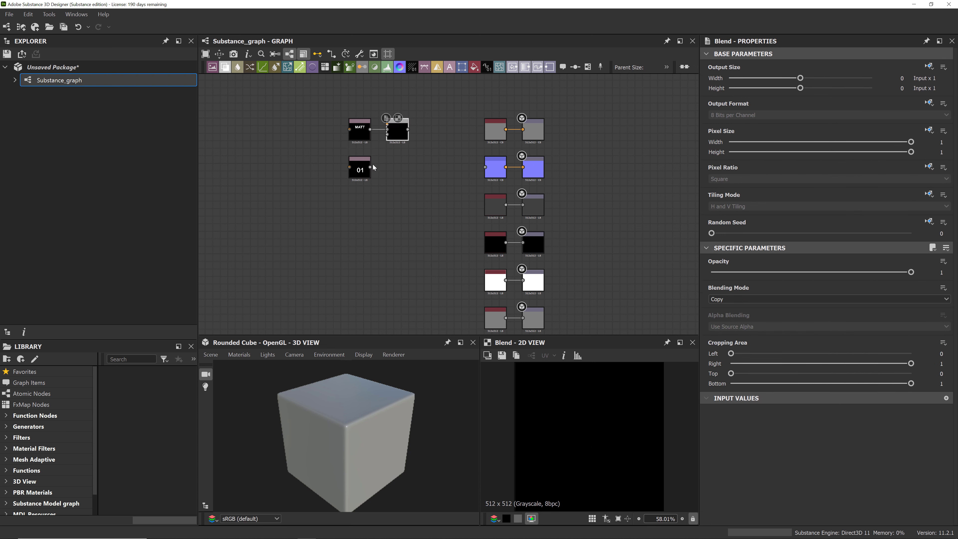
left_click_drag(370, 167, 387, 130)
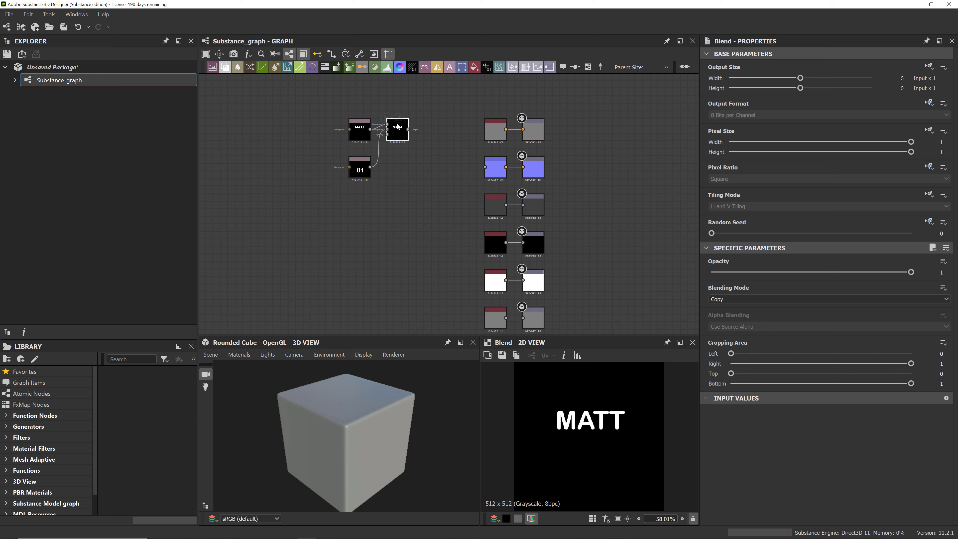
left_click(734, 298)
left_click(729, 316)
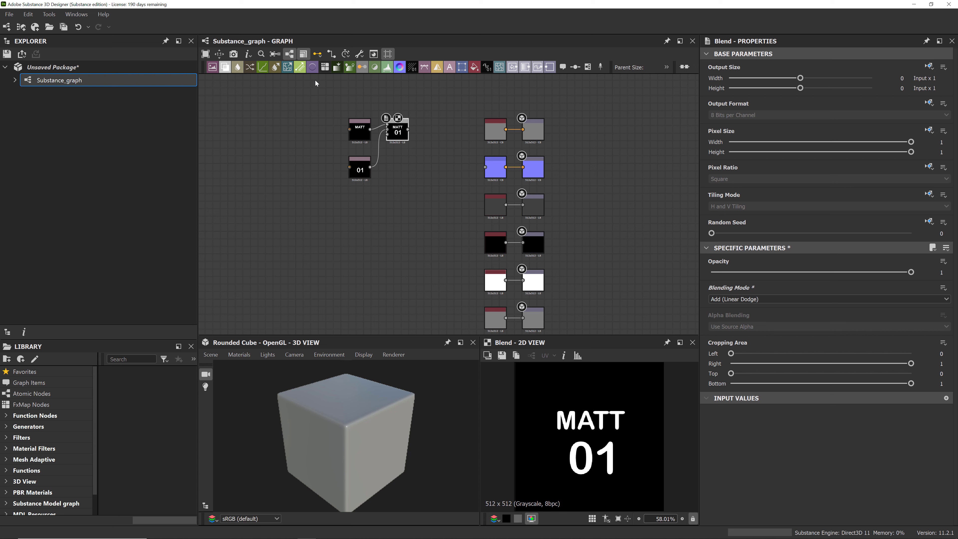
Duplicate the MATT text node together with the Blend node and place the copies below the 01 text node
left_click_drag(304, 102, 410, 136)
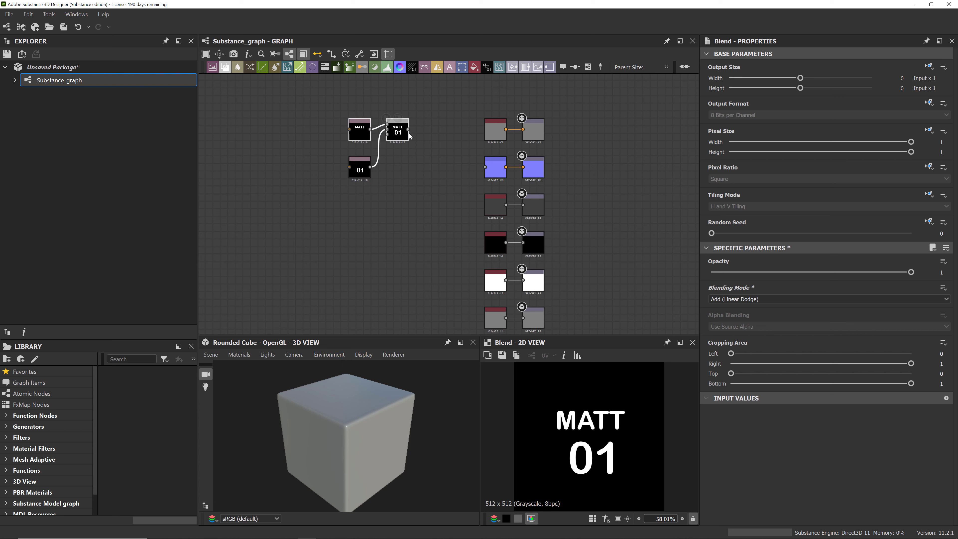
key("ctrl+d")
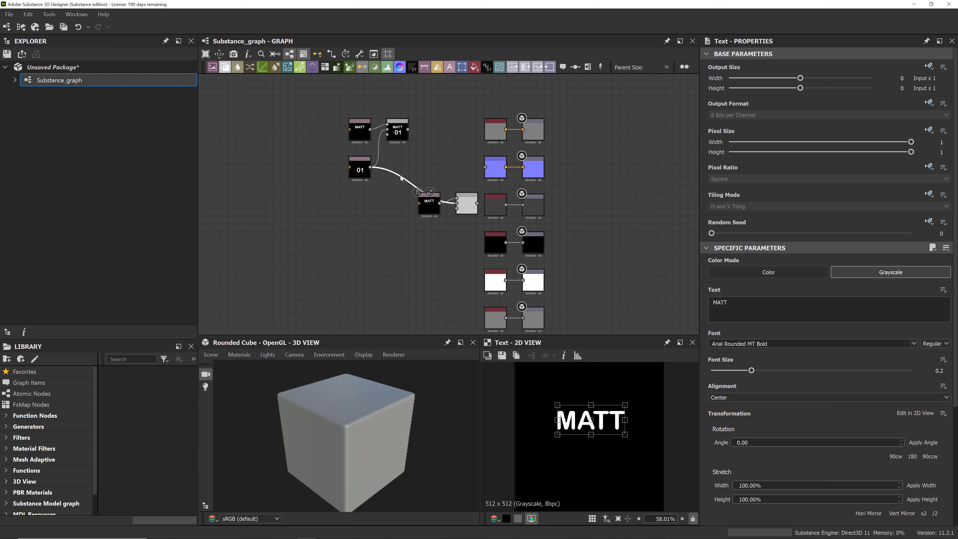
left_click_drag(467, 211, 397, 210)
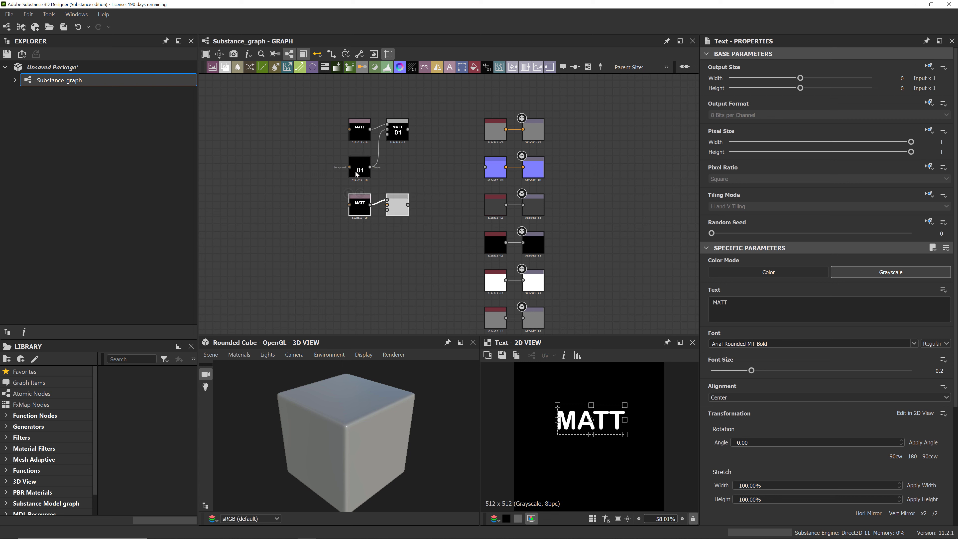
Move the 01 text node below the copied pair, and change the copied MATT text to SM with font size 0.35
left_click_drag(357, 173, 360, 275)
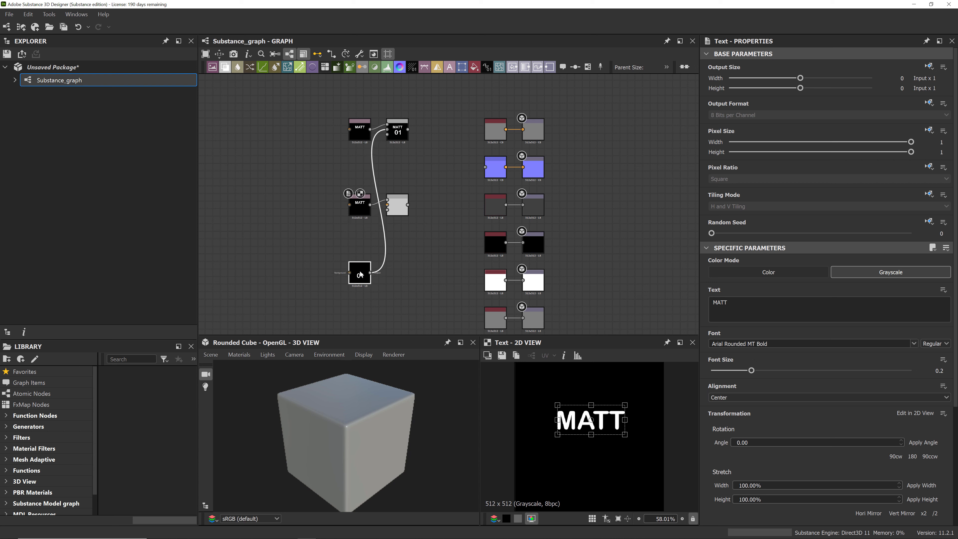
left_click(360, 208)
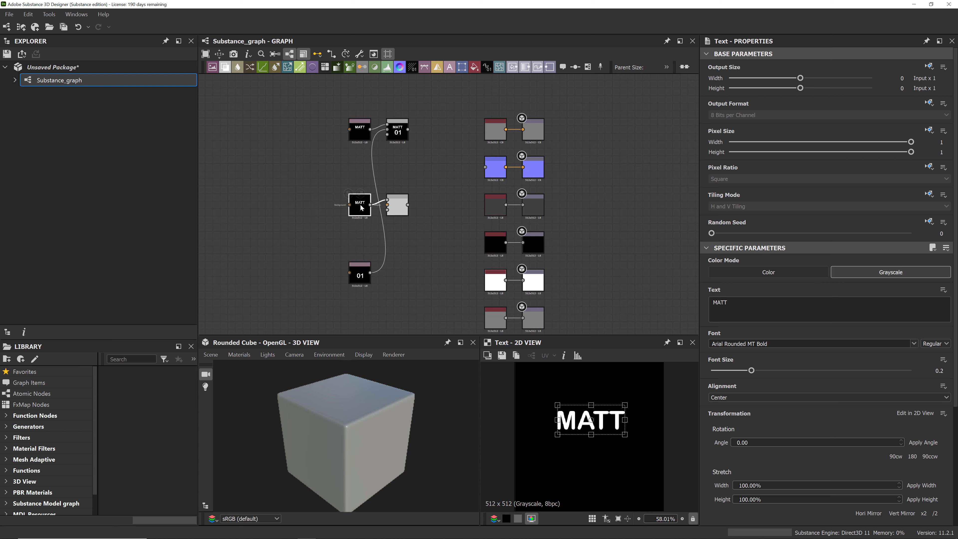
double_click(720, 303)
type("SM")
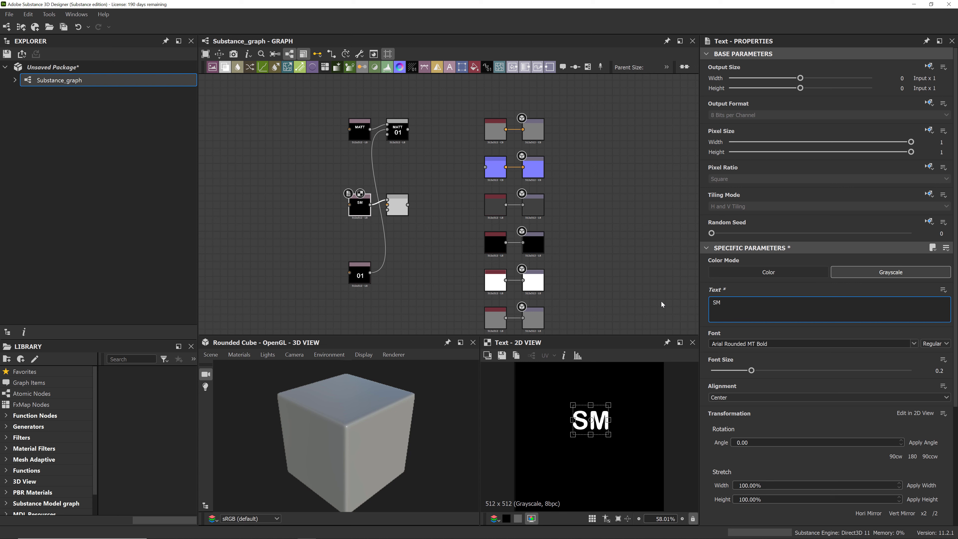
left_click(947, 371)
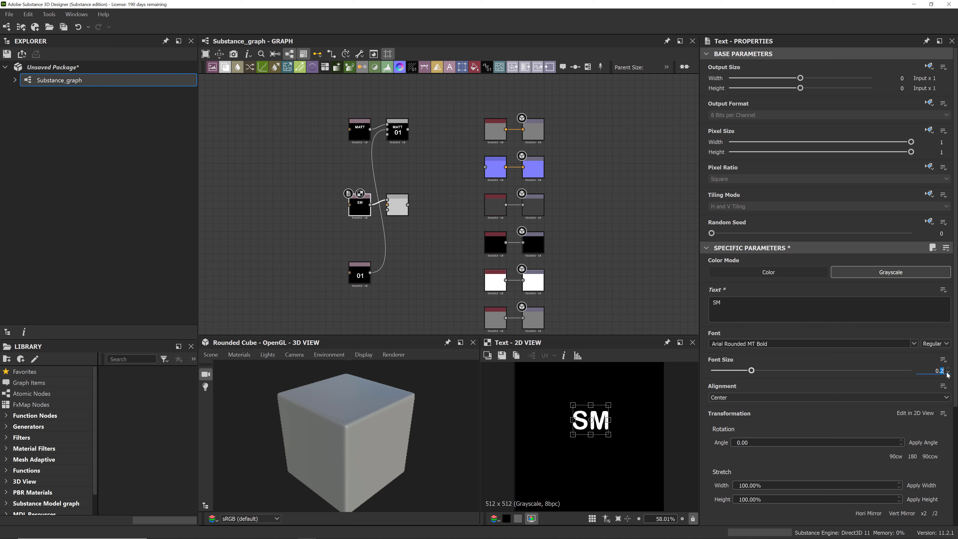
type("0.35")
key("Return")
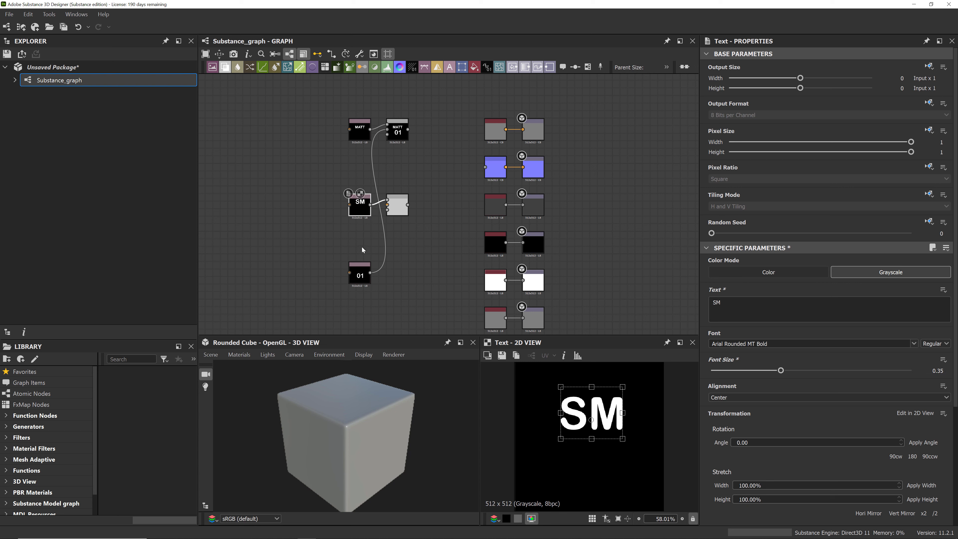
Connect the 01 text node to the copied Blend node's free image input and preview the combined SM 01 label
left_click_drag(370, 273, 390, 205)
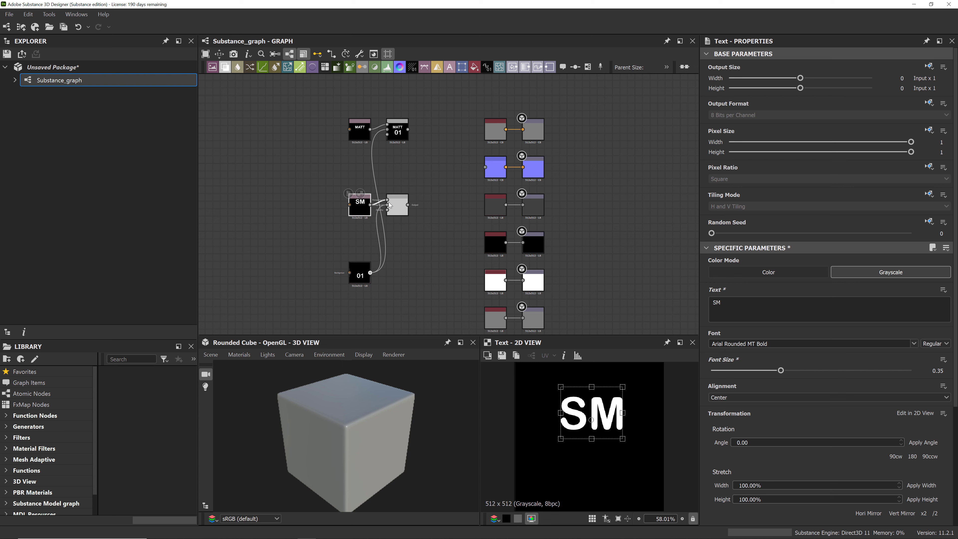
double_click(399, 209)
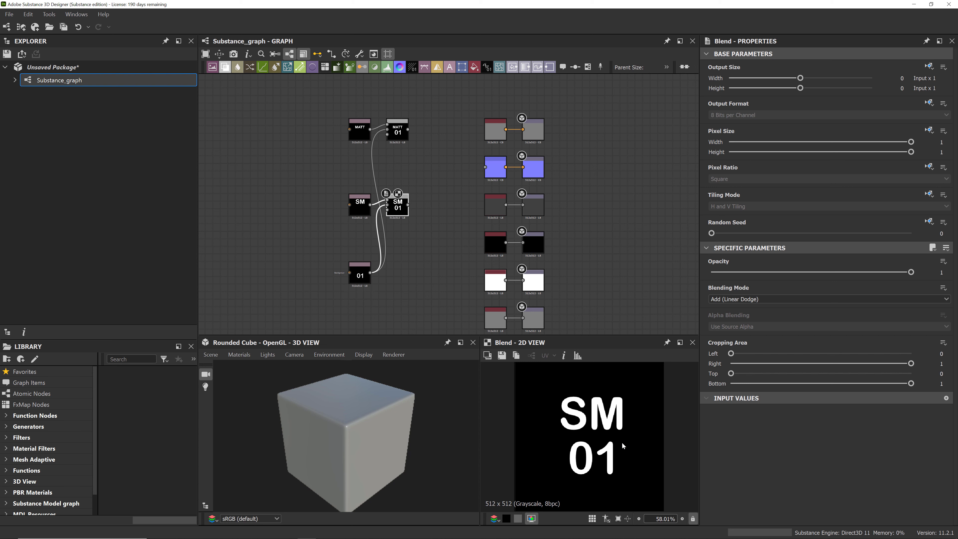
mouse_move(424, 257)
middle_mouse_down()
mouse_move(426, 239)
mouse_move(432, 247)
middle_mouse_up()
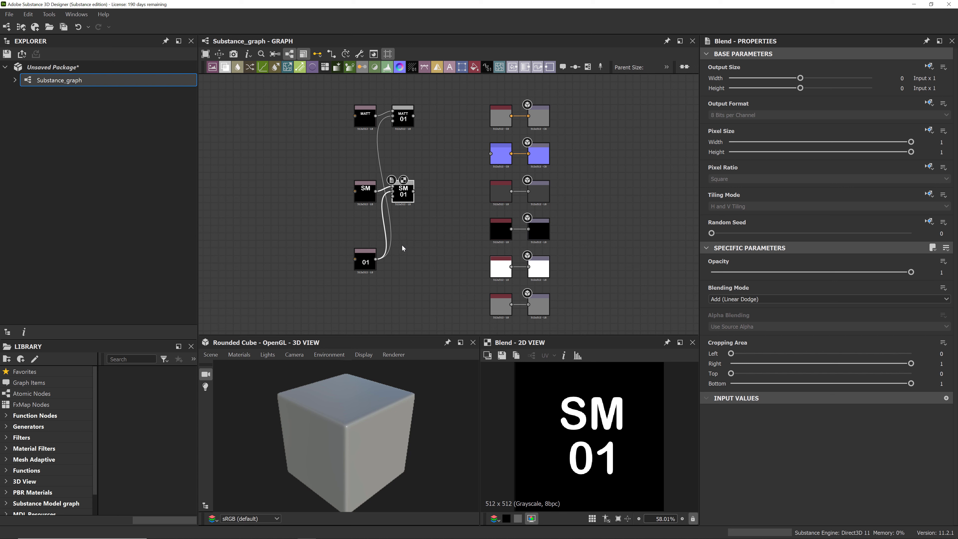
middle_click_drag(415, 256, 411, 246)
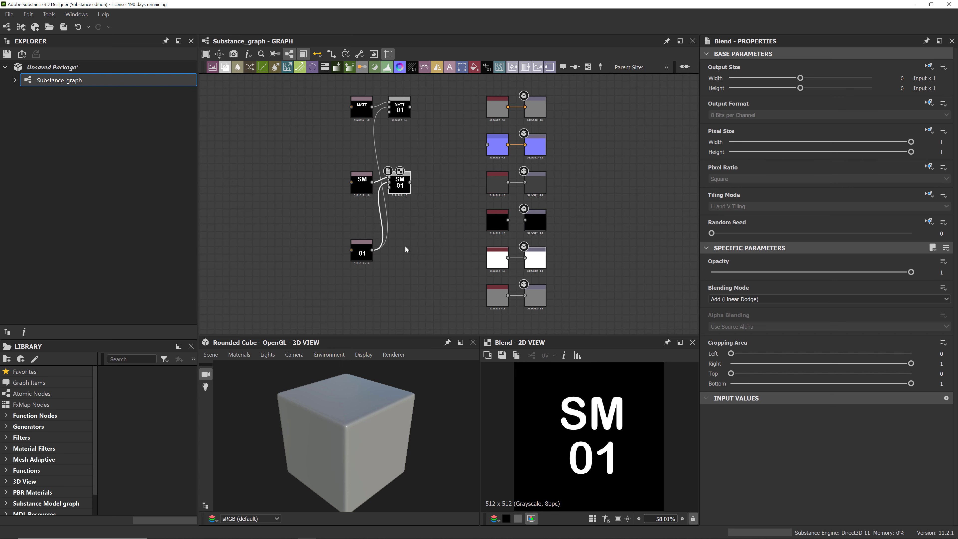
Feed the 01 text node into a new Transformation 2D node with Y offset 0.15, aligned beneath the Blend nodes
left_click(370, 252)
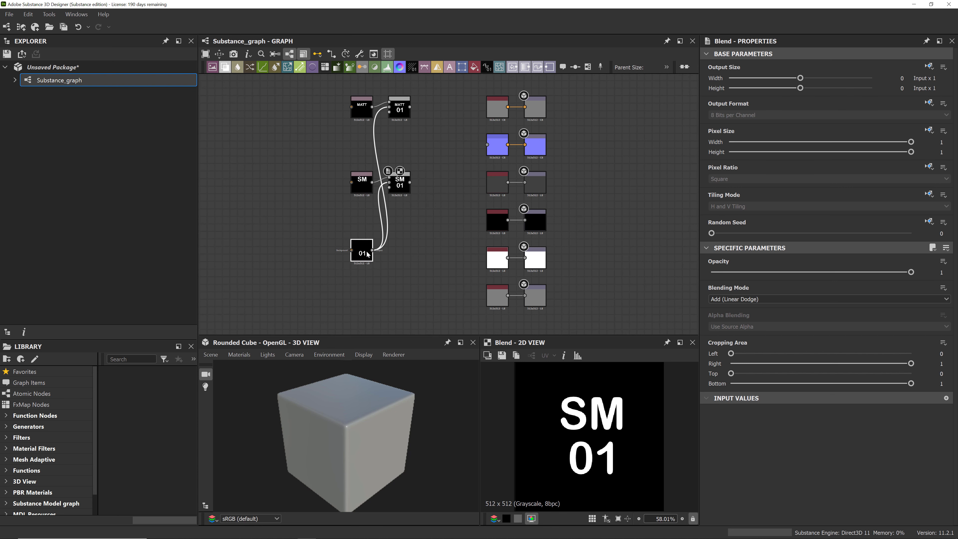
left_click_drag(373, 251, 395, 256)
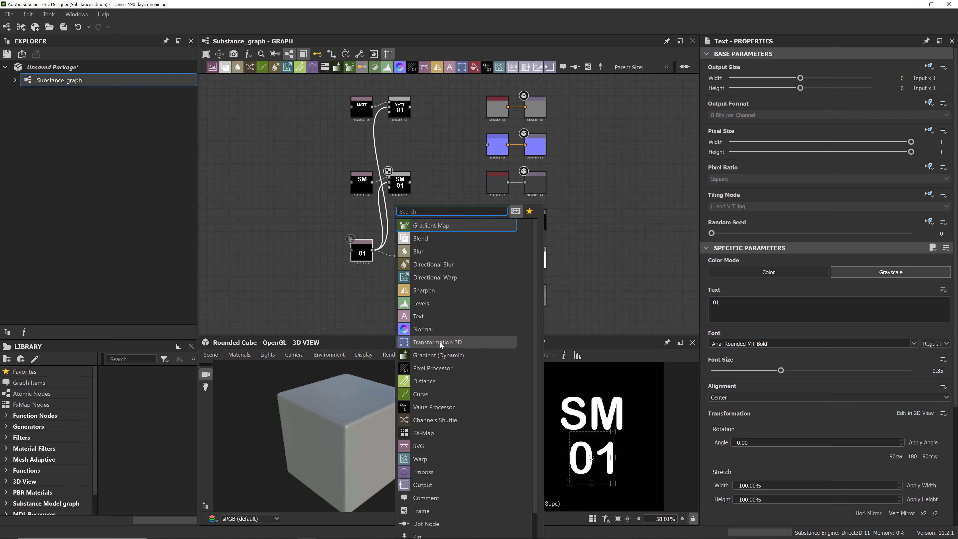
key("Escape")
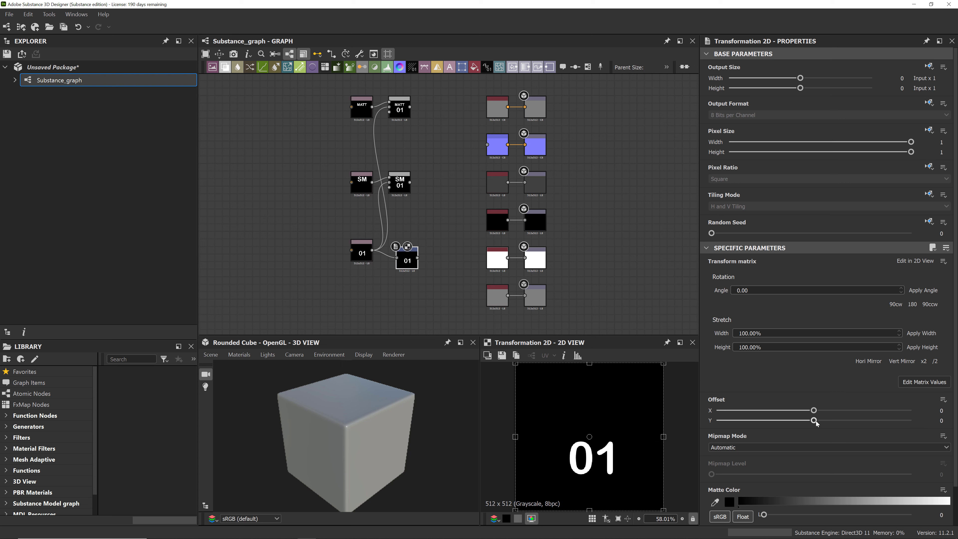
left_click_drag(814, 421, 828, 421)
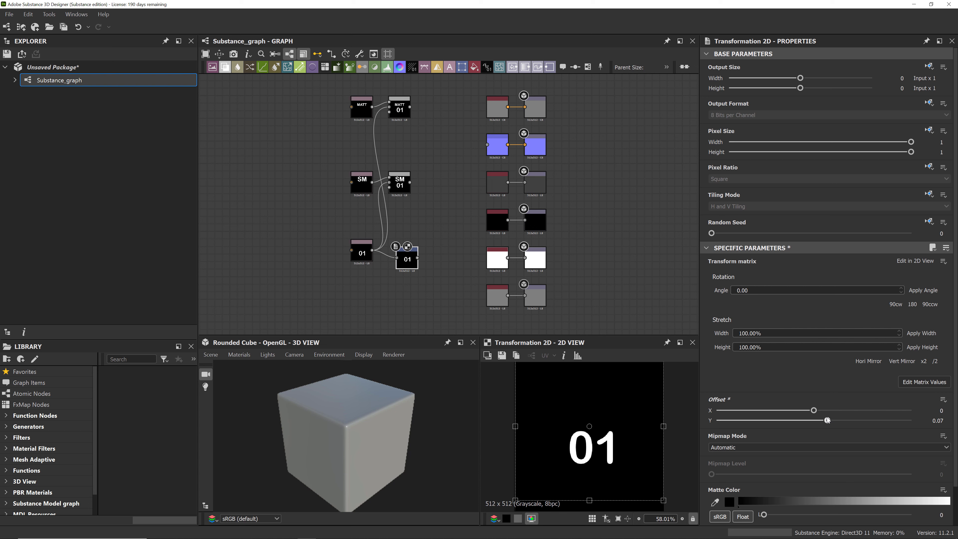
left_click_drag(827, 420, 843, 420)
scroll(664, 416, "down", 2)
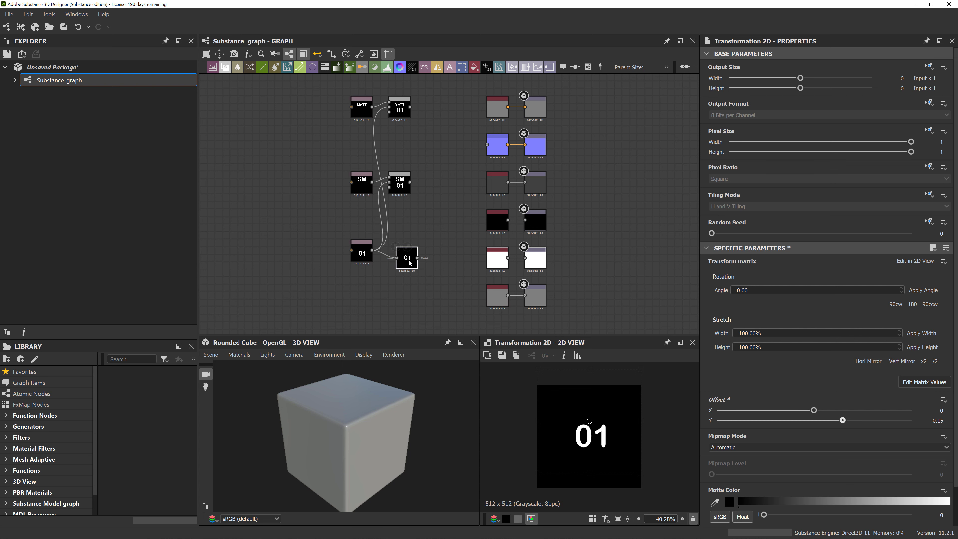
left_click_drag(410, 261, 403, 261)
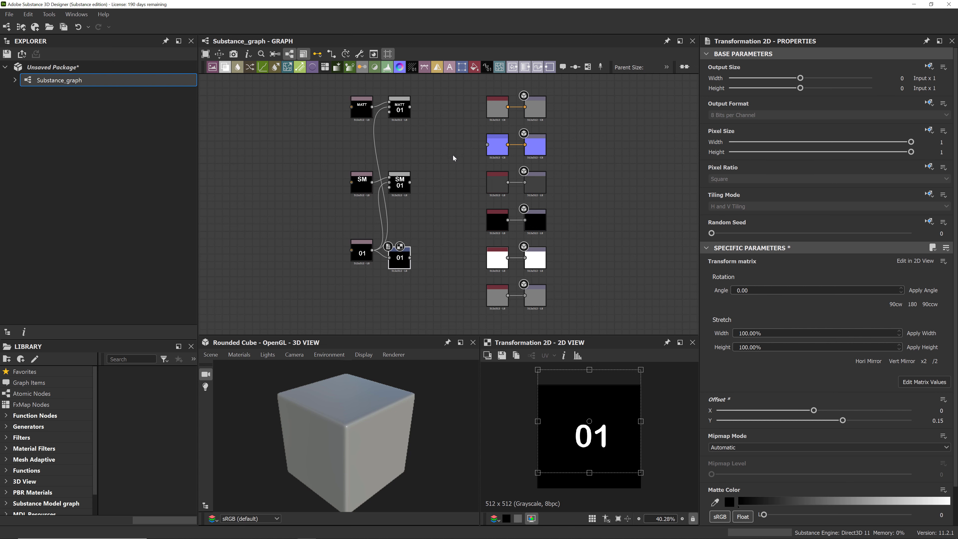
Add a Multi Switch Grayscale node with 3 inputs, fed by the MATT 01 Blend, the SM 01 Blend and the Transformation 2D node
middle_click_drag(454, 159, 458, 193)
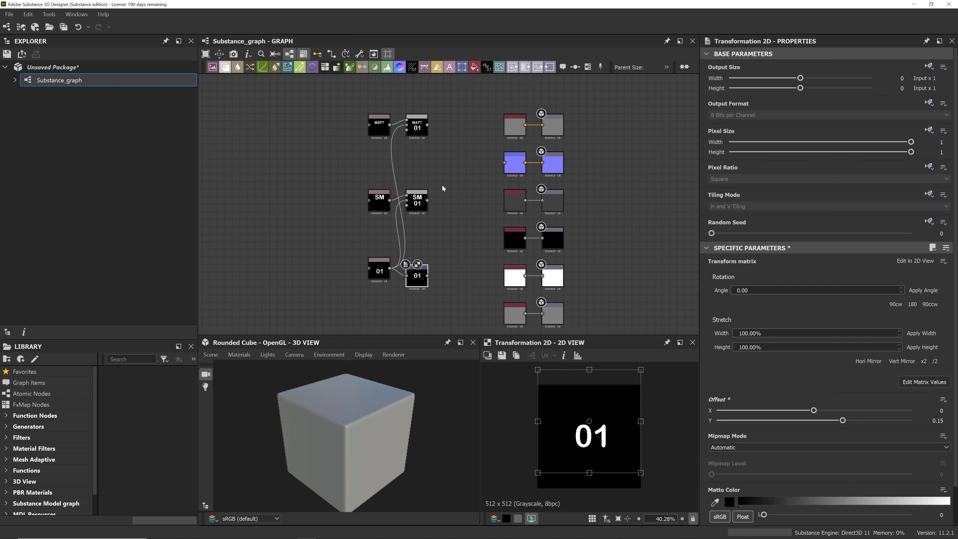
middle_click_drag(444, 182, 446, 188)
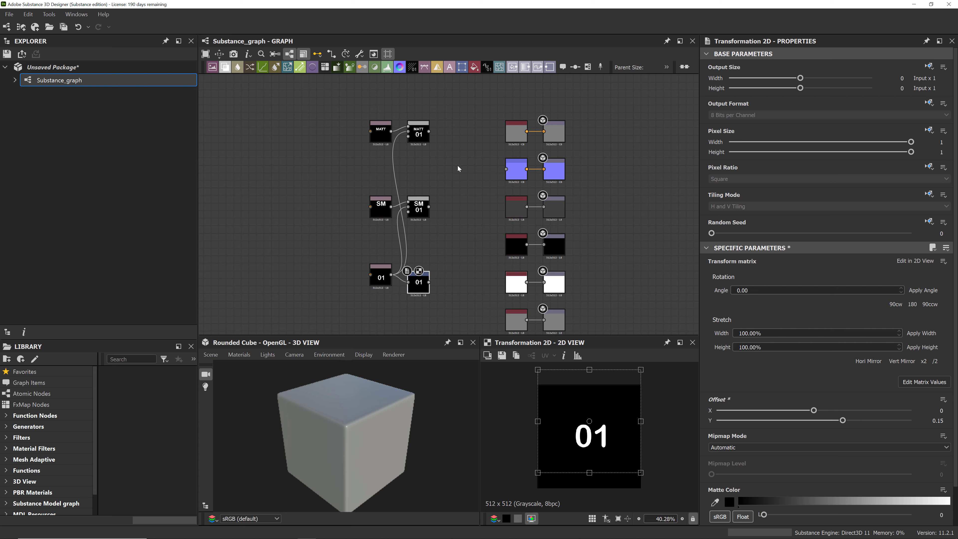
left_click_drag(429, 132, 449, 175)
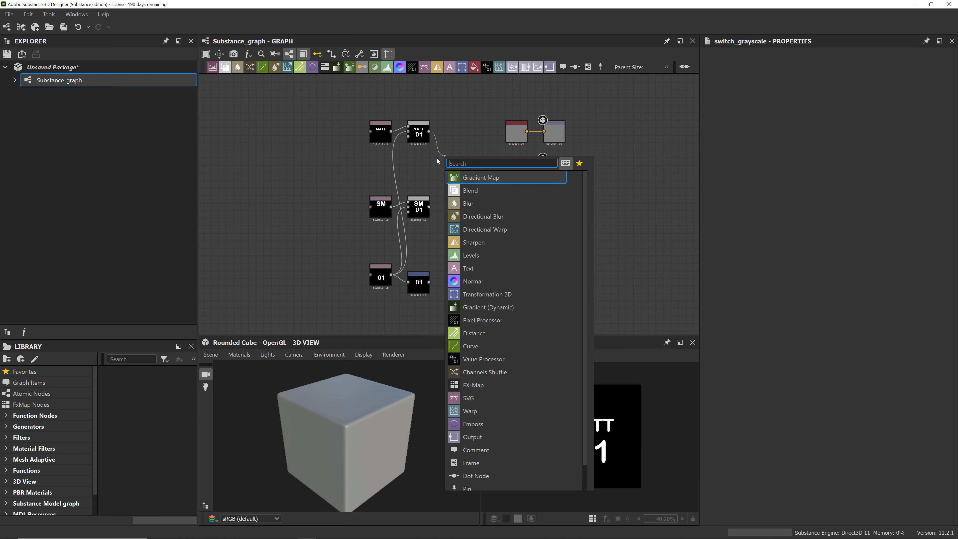
type("sw")
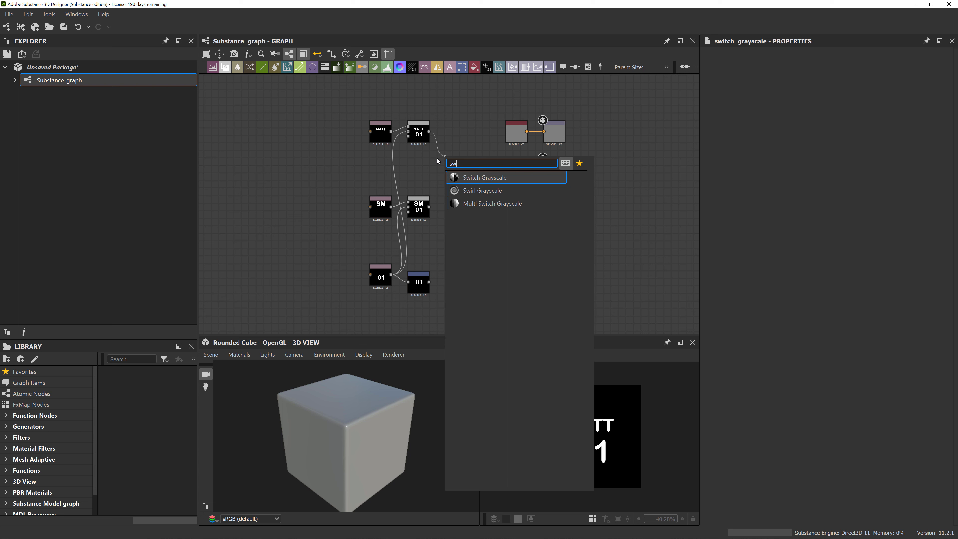
left_click(489, 203)
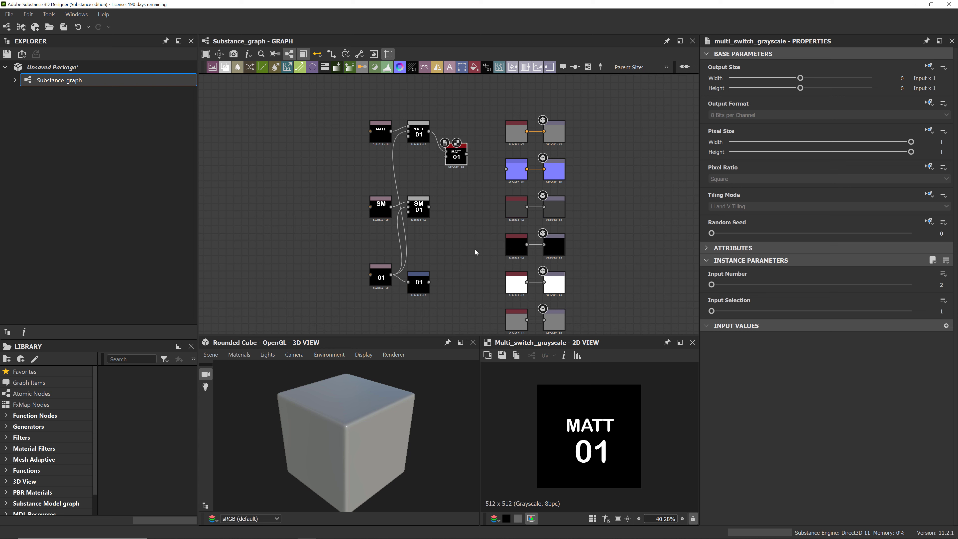
left_click_drag(713, 313, 723, 285)
left_click_drag(429, 207, 446, 154)
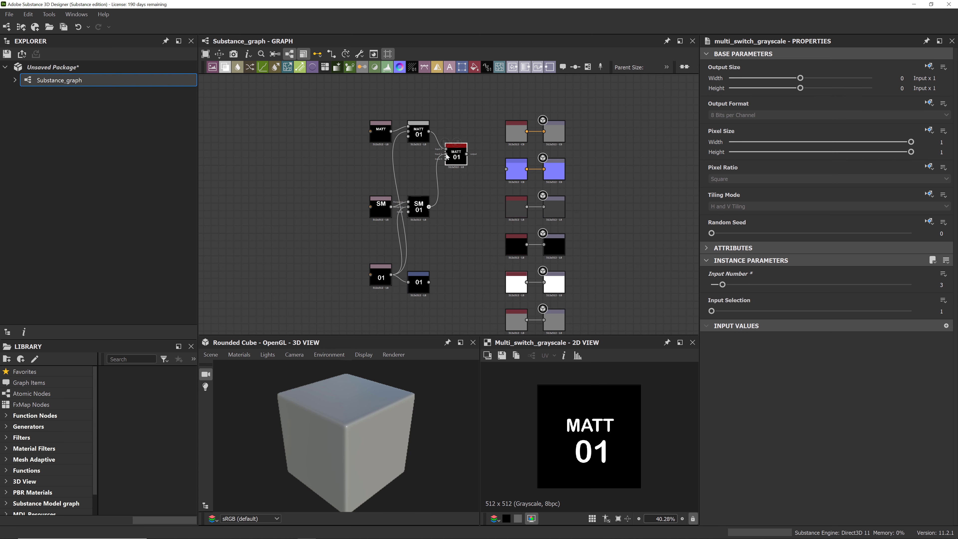
left_click_drag(429, 282, 446, 159)
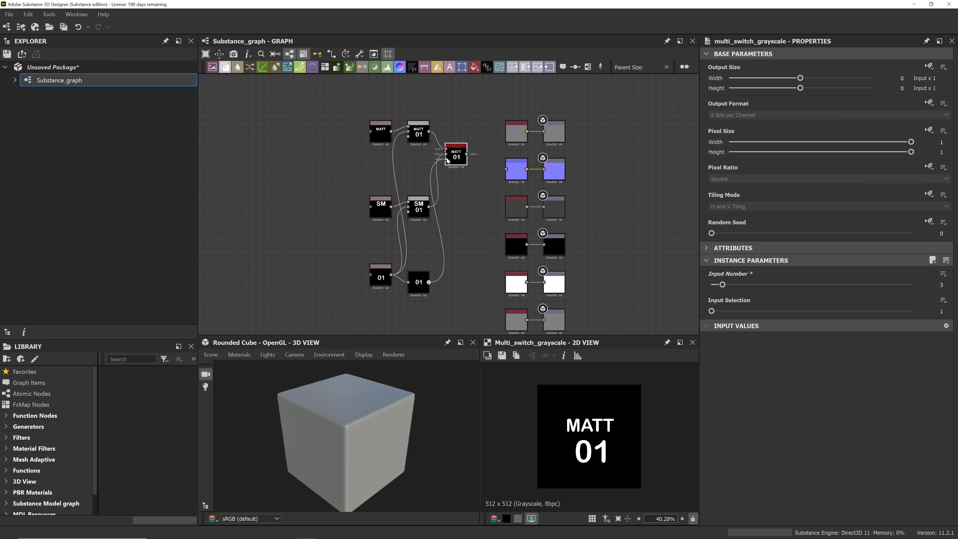
Set the multi switch's Input Number to 2 and Input Selection to 1, and move the label nodes farther from the output nodes
left_click(712, 285)
mouse_move(712, 312)
left_mouse_down()
mouse_move(732, 313)
mouse_move(712, 315)
left_mouse_up()
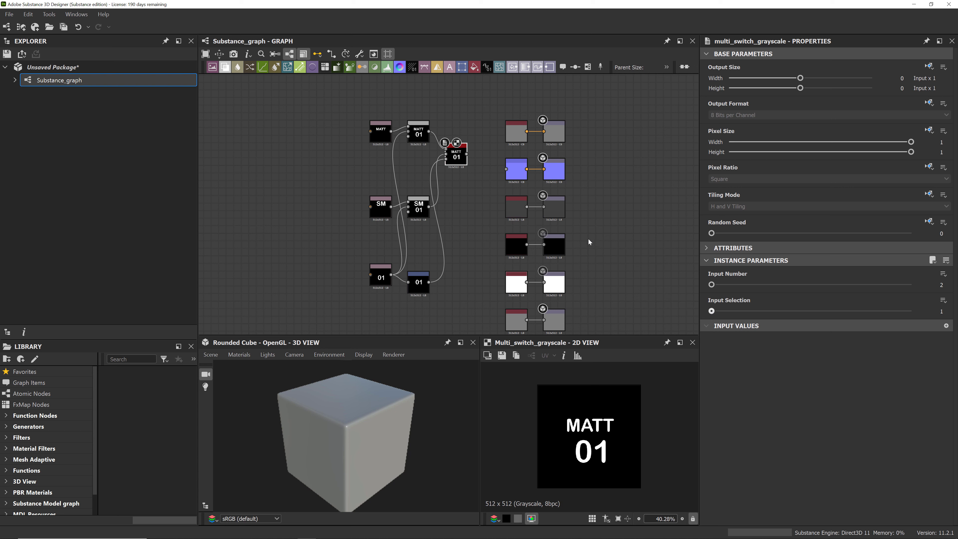
middle_click_drag(599, 188, 630, 196)
left_click_drag(352, 109, 489, 302)
Add a Blur node after the multi switch and set its intensity to 3
left_click_drag(487, 160, 466, 166)
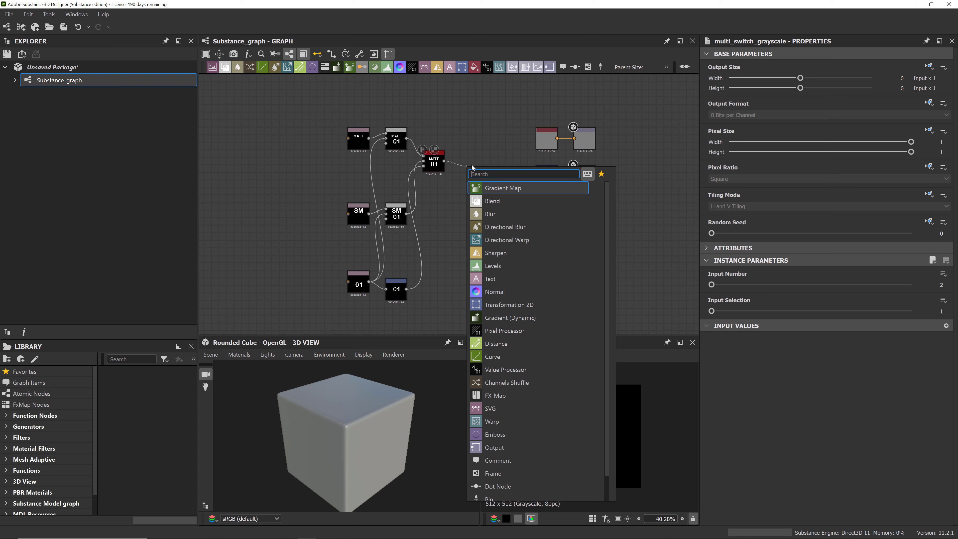
left_click(508, 217)
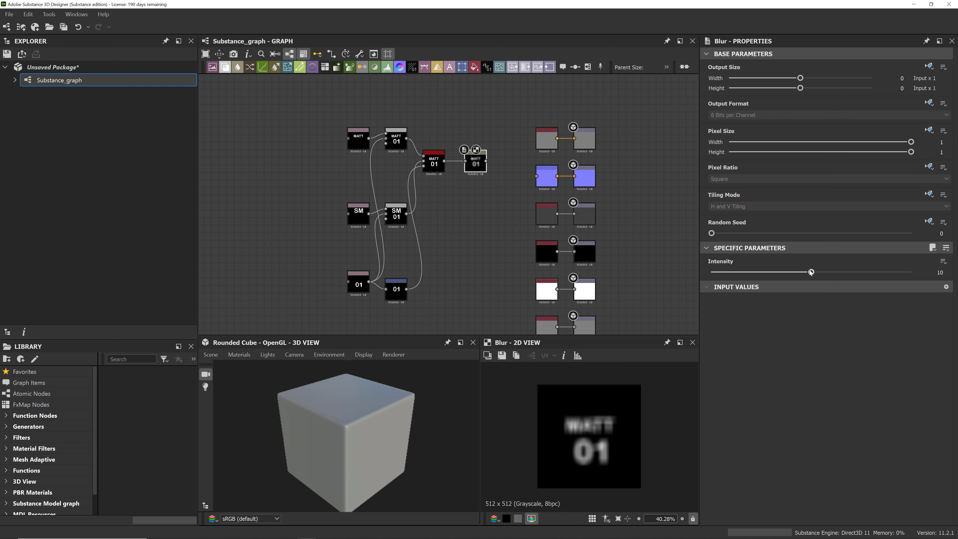
left_click_drag(812, 272, 746, 272)
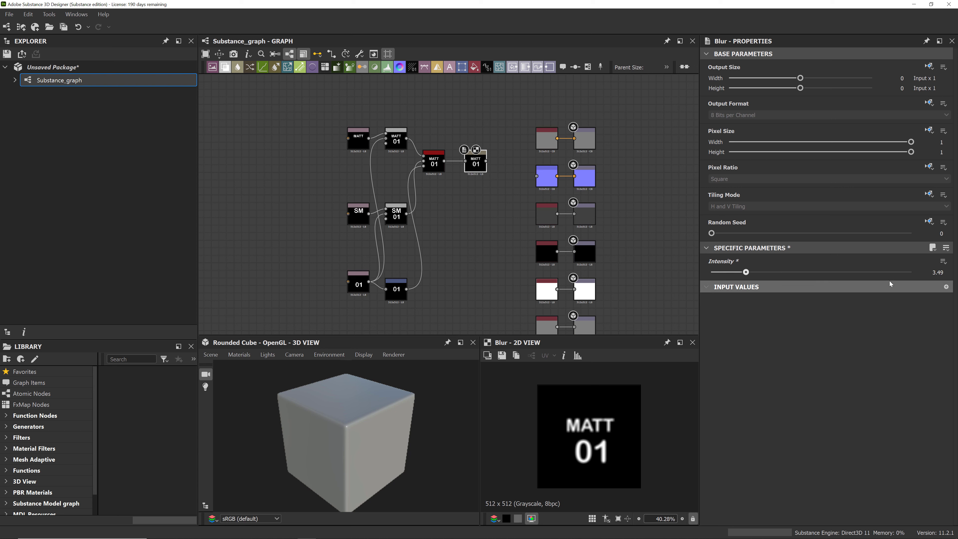
left_click_drag(946, 273, 914, 276)
type("3")
key("Return")
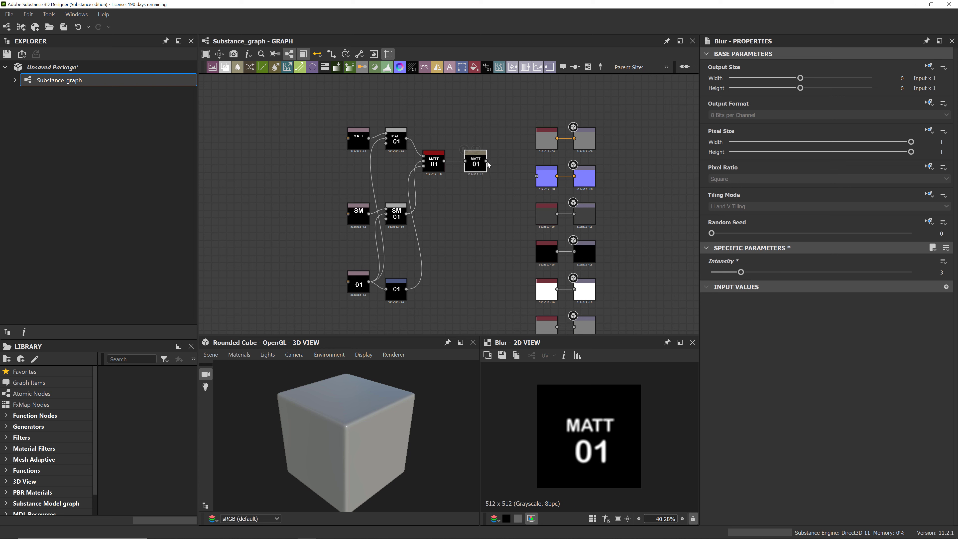
Connect the Blur output to the Normal node, set its Normal Format to OpenGL, and inspect the label relief on the 3D cube
left_click_drag(486, 161, 537, 176)
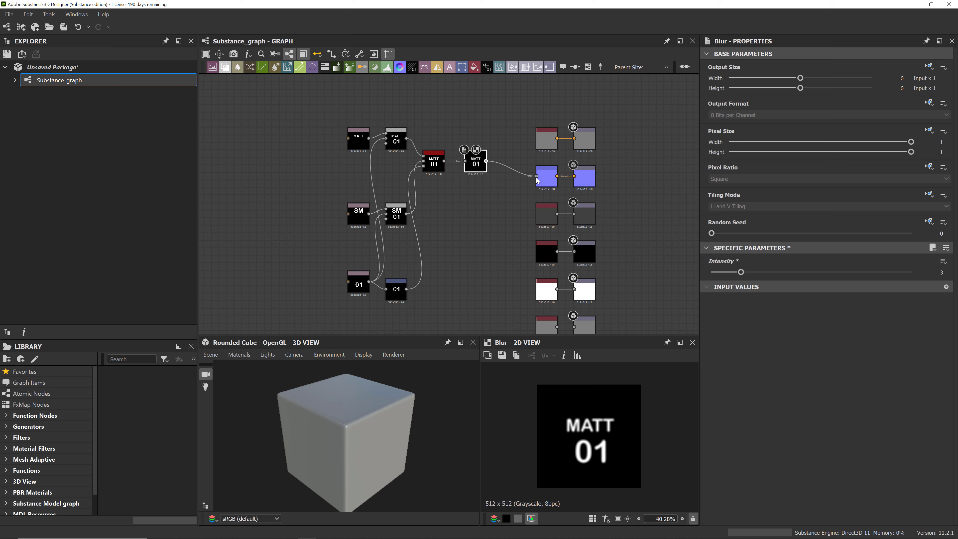
left_click(586, 181)
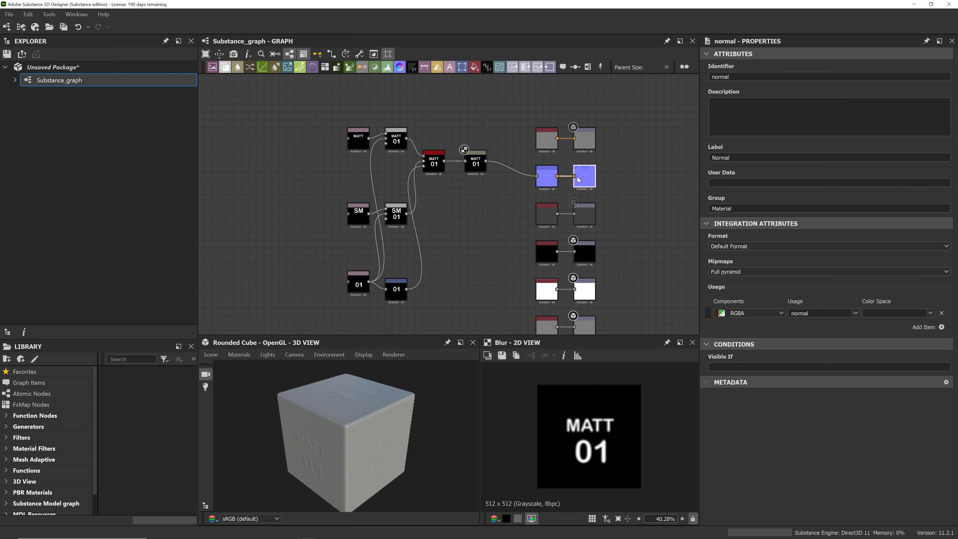
double_click(547, 177)
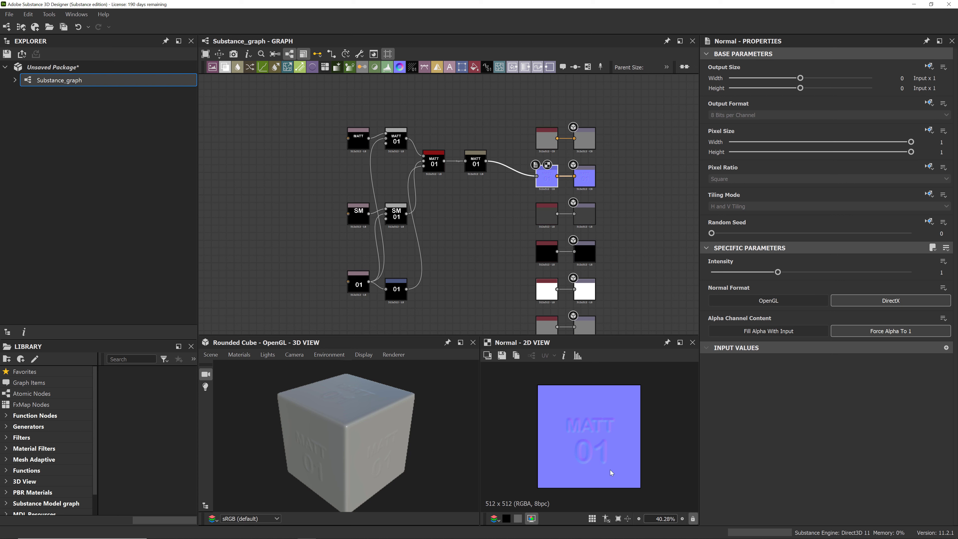
left_click(787, 302)
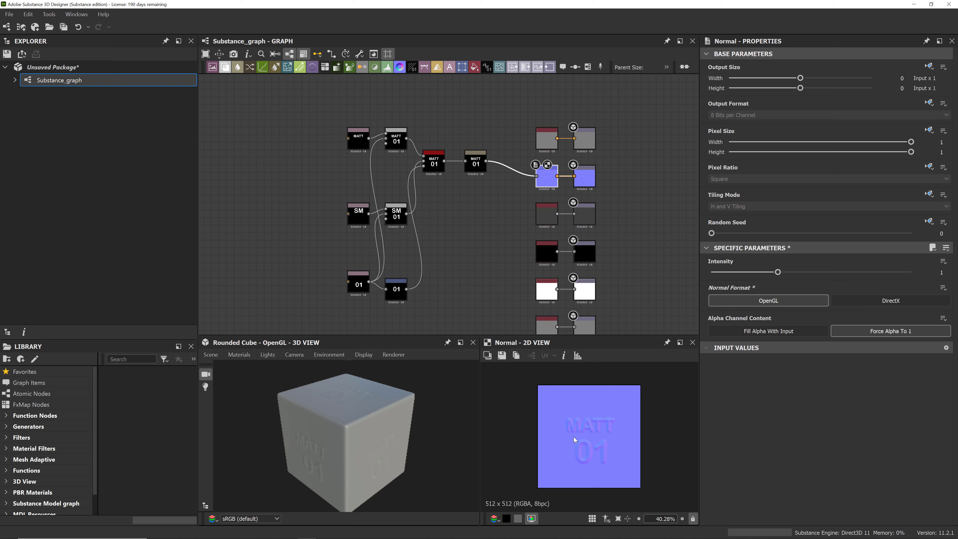
middle_click_drag(644, 251, 655, 223)
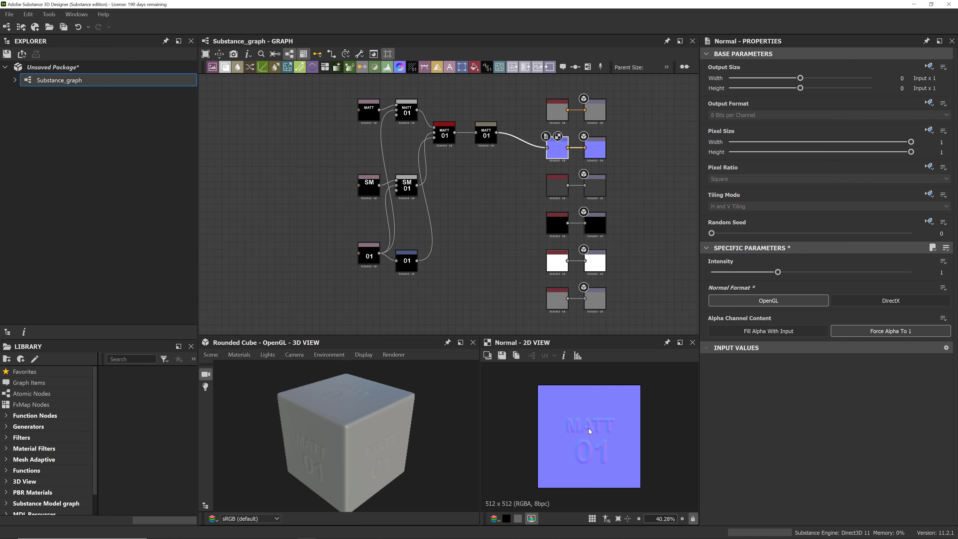
middle_click_drag(503, 172, 521, 177)
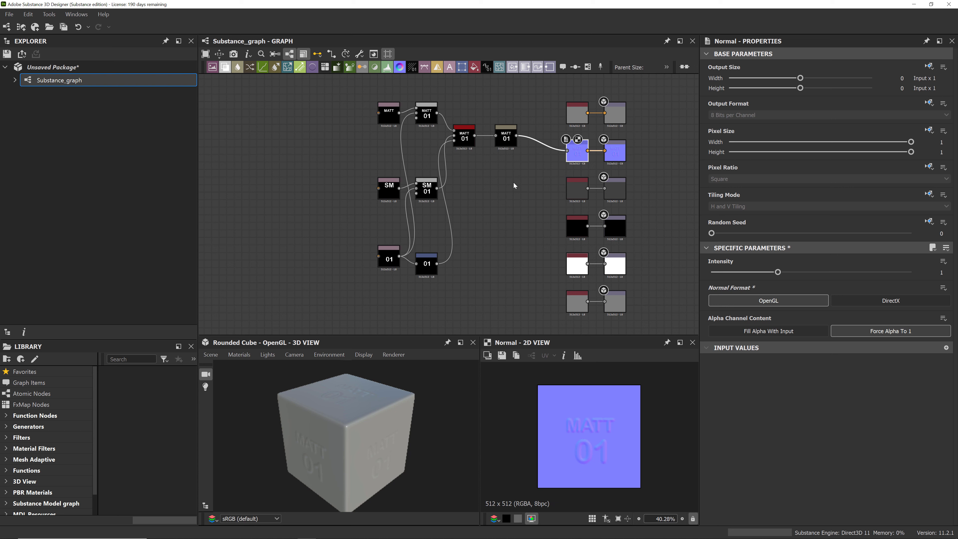
left_click_drag(350, 430, 423, 460)
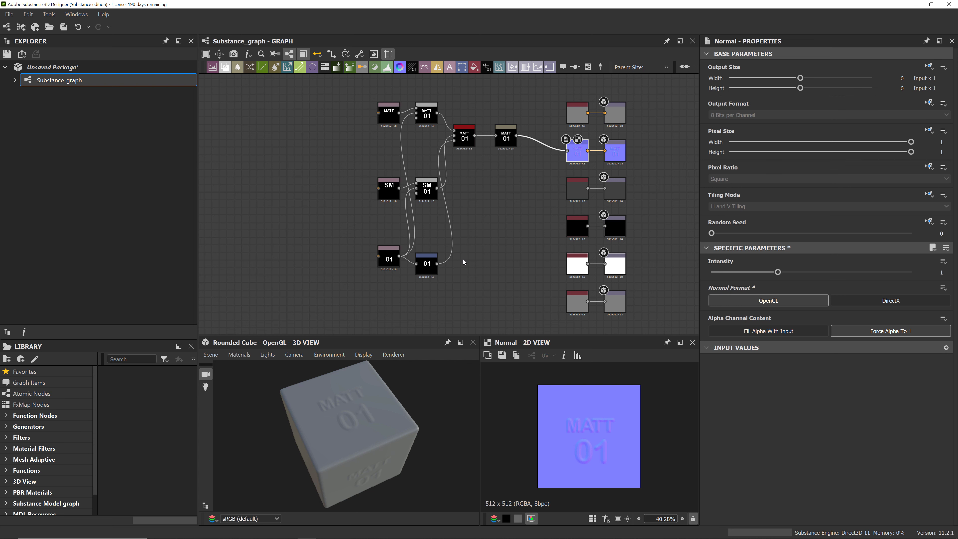
middle_click_drag(511, 178, 518, 193)
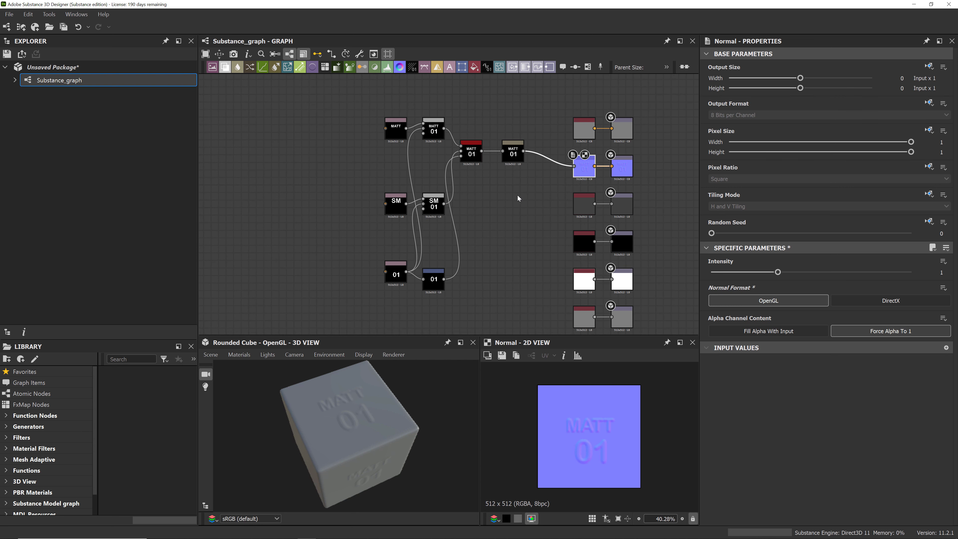
Move the Base Color output's Uniform Color node above the Blur node and set its output color to pure red
left_click(583, 128)
left_click_drag(584, 128, 516, 106)
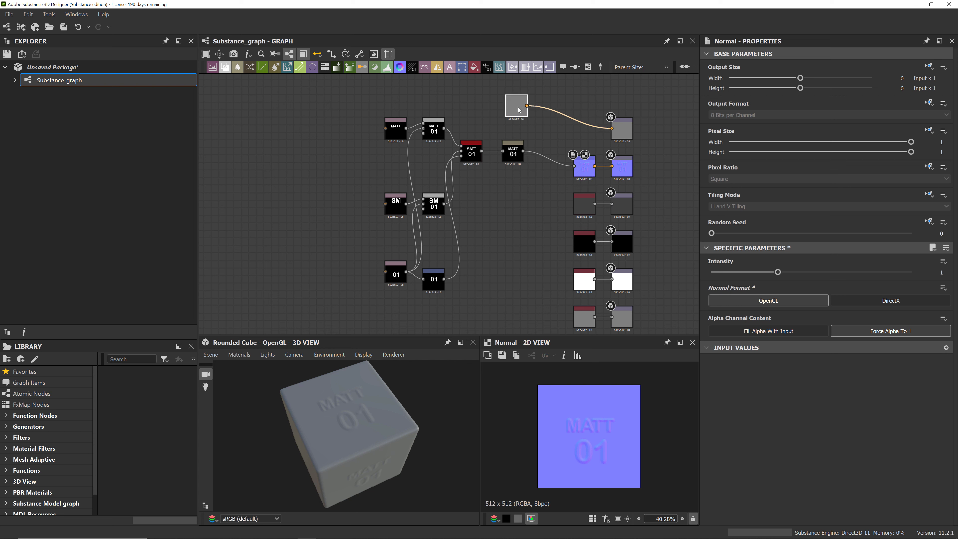
double_click(517, 110)
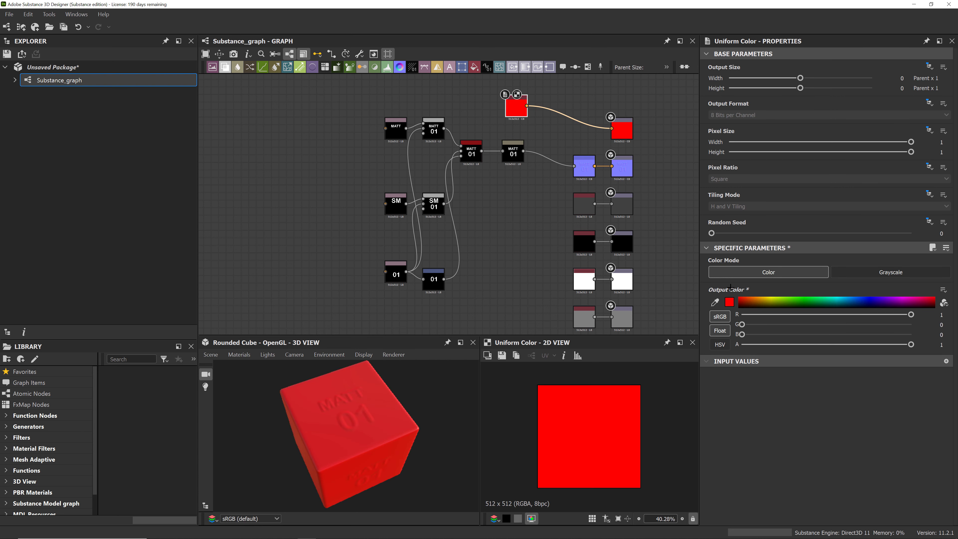
middle_click_drag(539, 134, 549, 144)
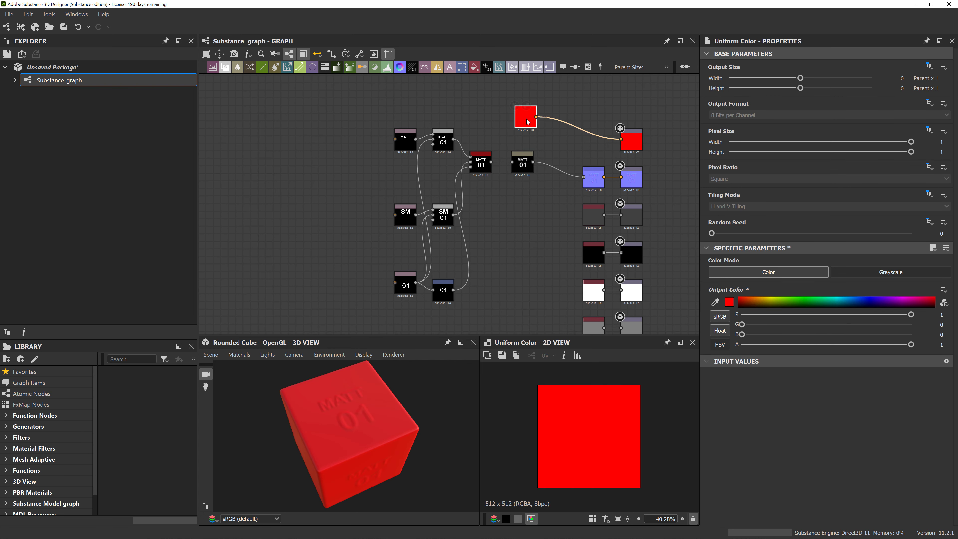
left_click_drag(522, 165, 526, 165)
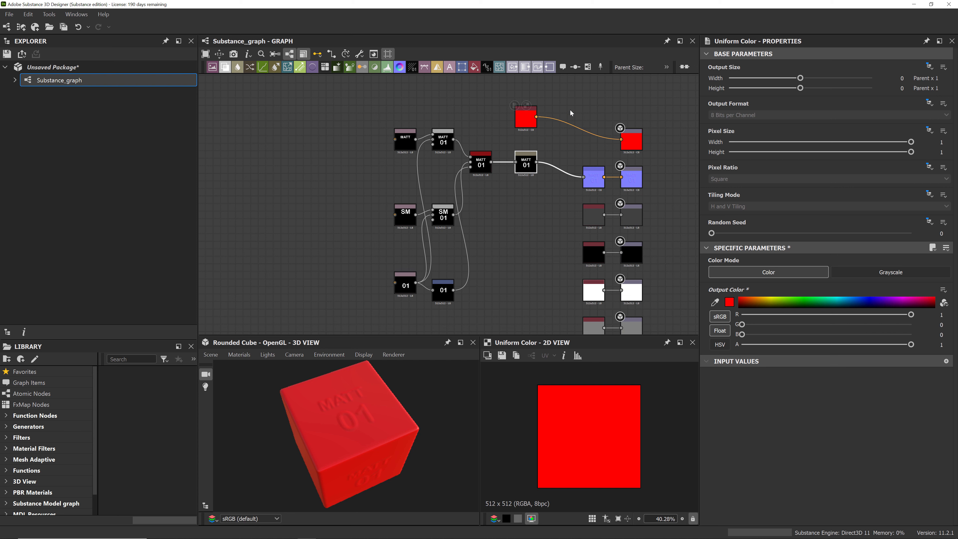
middle_click_drag(556, 248, 542, 233)
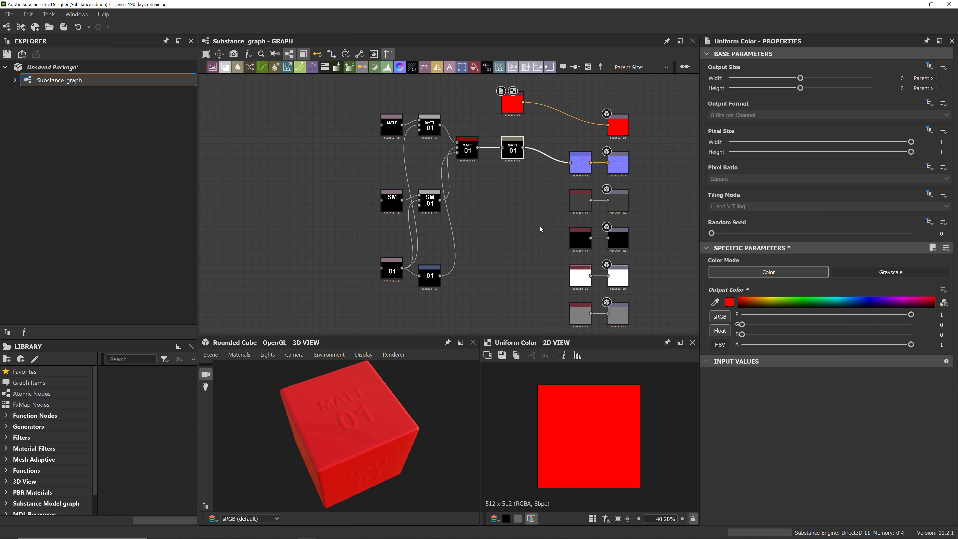
Move the Uniform Color node feeding the Roughness output below the Transformation 2D node
scroll(655, 292, "up", 3)
middle_click_drag(630, 160, 674, 242)
middle_click_drag(477, 201, 534, 209)
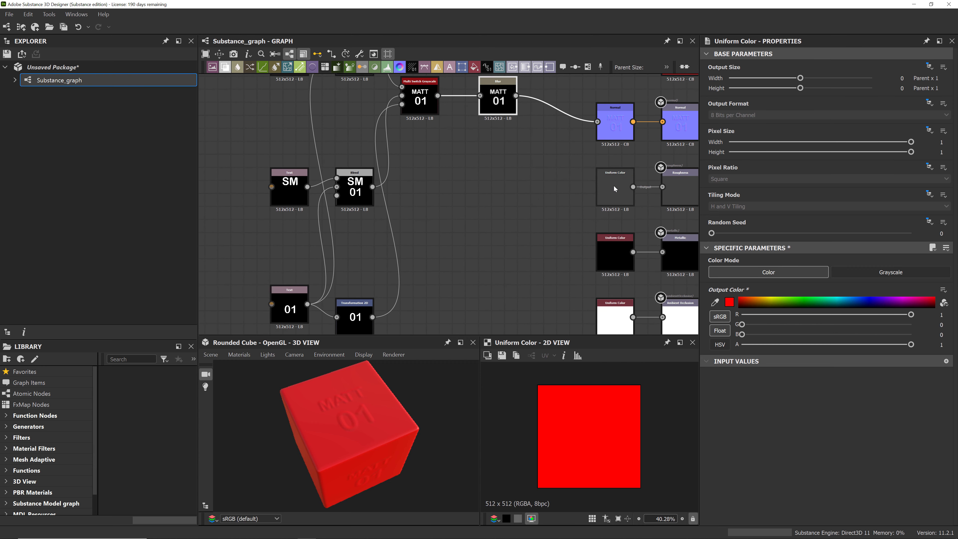
left_click_drag(618, 184, 461, 250)
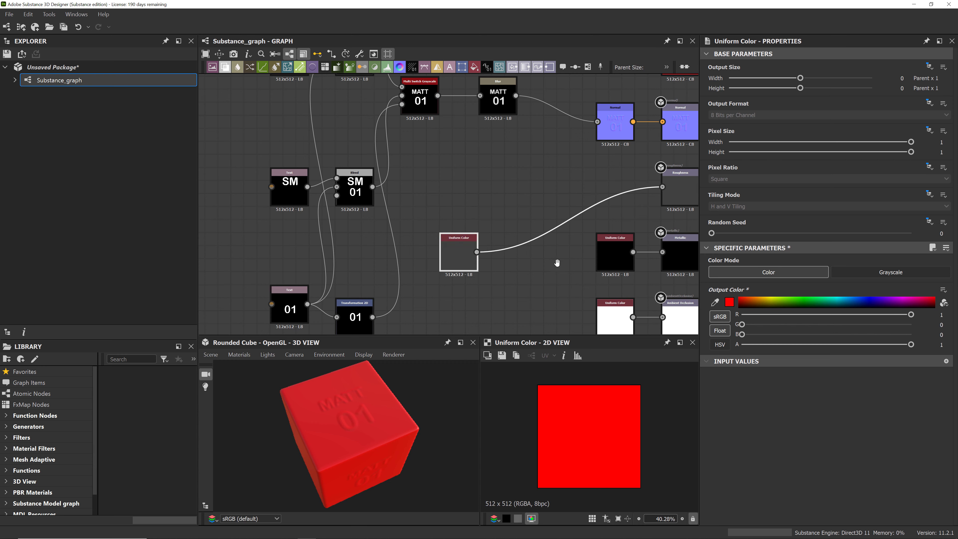
middle_click_drag(556, 263, 598, 169)
left_click_drag(507, 158, 507, 203)
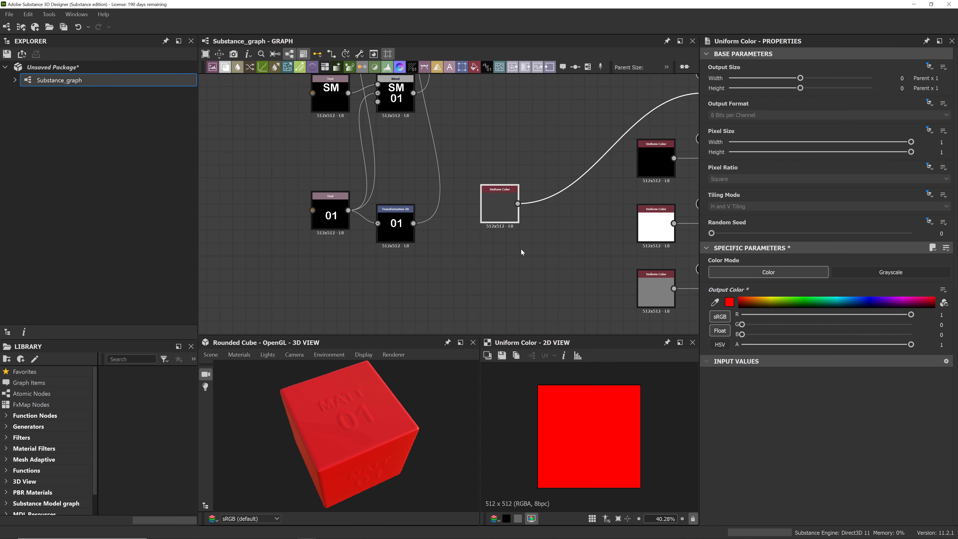
scroll(521, 249, "down", 5)
middle_click_drag(528, 256, 538, 244)
left_click_drag(522, 223, 480, 269)
middle_click_drag(560, 289, 558, 240)
scroll(533, 226, "up", 5)
middle_click_drag(409, 221, 466, 242)
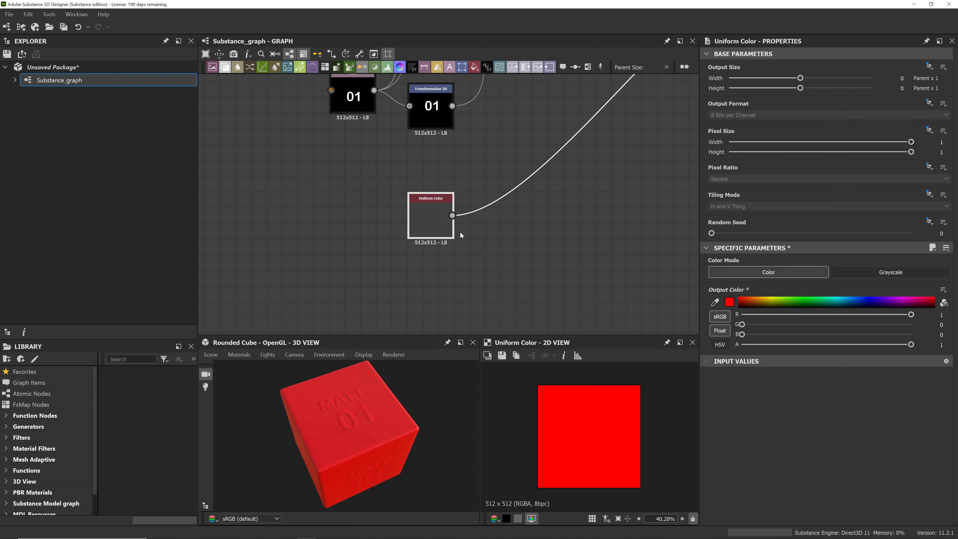
Set the roughness Uniform Color's grayscale output to 0.85, comparing the gloss on the 3D cube at 0 and 1 first
left_click(433, 212)
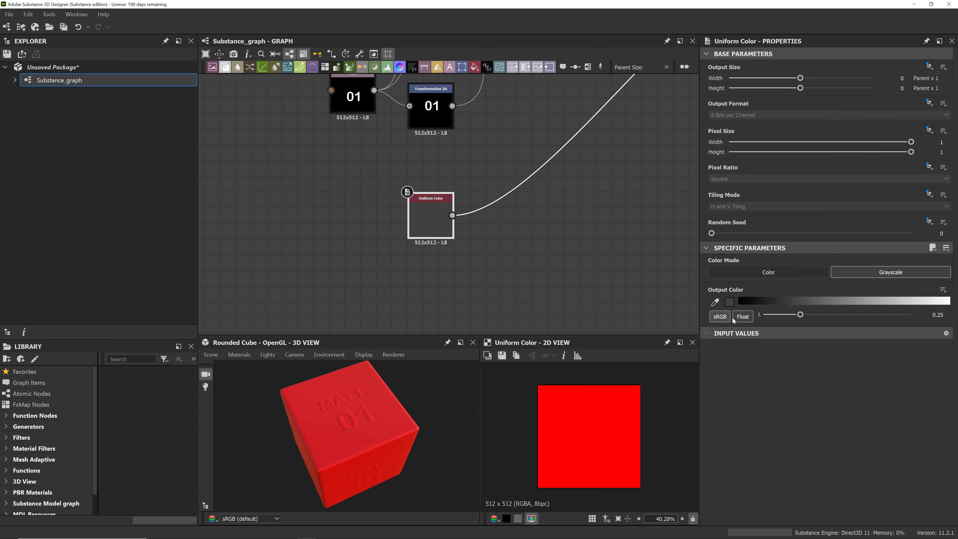
left_click_drag(801, 314, 762, 316)
left_click_drag(432, 421, 423, 420)
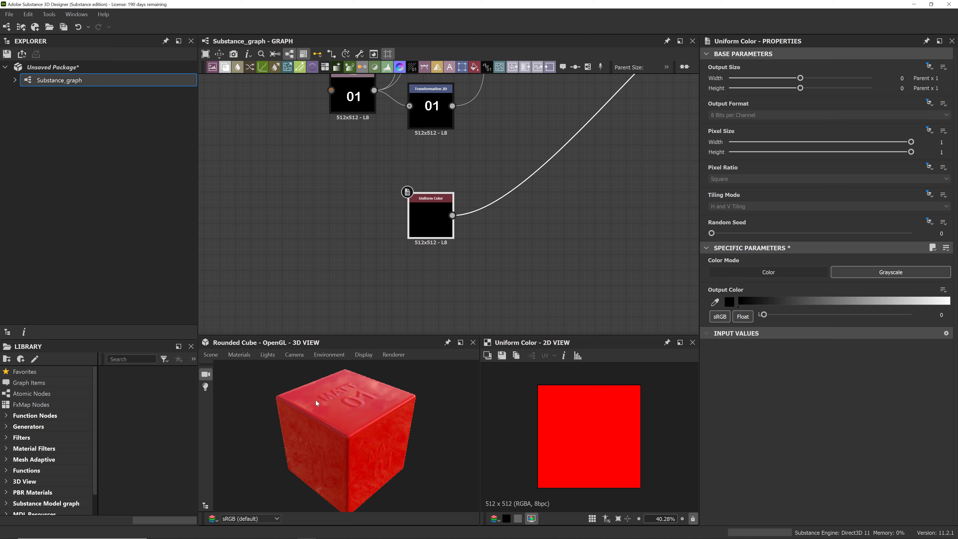
left_click_drag(356, 405, 343, 424)
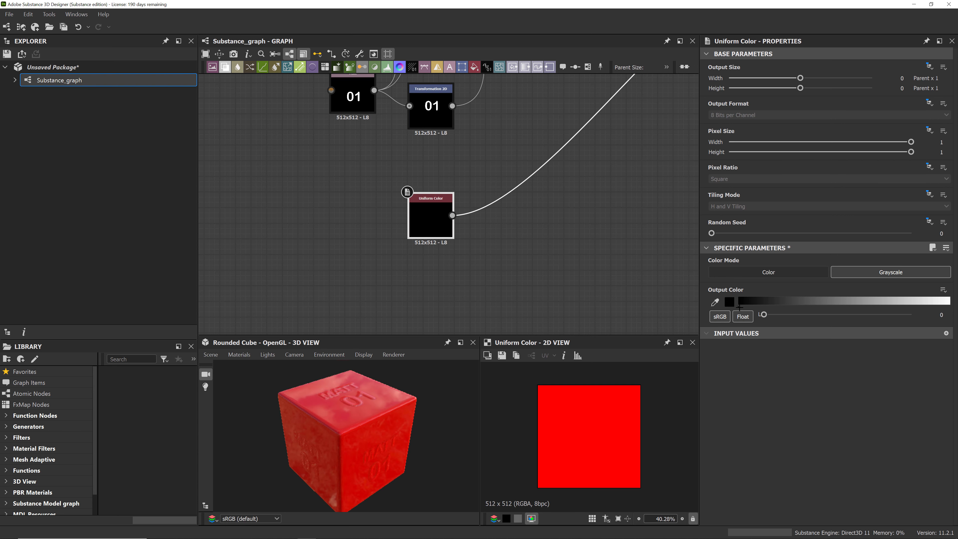
left_click_drag(739, 307, 954, 302)
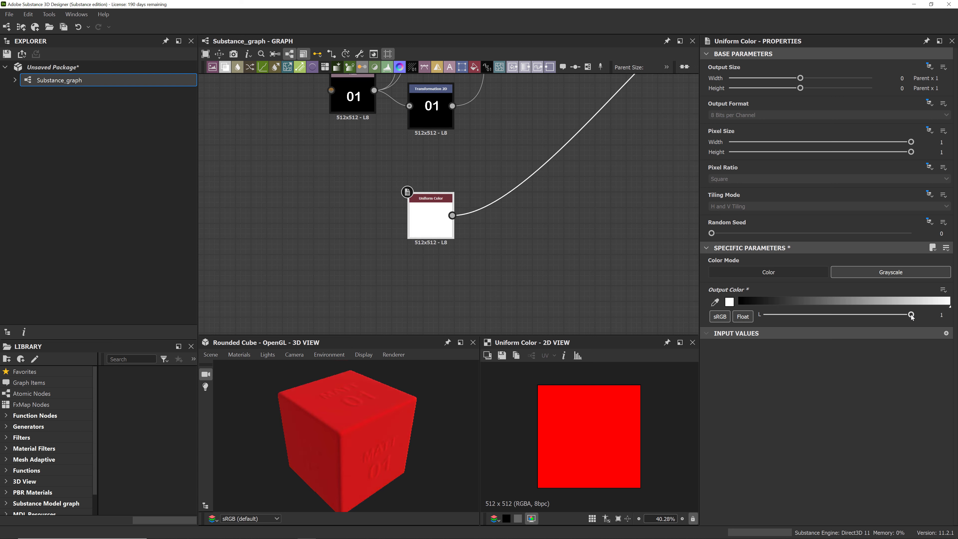
left_click_drag(912, 316, 902, 317)
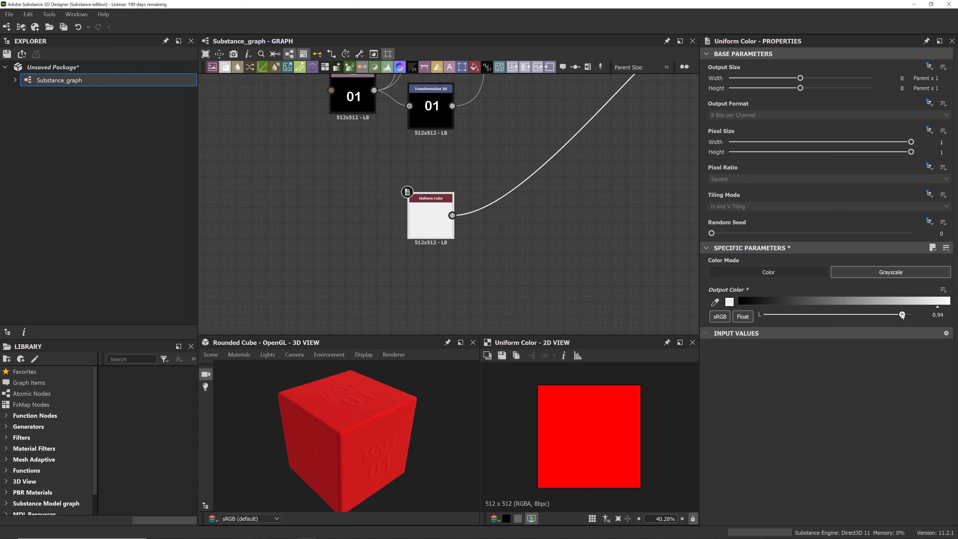
left_click_drag(902, 315, 890, 316)
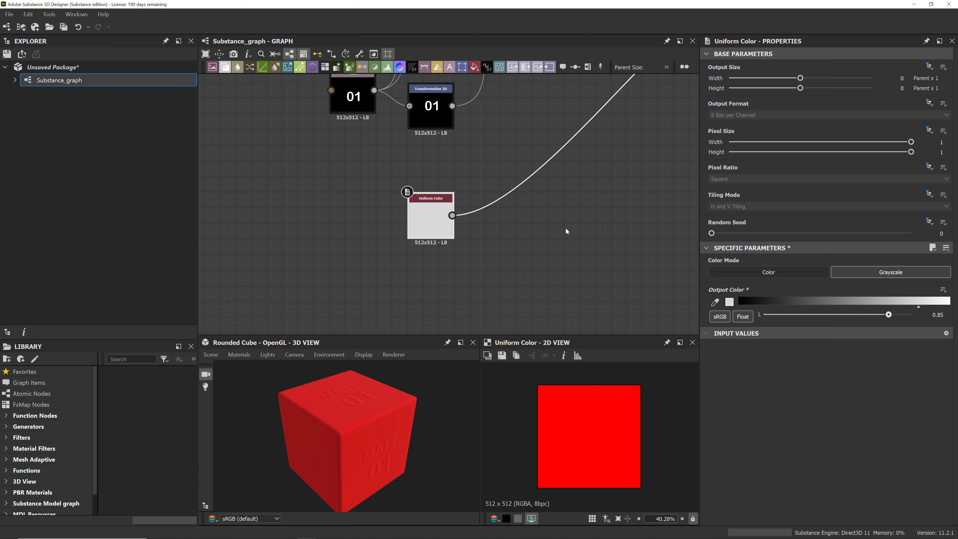
Duplicate the 0.85 Uniform Color node, place the copy below it, and set the copy's grayscale output to 0.5
scroll(548, 249, "down", 5)
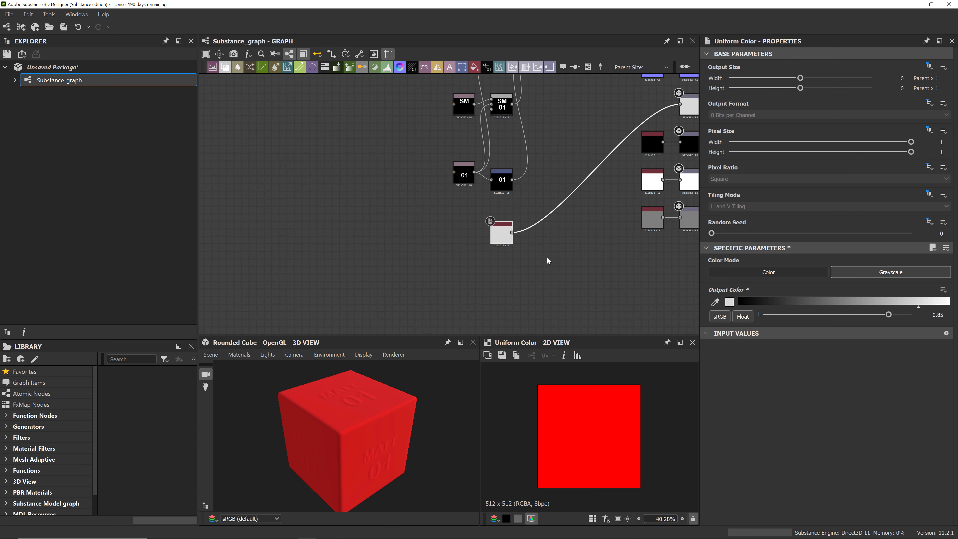
key("ctrl+d")
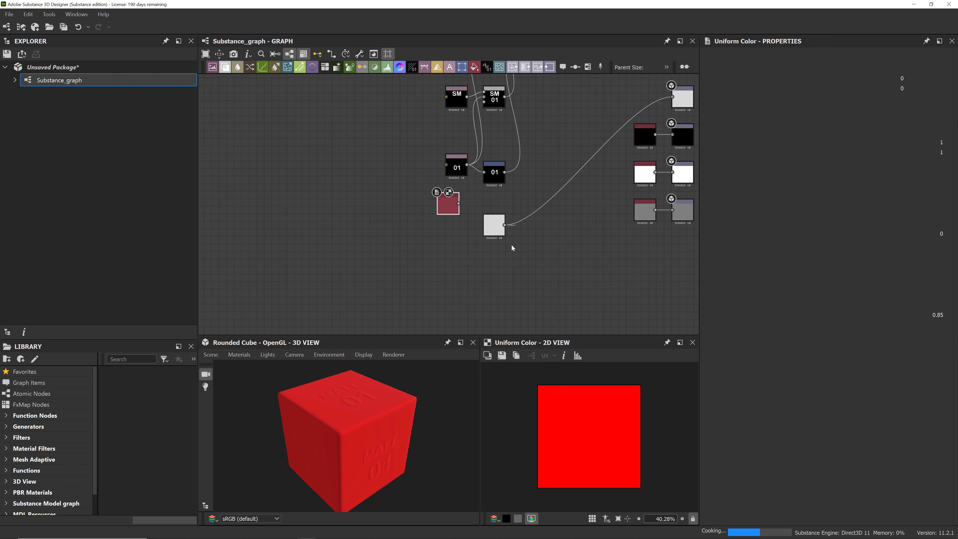
left_click_drag(454, 200, 499, 259)
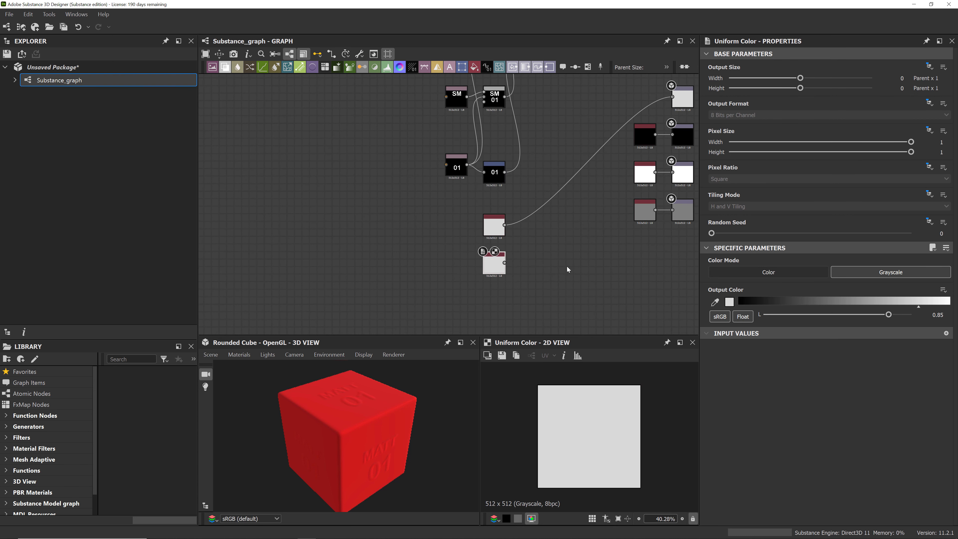
middle_click_drag(516, 275, 501, 244)
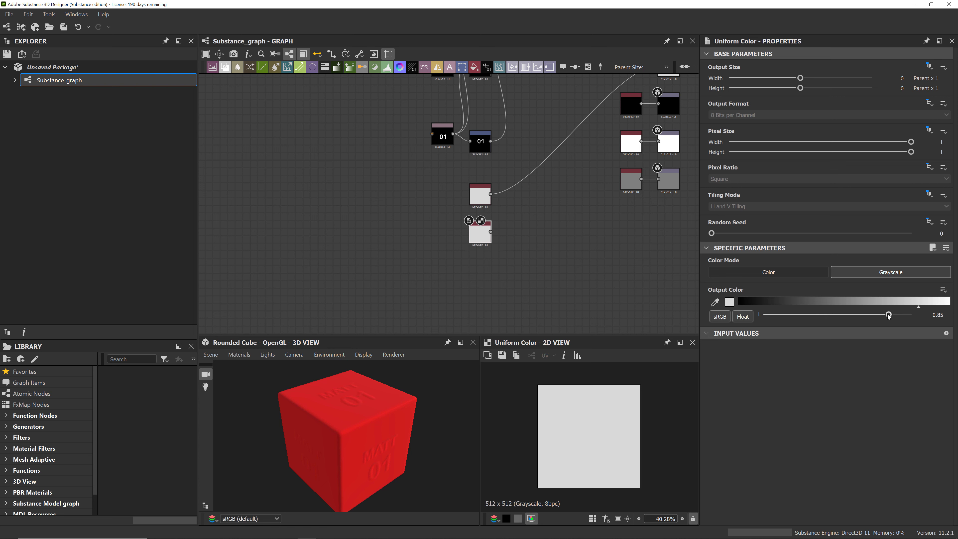
left_click_drag(888, 318, 838, 318)
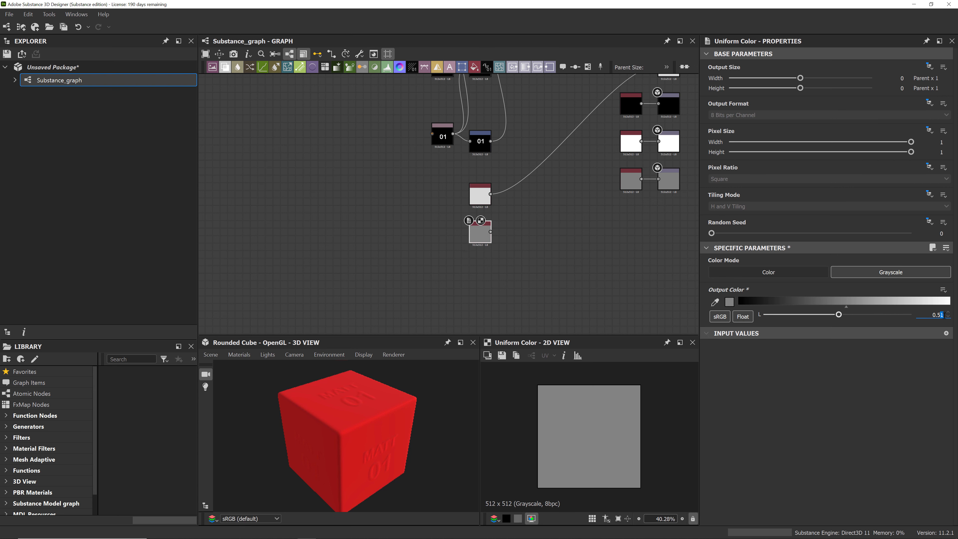
key("BackSpace")
key("Return")
middle_click_drag(598, 218, 572, 234)
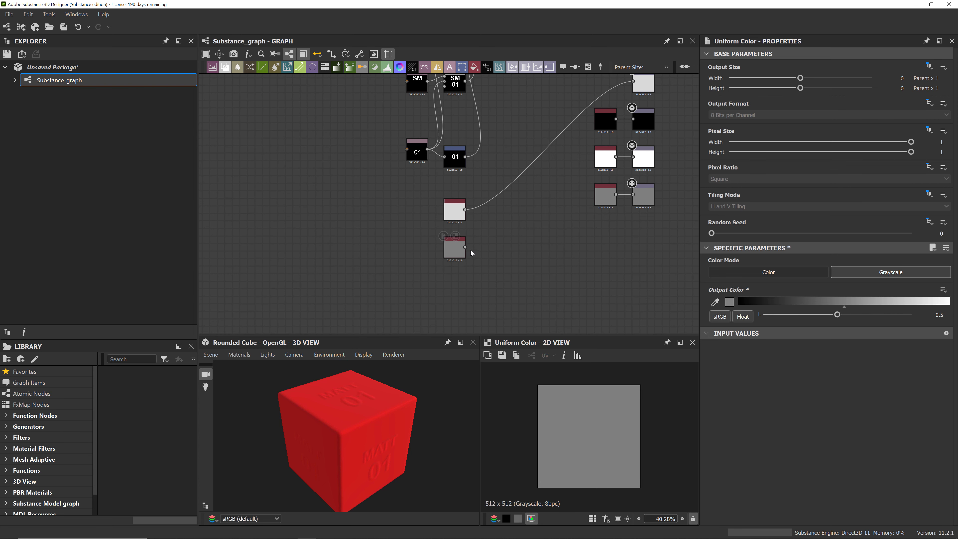
Duplicate the 0.5 Uniform Color node, place the copy below it, and set the copy's grayscale output to 0
left_click(454, 250)
key("ctrl+d")
left_click_drag(444, 203, 451, 286)
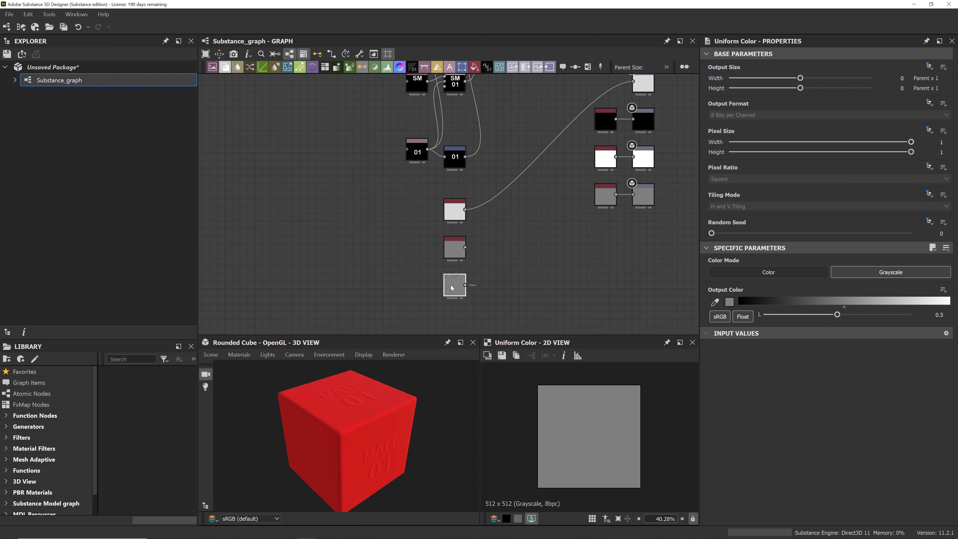
middle_click_drag(527, 258, 521, 213)
left_click(457, 241)
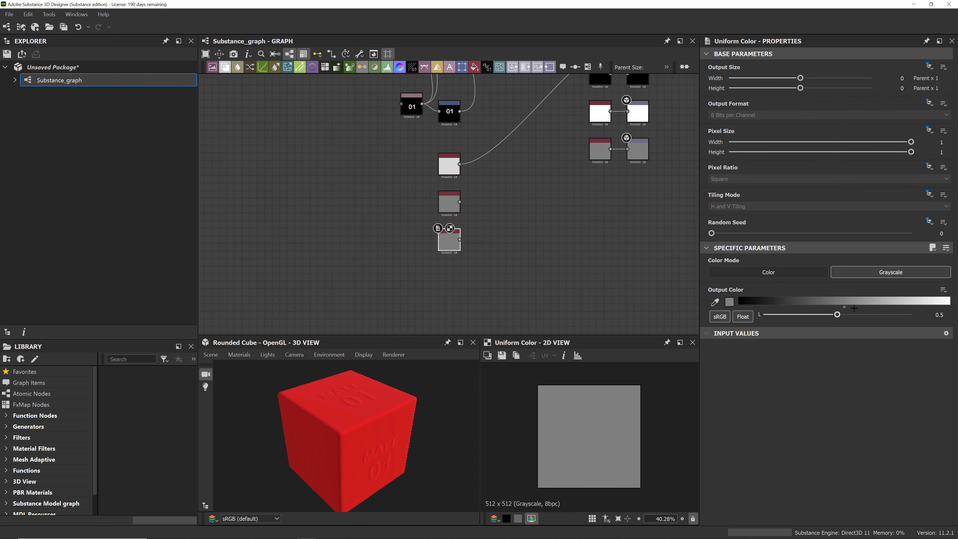
left_click_drag(844, 306, 710, 304)
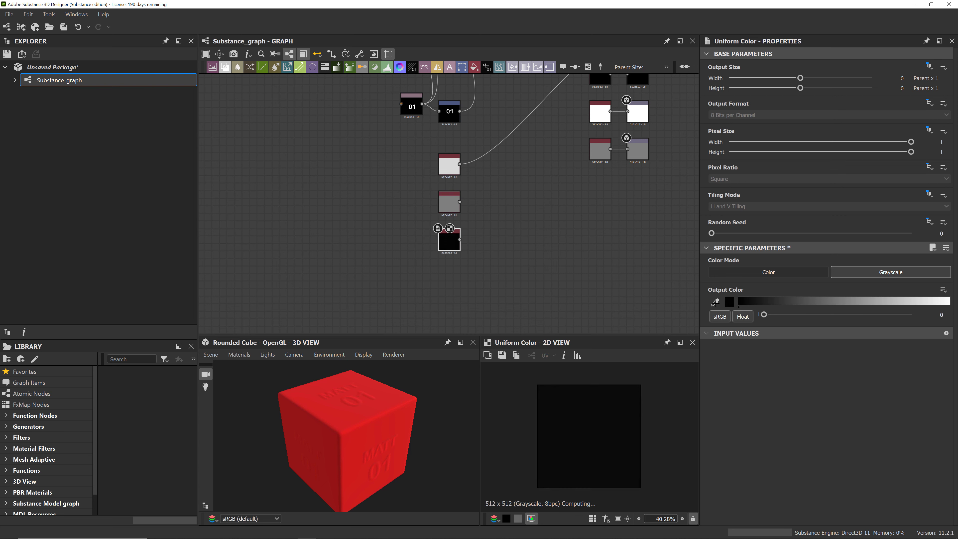
Connect the black Uniform Color node to the Roughness output and inspect the surface gloss on the 3D cube
middle_click_drag(502, 203, 475, 249)
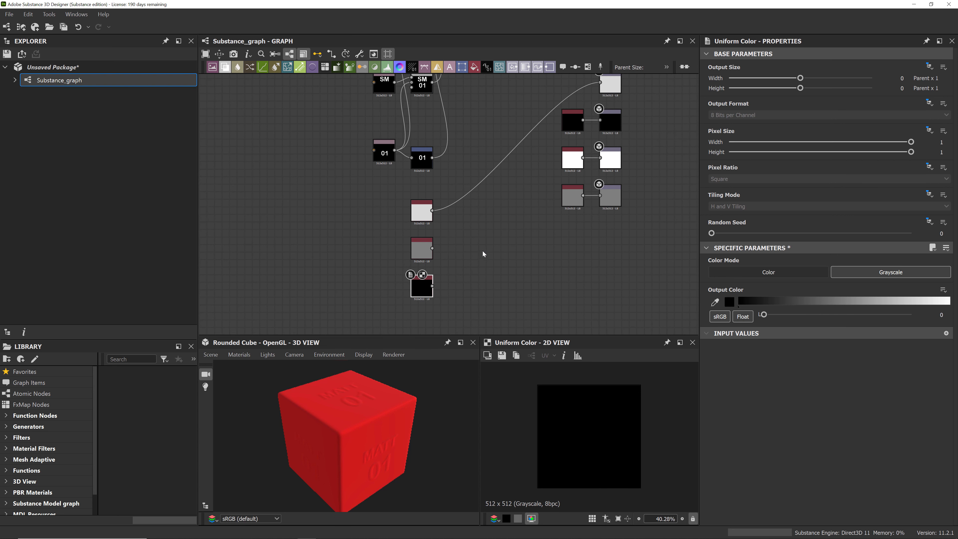
left_click_drag(433, 285, 600, 82)
left_click_drag(438, 454, 402, 419)
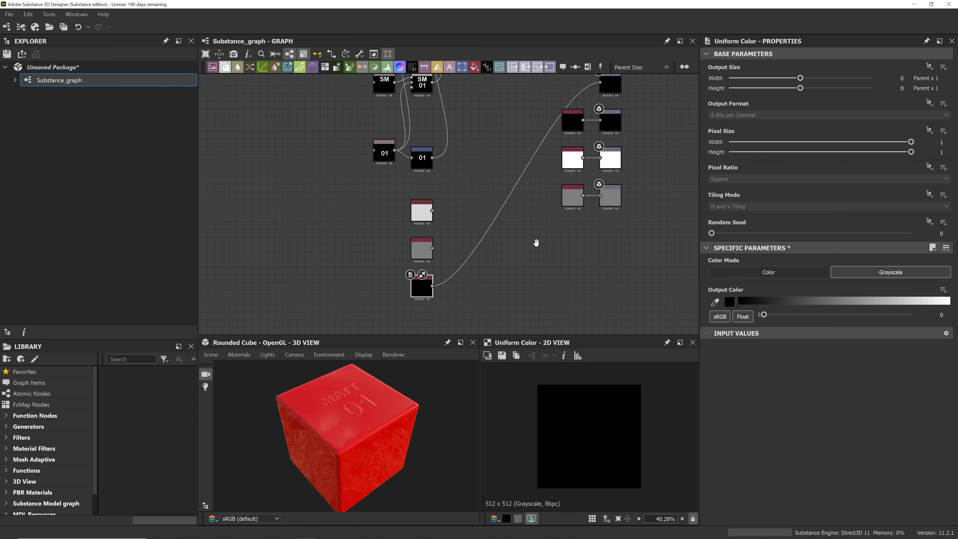
scroll(515, 223, "down", 2)
middle_click_drag(530, 259, 535, 276)
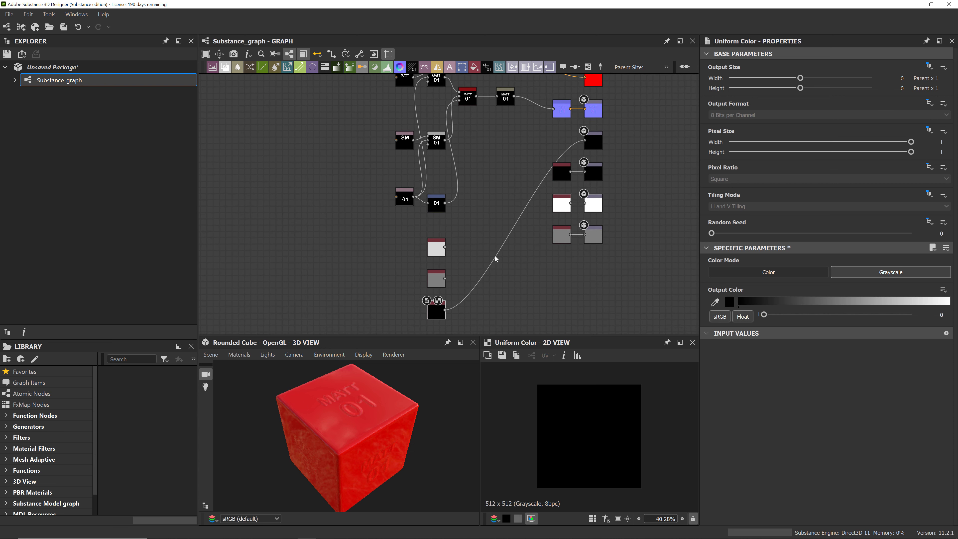
middle_click_drag(486, 173, 476, 196)
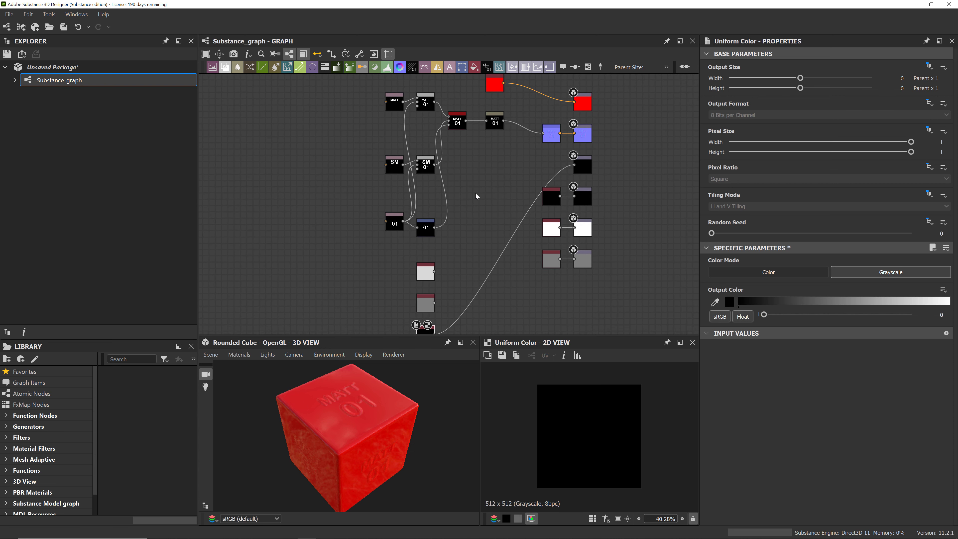
Examine the Multi Switch Grayscale node's label inputs and its Input Number and Input Selection parameters
scroll(481, 188, "up", 4)
middle_click_drag(490, 152, 524, 265)
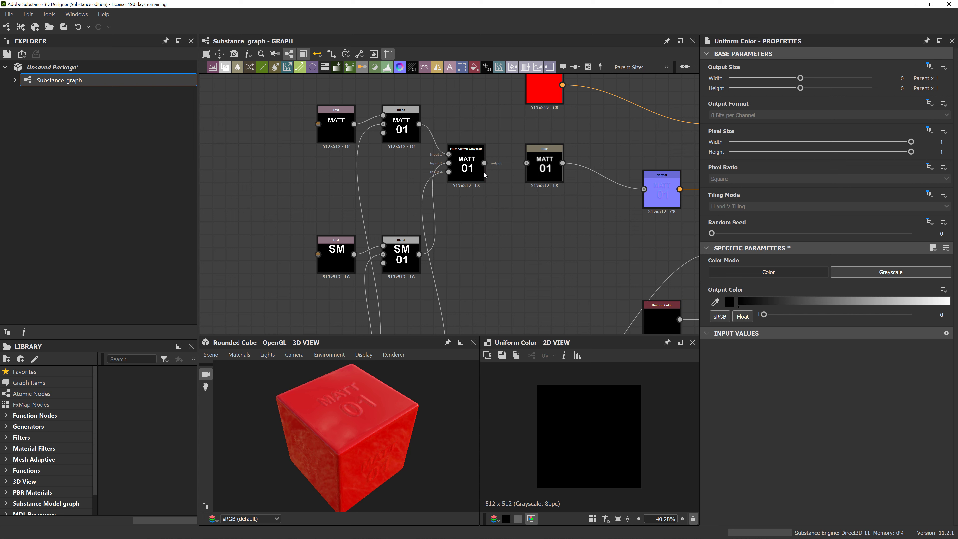
middle_click_drag(534, 224, 519, 254)
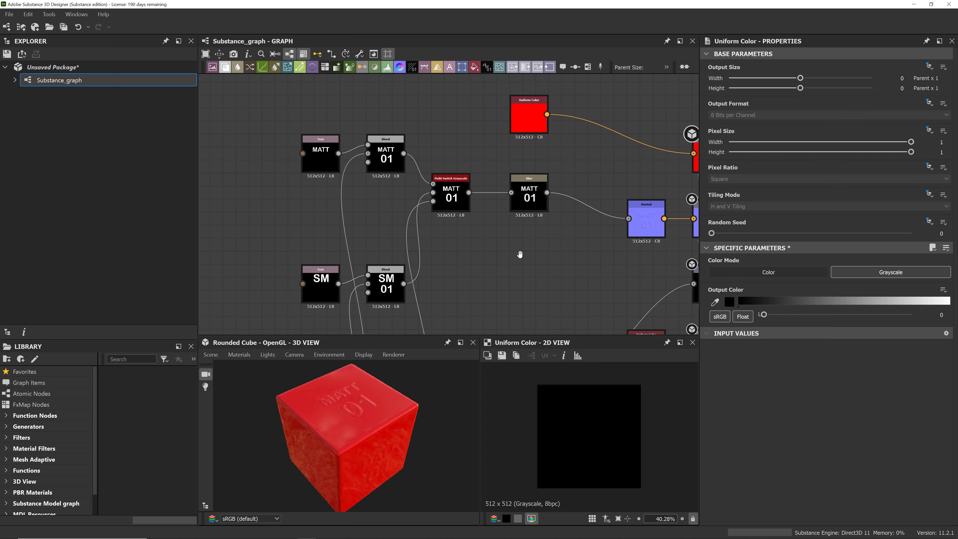
middle_click_drag(606, 171, 534, 170)
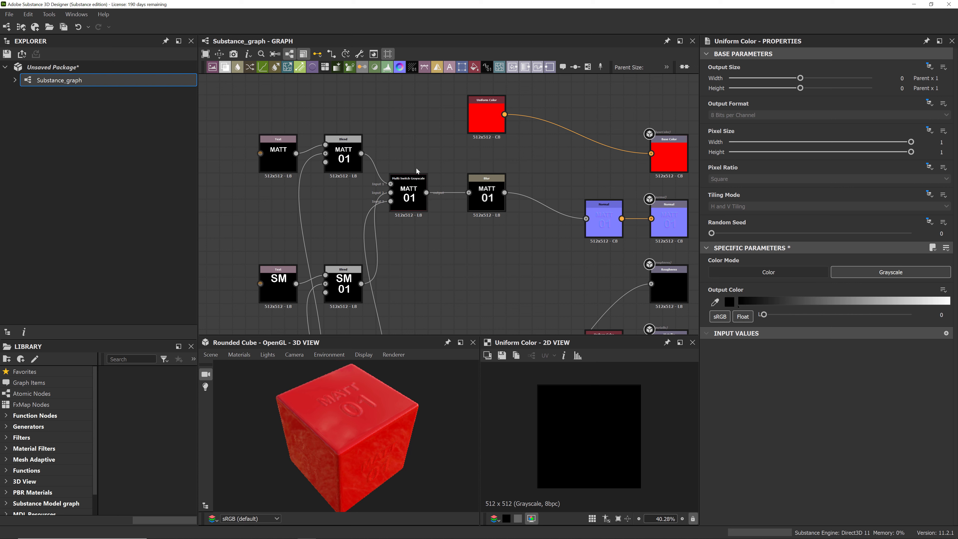
left_click(417, 193)
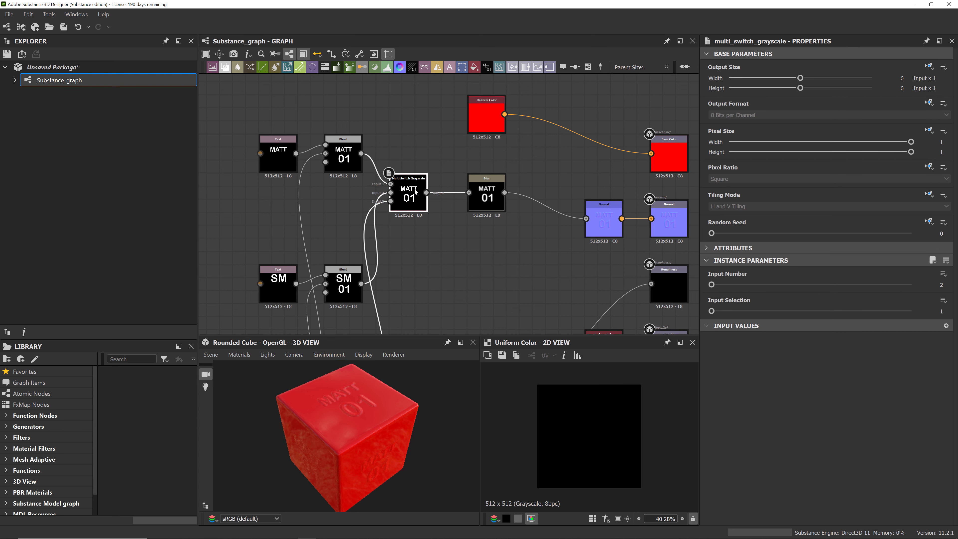
middle_click_drag(463, 272, 465, 255)
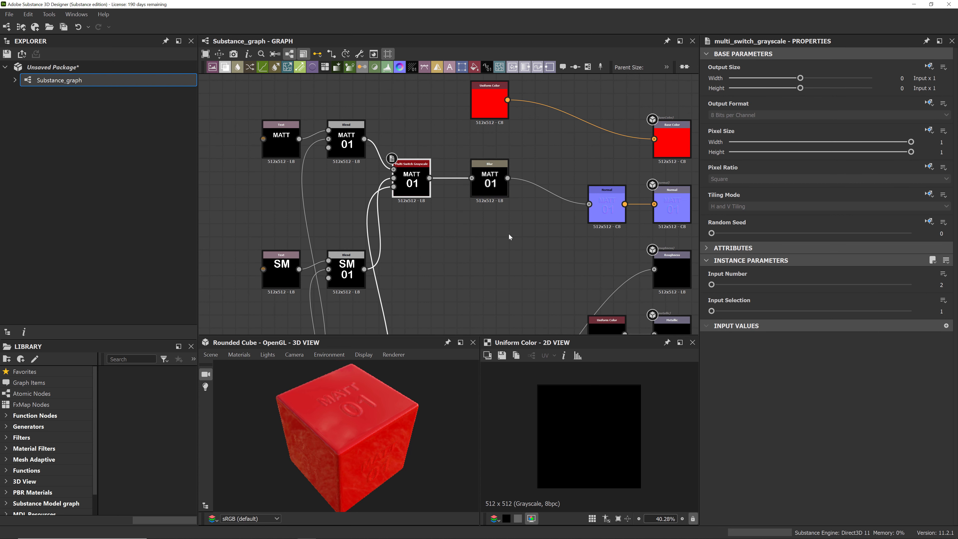
middle_click_drag(498, 274, 526, 266)
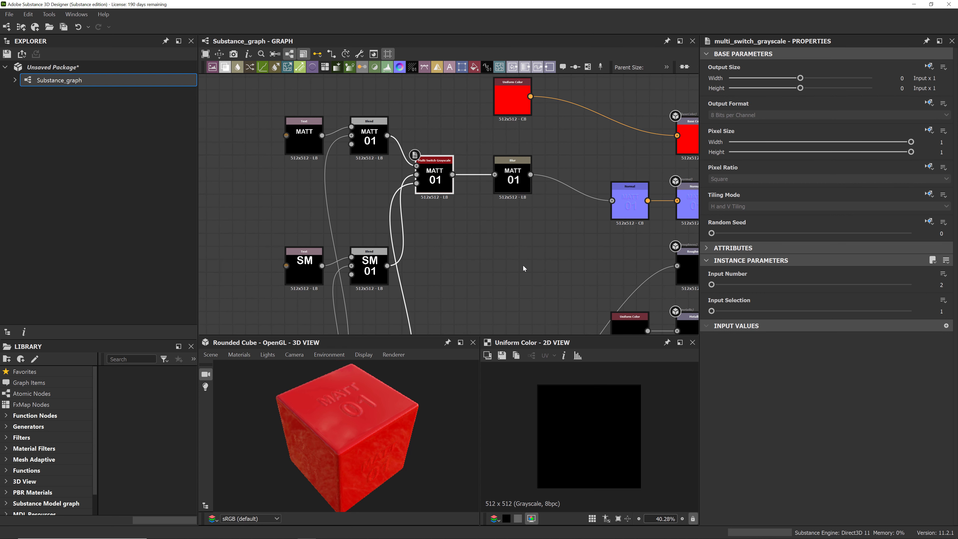
middle_click_drag(523, 265, 492, 284)
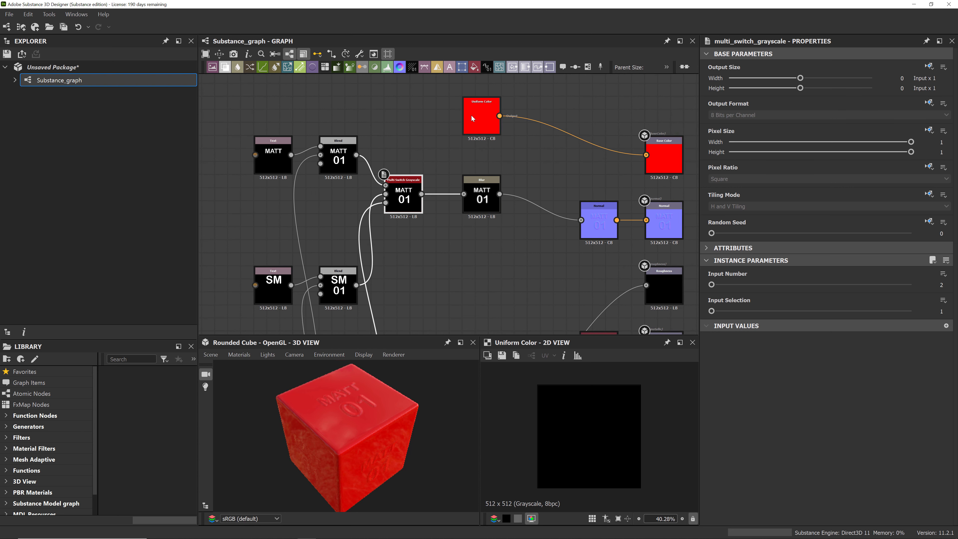
Expose the red Uniform Color node's Output Color as a graph parameter labelled Color in the group Email Color
left_click(472, 117)
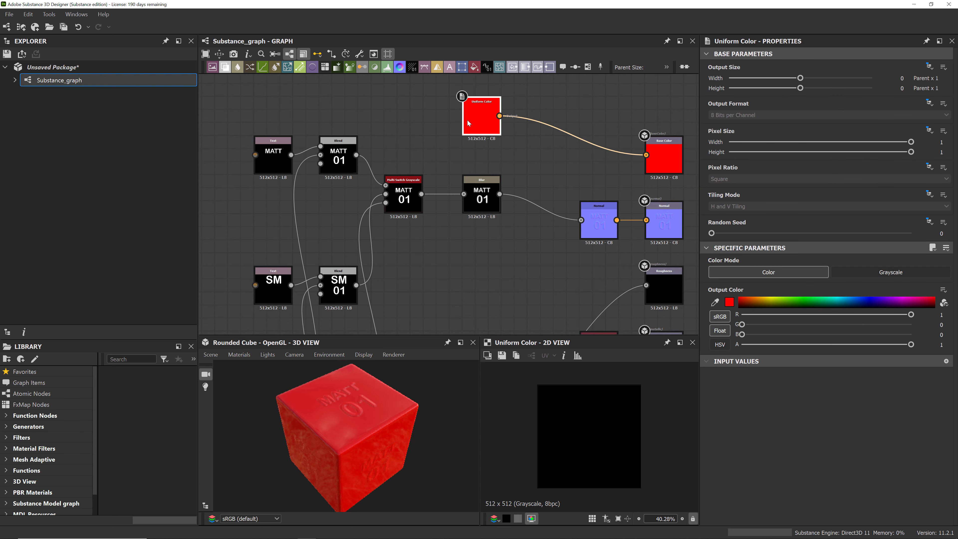
left_click(946, 293)
left_click(914, 309)
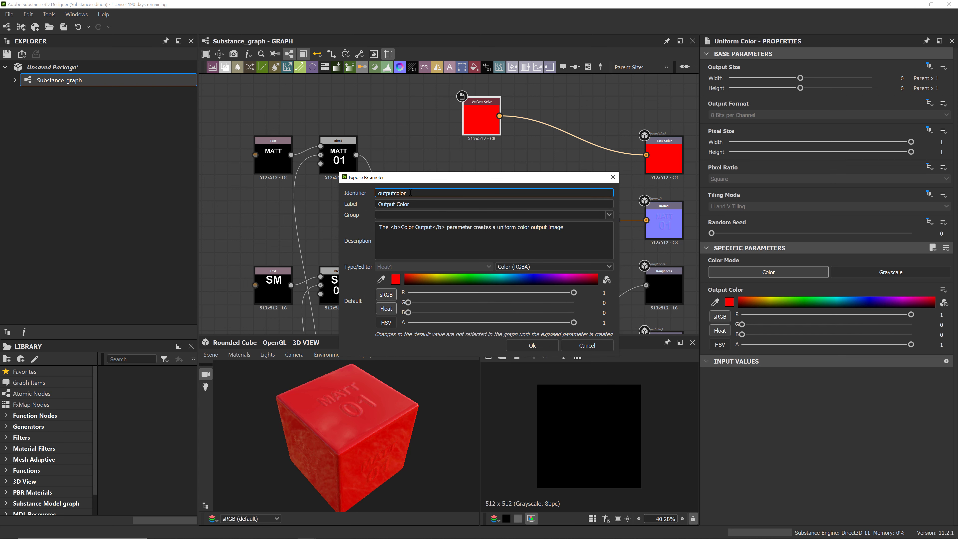
left_click_drag(396, 204, 374, 205)
key("BackSpace")
key("Tab")
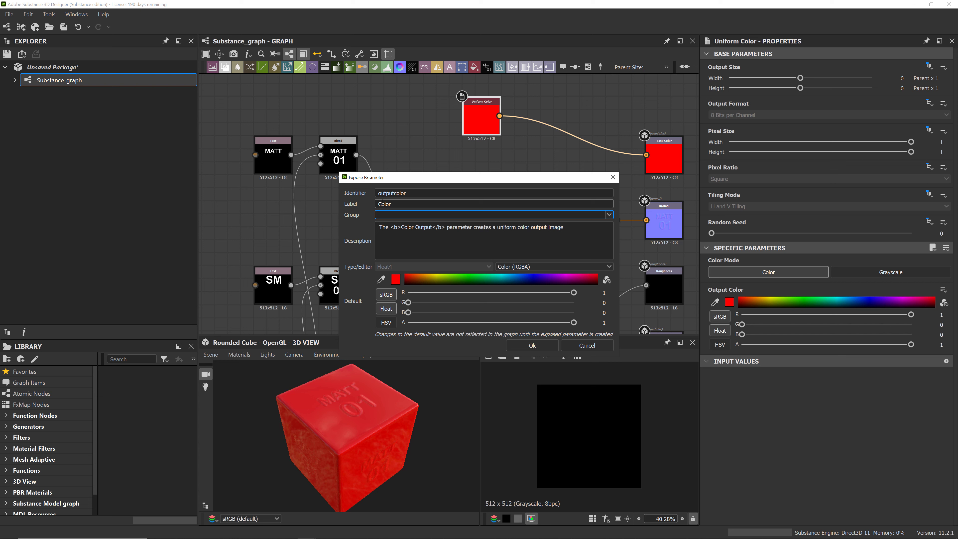
type("Email Color")
left_click(540, 345)
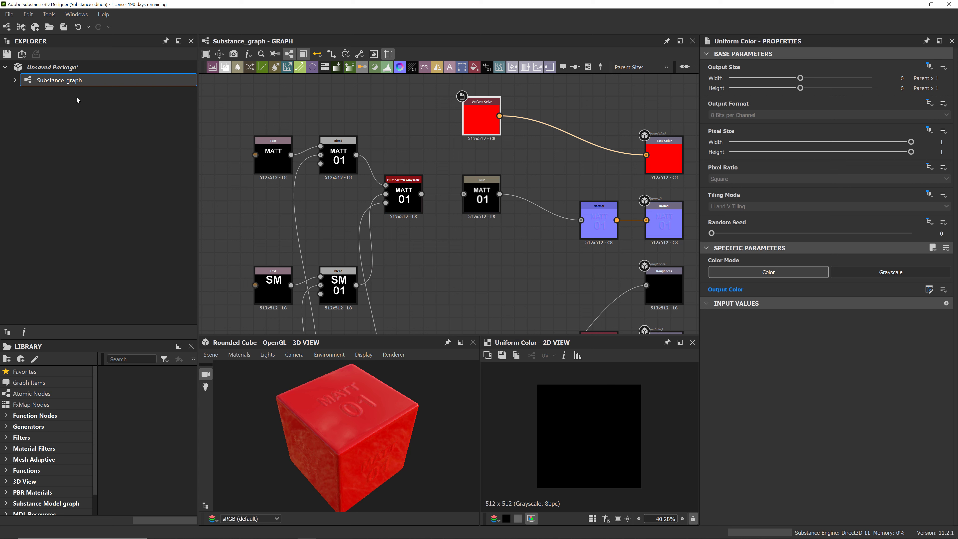
Review the exposed Color parameter's settings in the Substance_graph input parameters
left_click(65, 80)
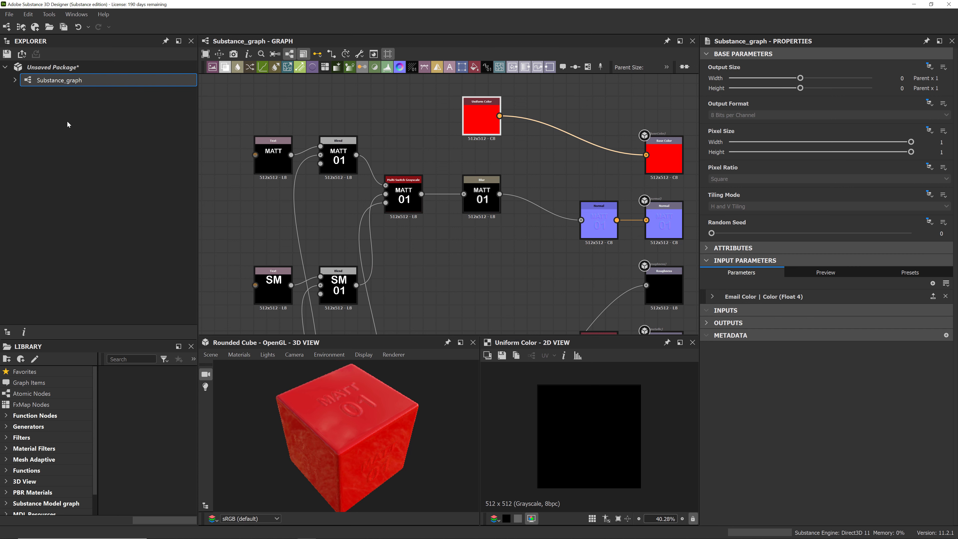
left_click(712, 296)
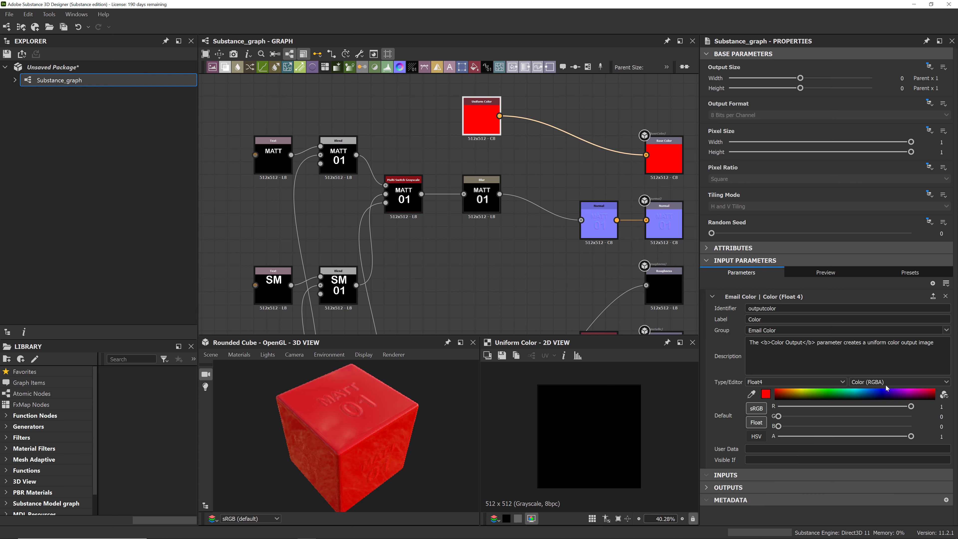
left_click(712, 297)
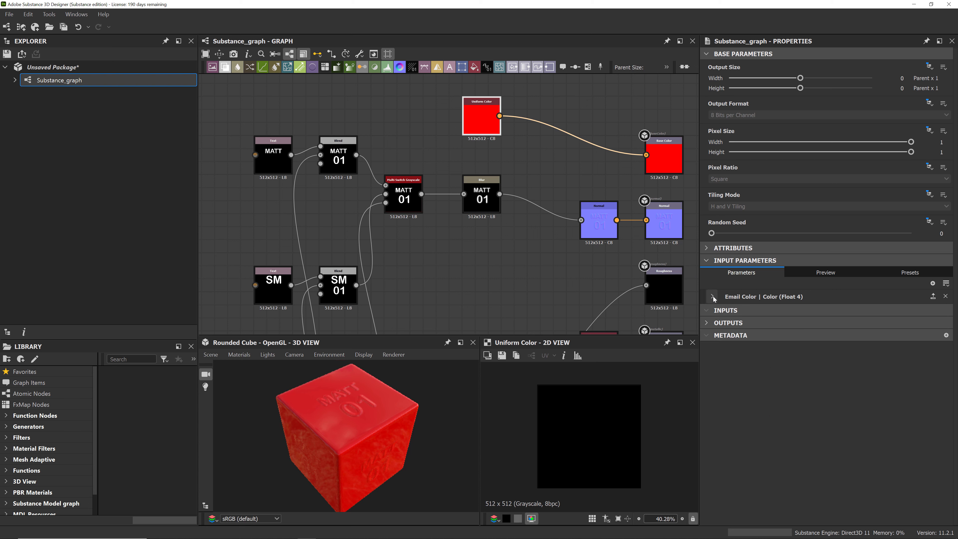
Preview the SM label by setting the Multi Switch Grayscale node's Input Selection to 2, and return it to 1
middle_click_drag(492, 280, 505, 261)
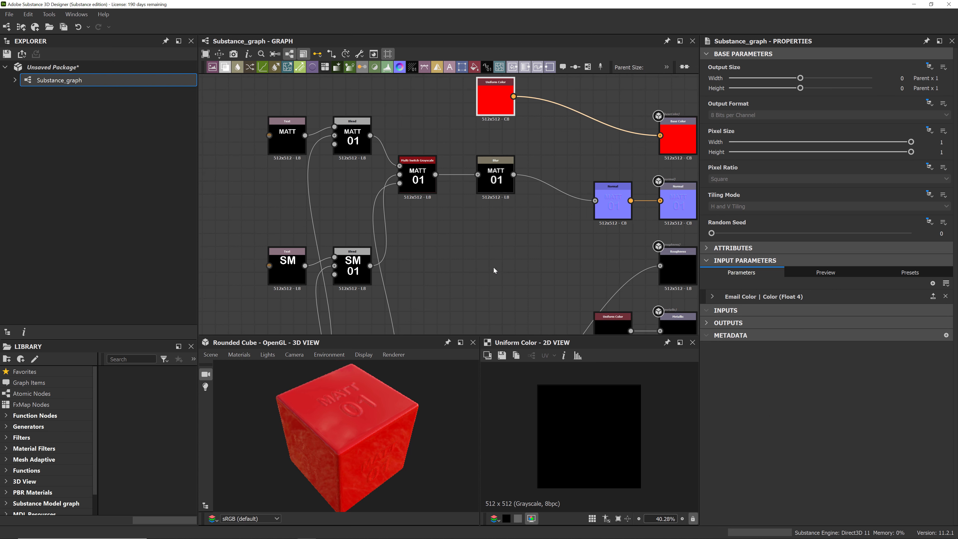
left_click(425, 175)
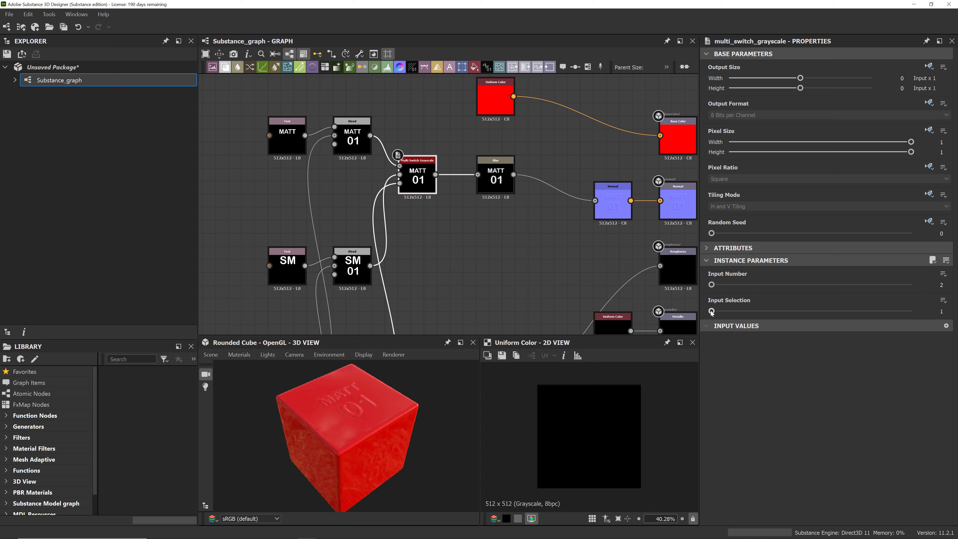
left_click_drag(712, 311, 721, 314)
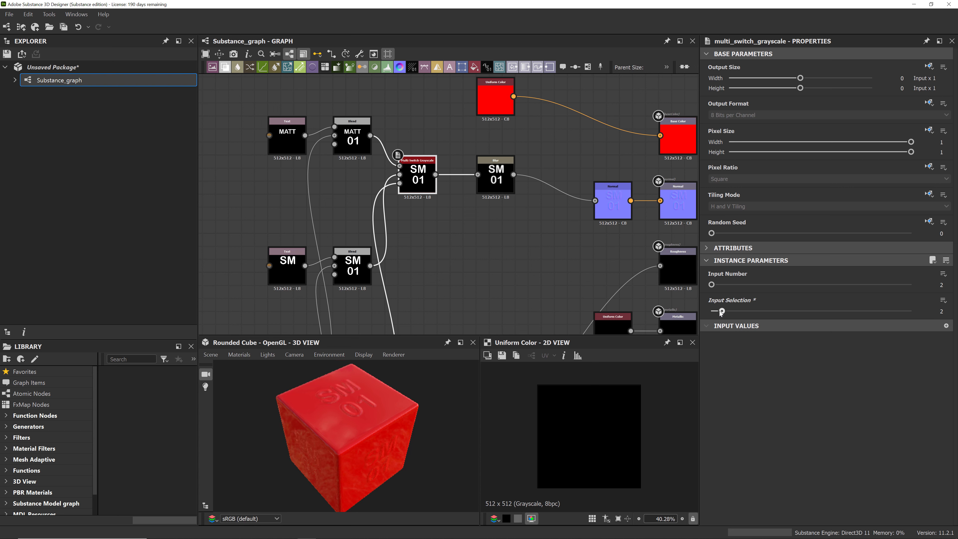
mouse_move(721, 313)
left_mouse_down()
mouse_move(736, 315)
mouse_move(706, 318)
left_mouse_up()
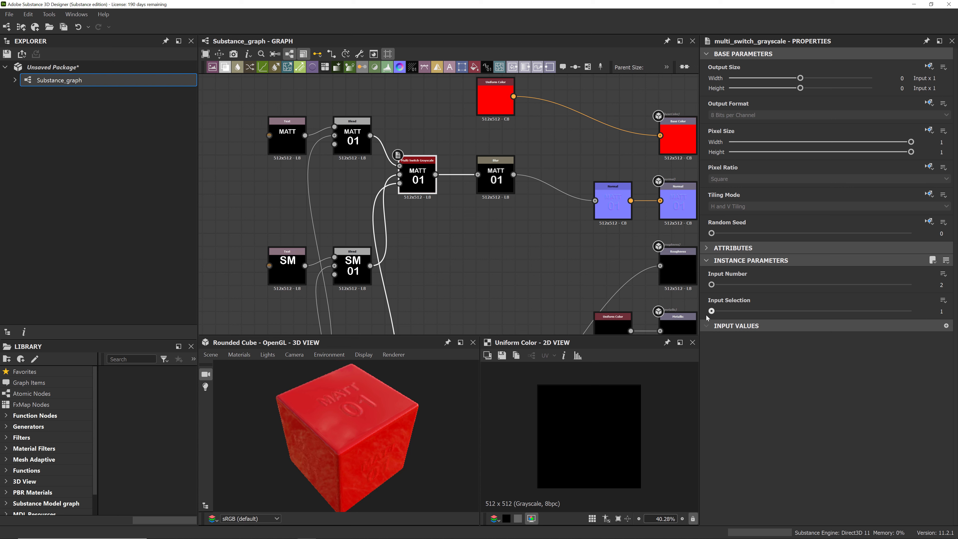
Expose the Multi Switch Grayscale node's Input Selection as a parameter labelled Appearance in the group Email Color
left_click(943, 300)
left_click(918, 318)
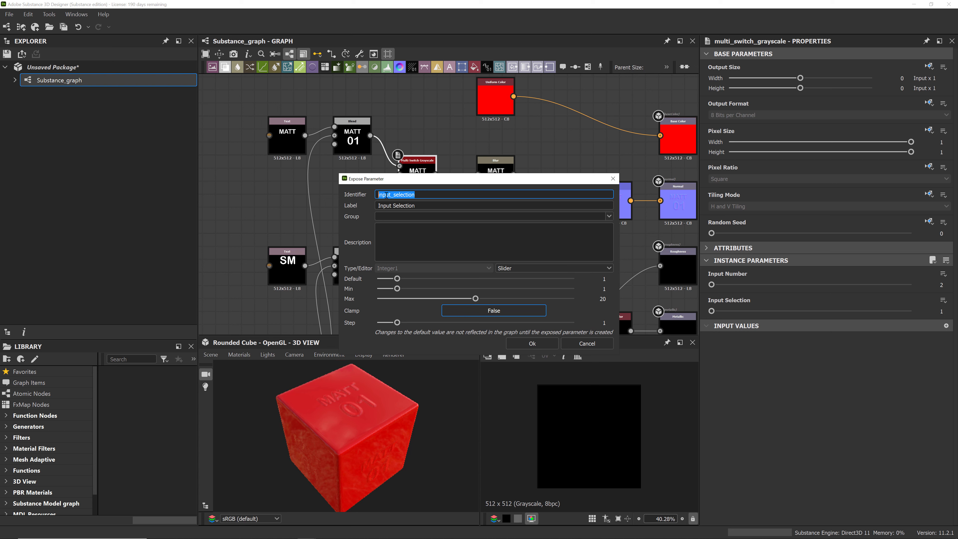
left_click(394, 205)
left_click_drag(422, 206, 353, 207)
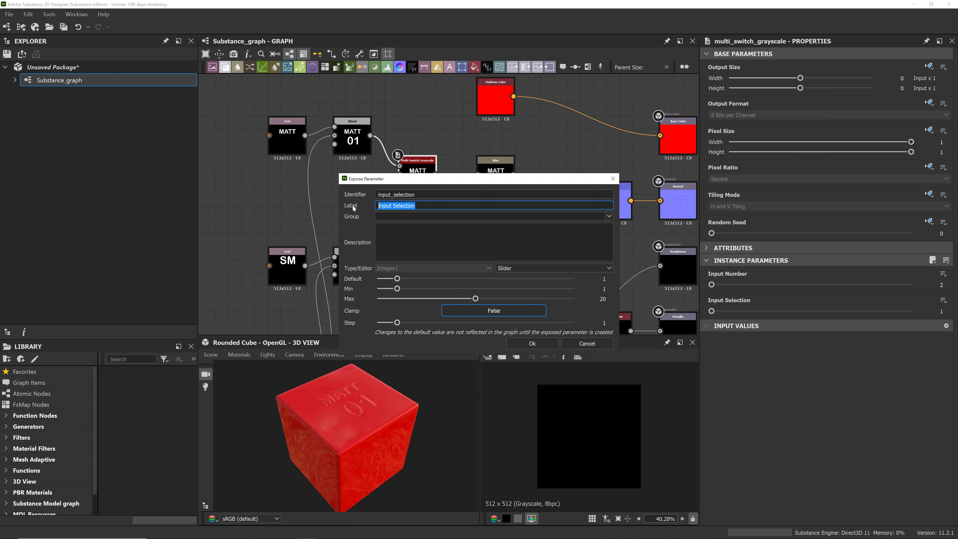
type("Appearance")
left_click(391, 216)
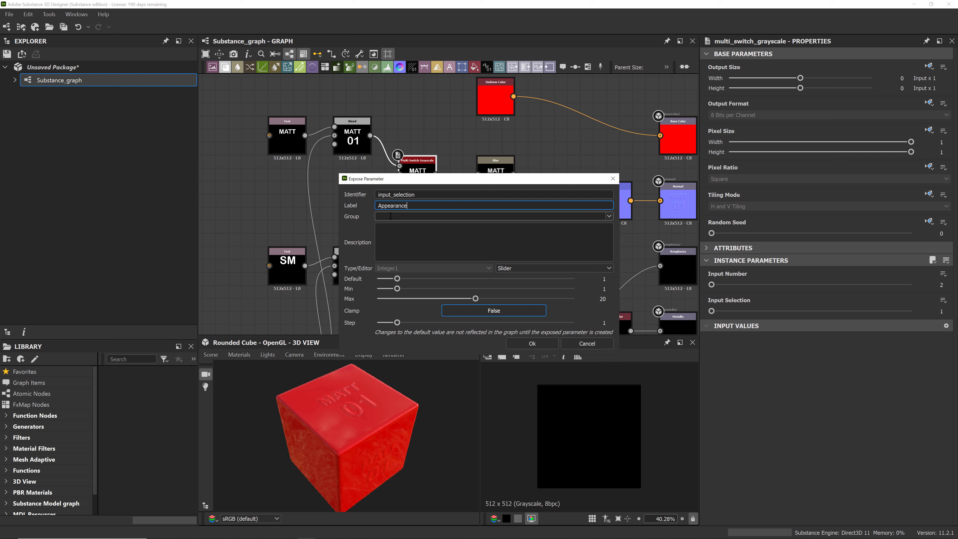
type("E")
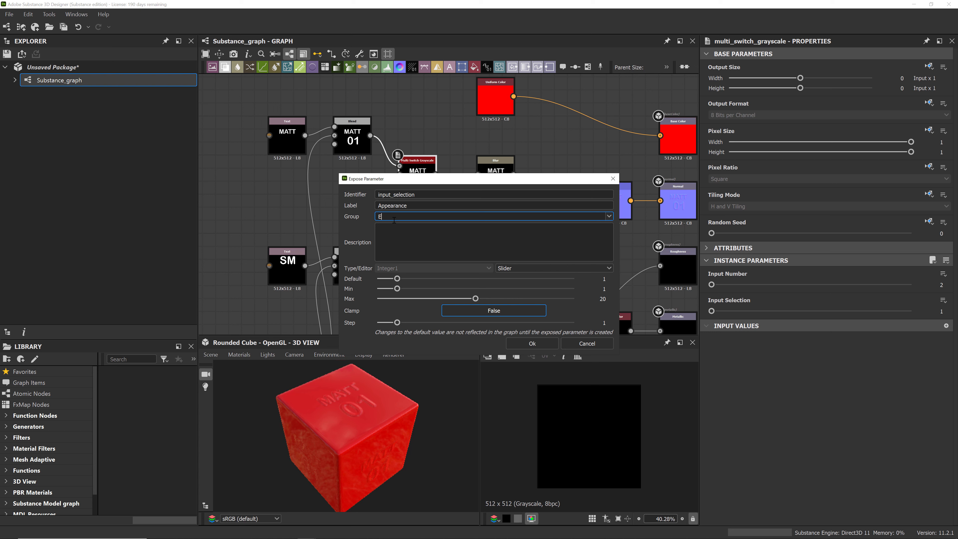
type("mail Color")
left_click(532, 343)
Review the exposed Appearance parameter's settings in the Substance_graph input parameters
middle_click_drag(521, 244, 533, 224)
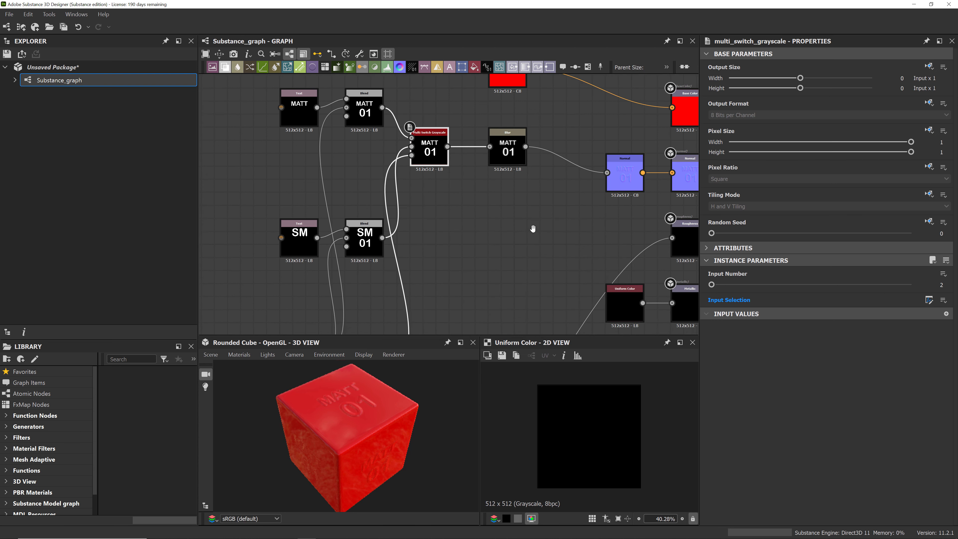
scroll(533, 223, "down", 2)
middle_click_drag(552, 262, 547, 222)
scroll(546, 222, "down", 1)
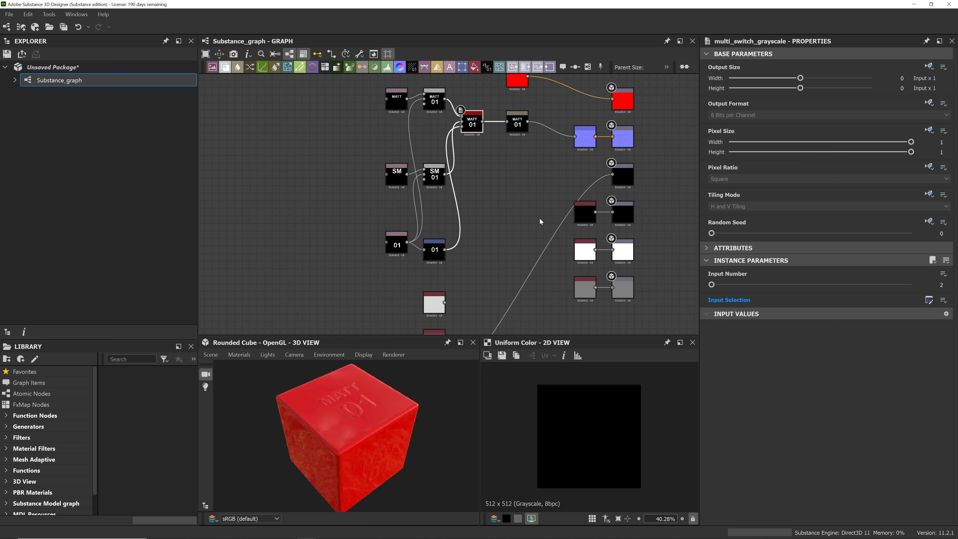
middle_click_drag(498, 152, 496, 164)
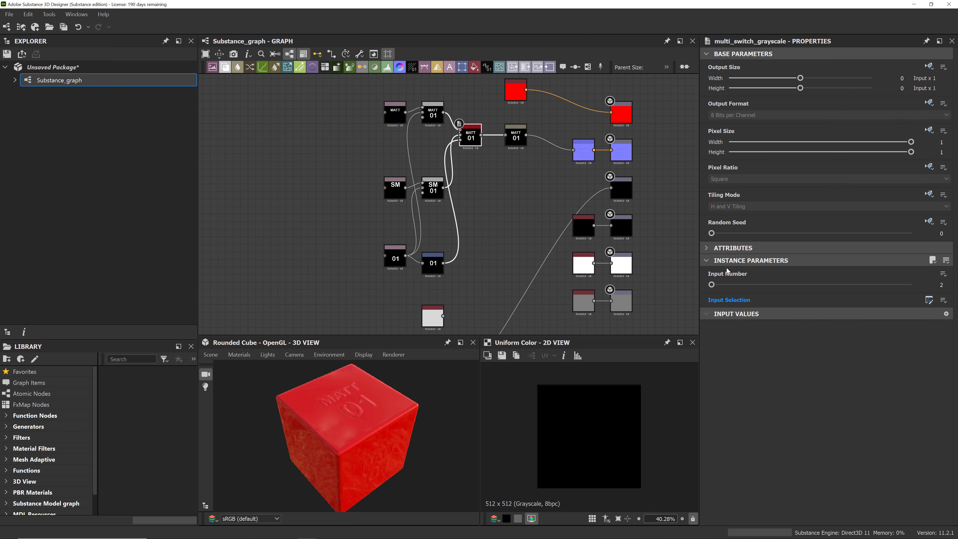
left_click(60, 80)
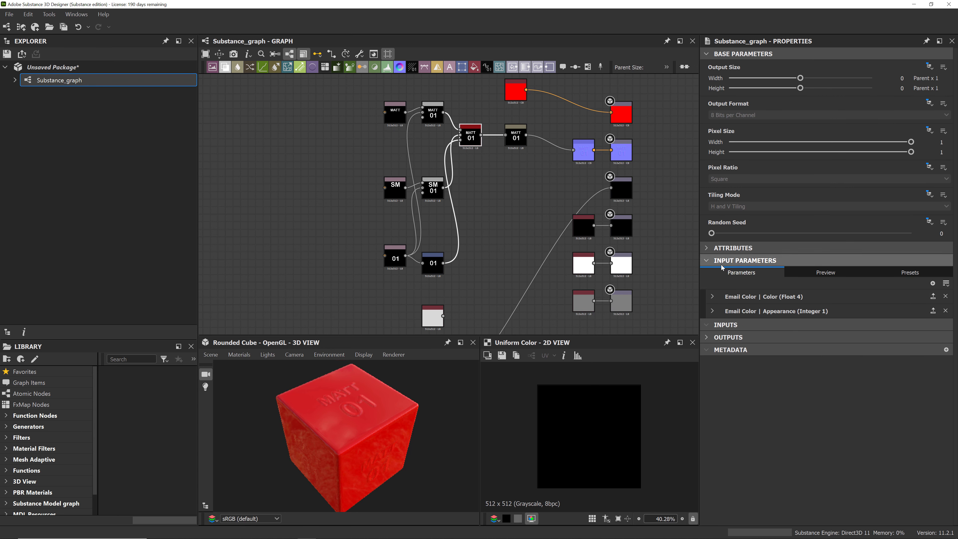
left_click(712, 311)
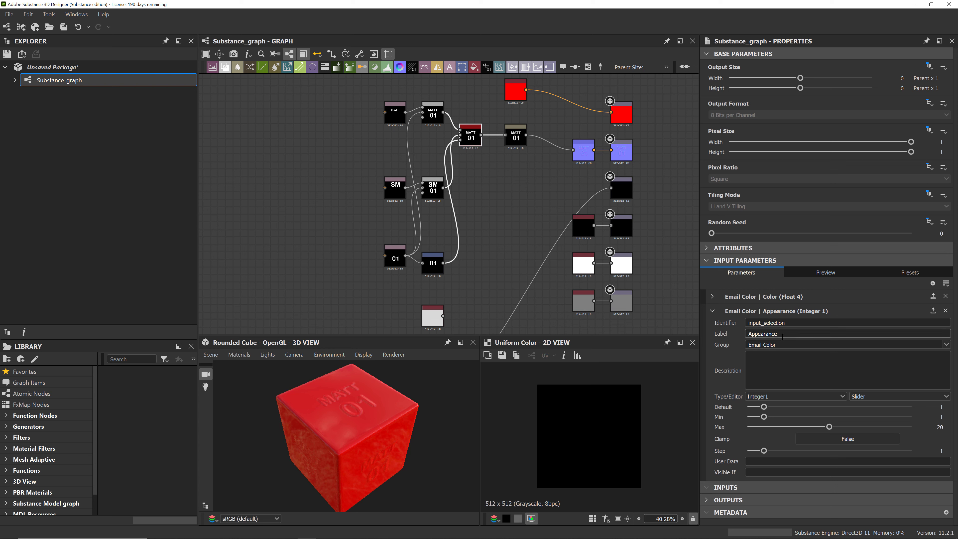
left_click(713, 311)
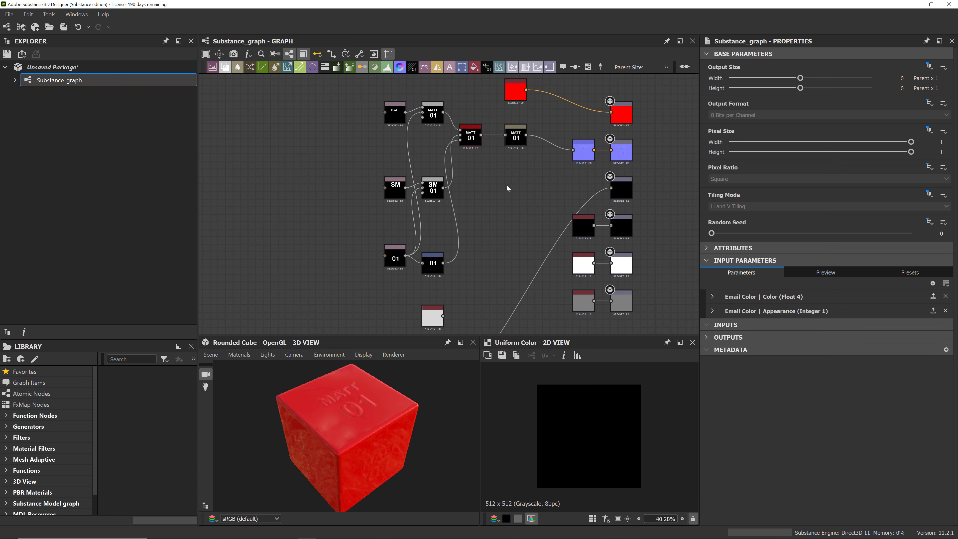
Duplicate the Multi Switch Grayscale node, remove the copy's input links, and place it near the roughness Uniform Color nodes
scroll(501, 177, "up", 2)
left_click(475, 143)
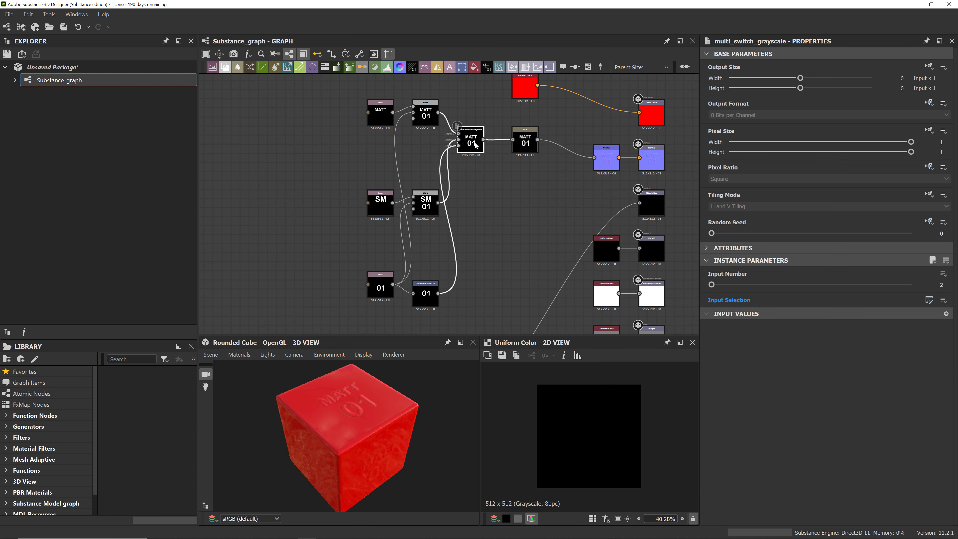
key("ctrl+d")
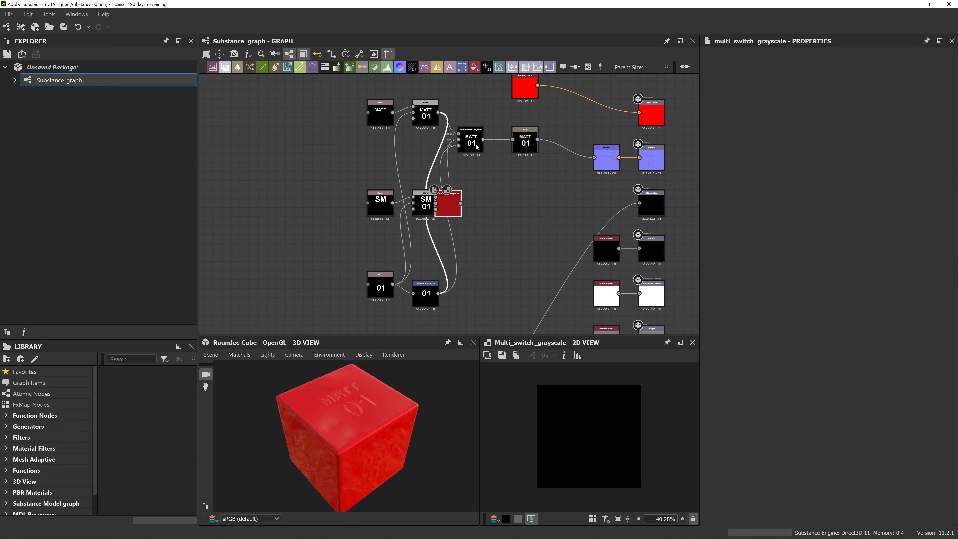
left_click_drag(447, 204, 494, 208)
key("Delete")
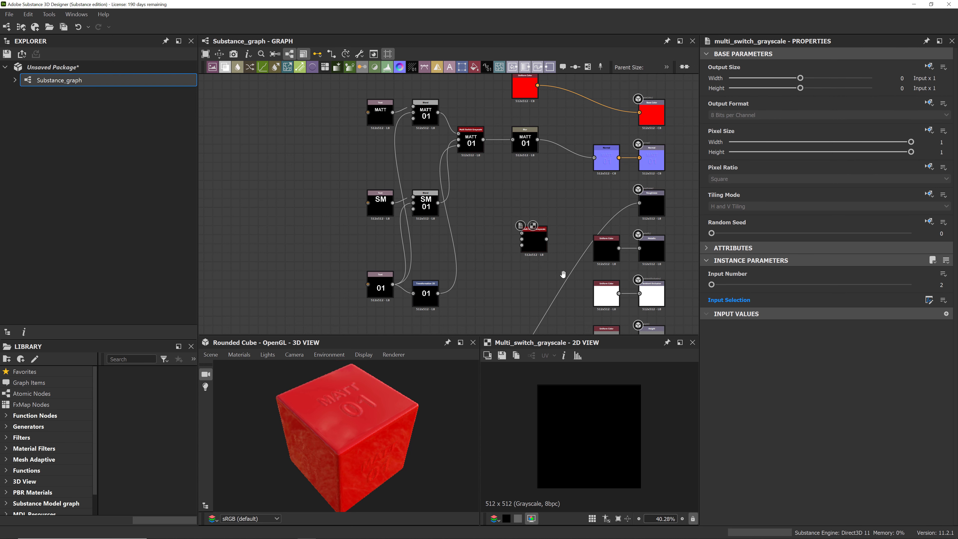
middle_click_drag(563, 275, 565, 190)
left_click_drag(533, 157, 514, 201)
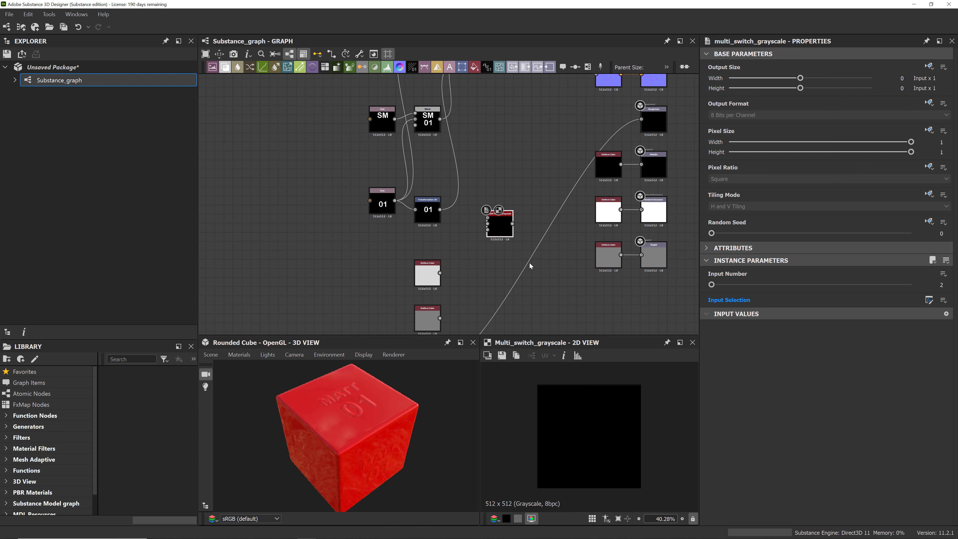
Connect the light gray, mid-gray and black Uniform Color nodes, in that order, to the duplicated Multi Switch Grayscale's three inputs
middle_click_drag(530, 265, 532, 198)
left_click_drag(464, 190, 490, 151)
left_click_drag(441, 251, 490, 157)
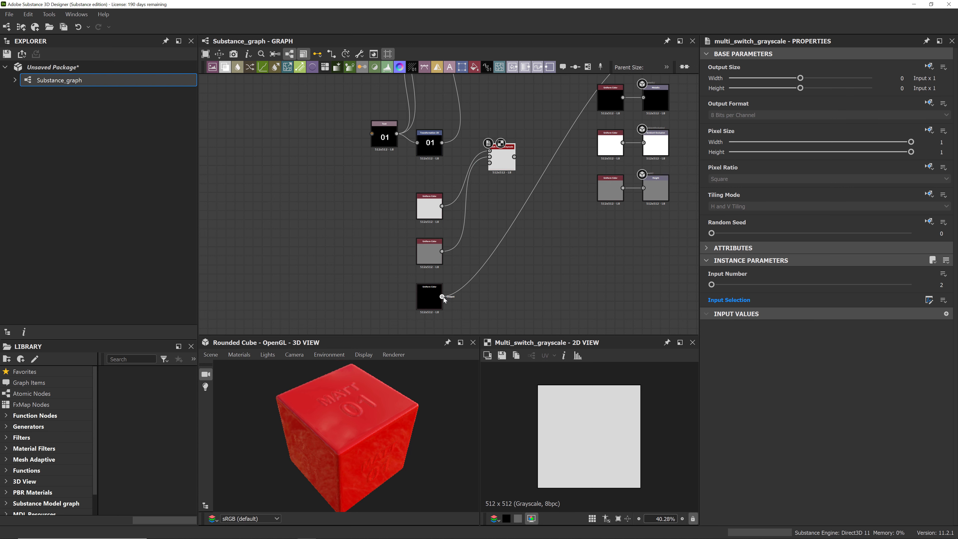
left_click_drag(442, 296, 490, 163)
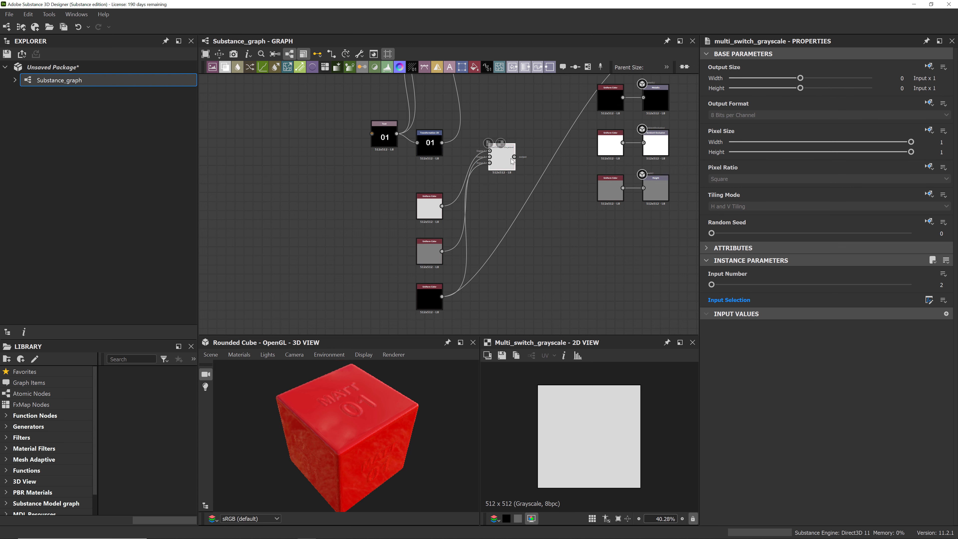
Connect the duplicated Multi Switch Grayscale node to the Roughness output and inspect the surface on the 3D cube
left_click_drag(516, 157, 565, 272)
middle_click_drag(572, 193, 564, 279)
left_click_drag(565, 272, 634, 138)
middle_click_drag(537, 275, 561, 238)
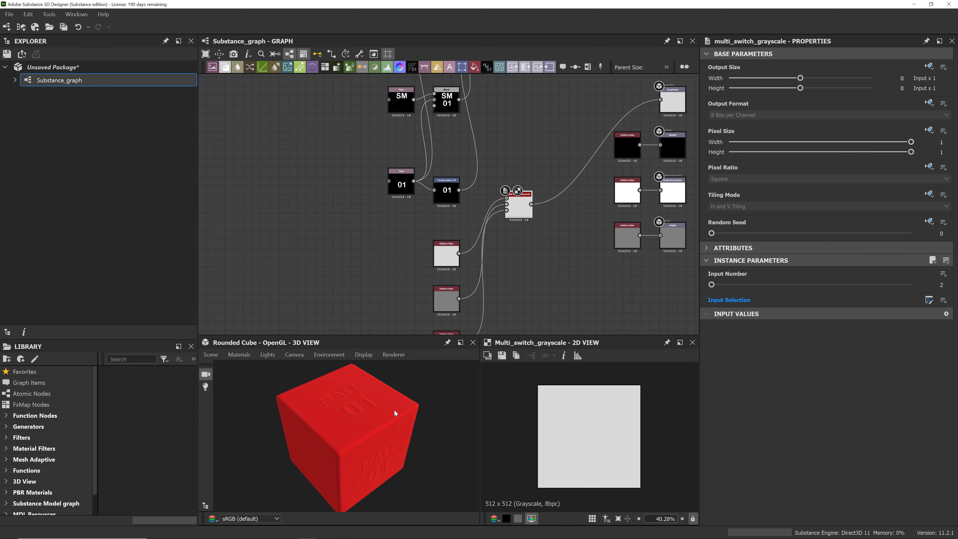
left_click_drag(403, 406, 397, 430)
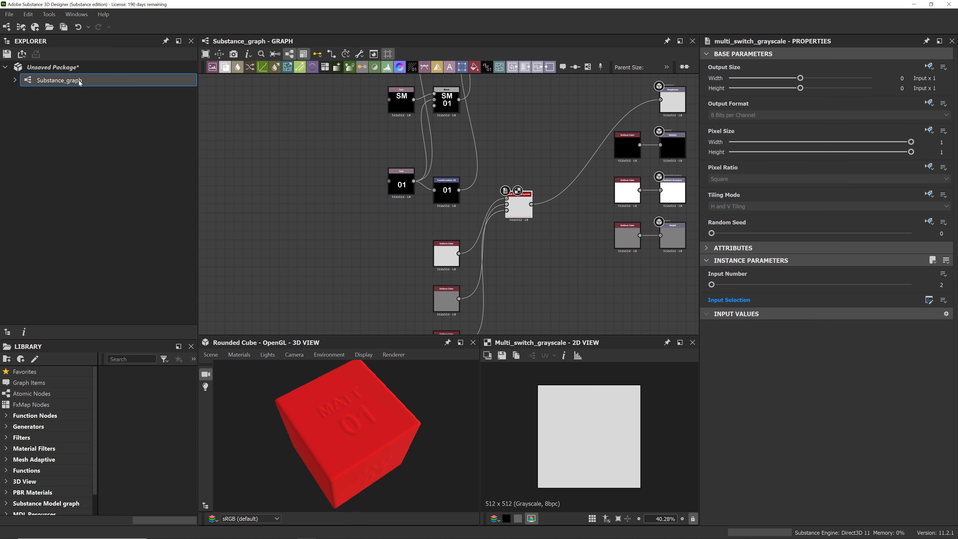
Change the graph's Appearance input parameter from a slider to a Drop Down List and define value 1 as MATT
left_click(64, 91)
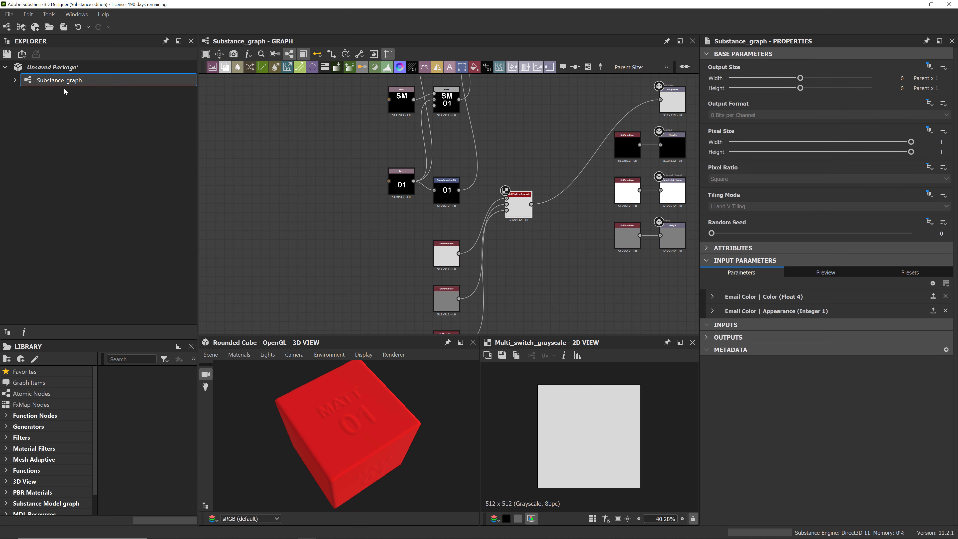
left_click(713, 312)
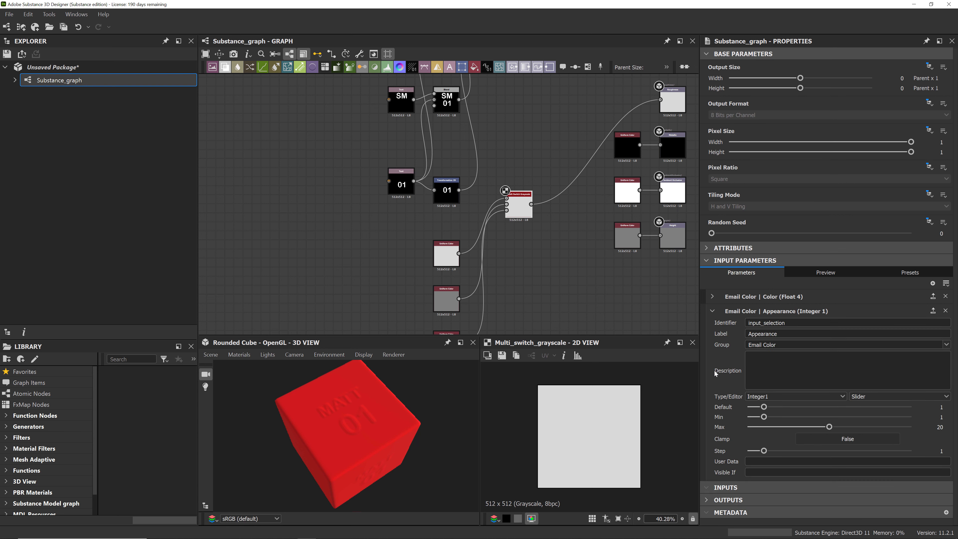
left_click(867, 397)
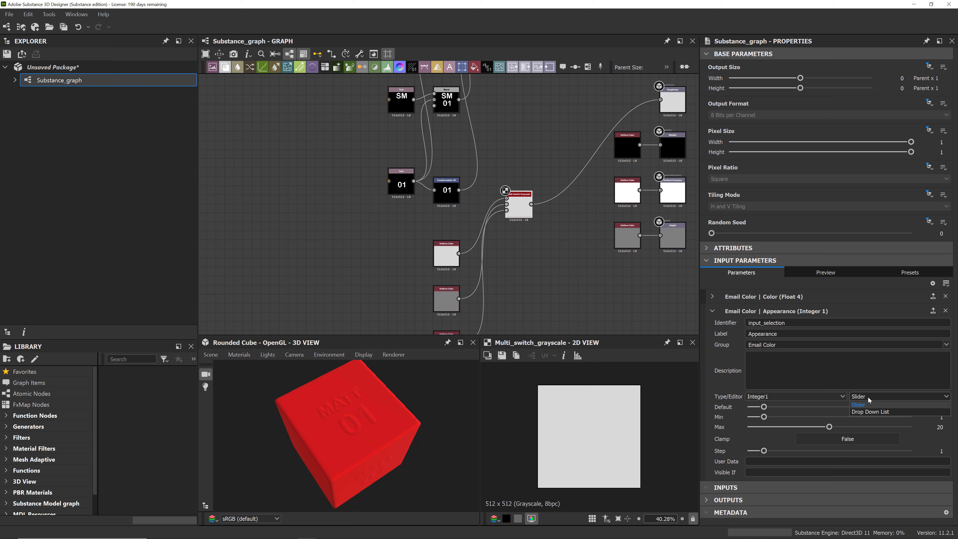
left_click(869, 413)
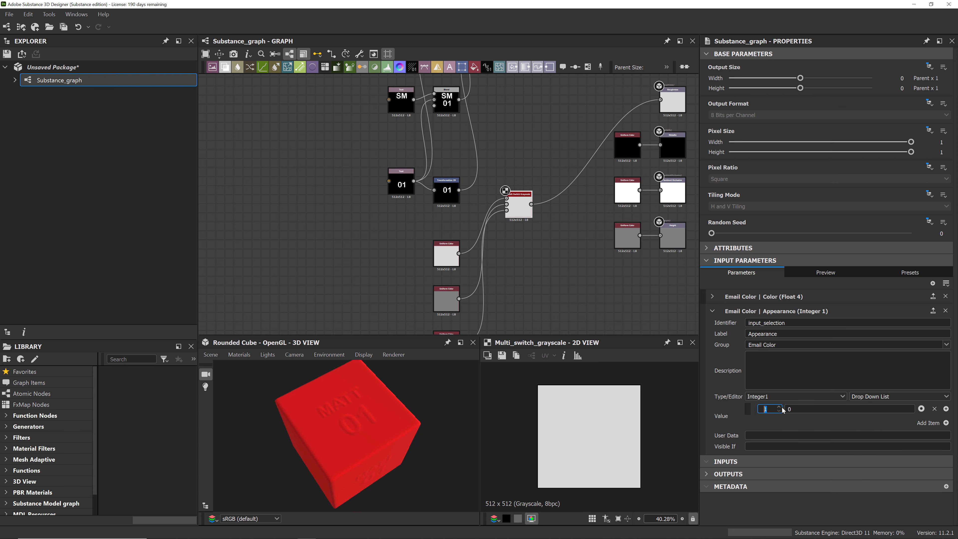
left_click(780, 407)
type("MATT")
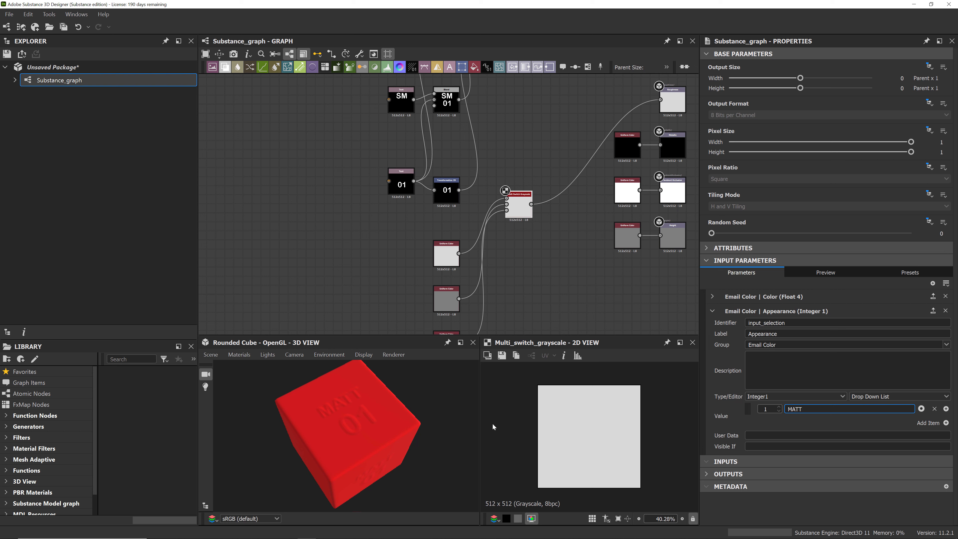
key("Return")
Add a second item to the Appearance drop-down list with value 2 and the label SM
left_click(946, 409)
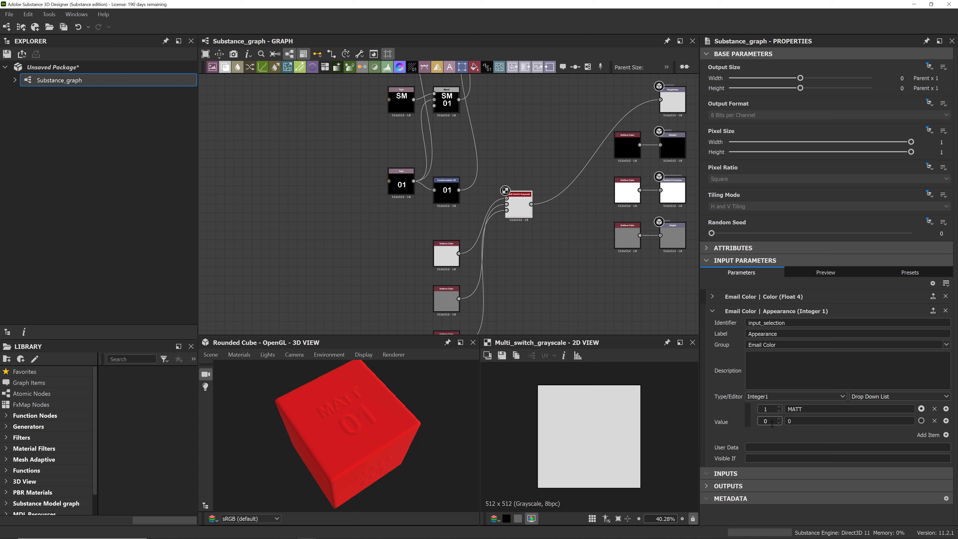
left_click(779, 419)
left_click(785, 419)
key("Tab")
type("SM")
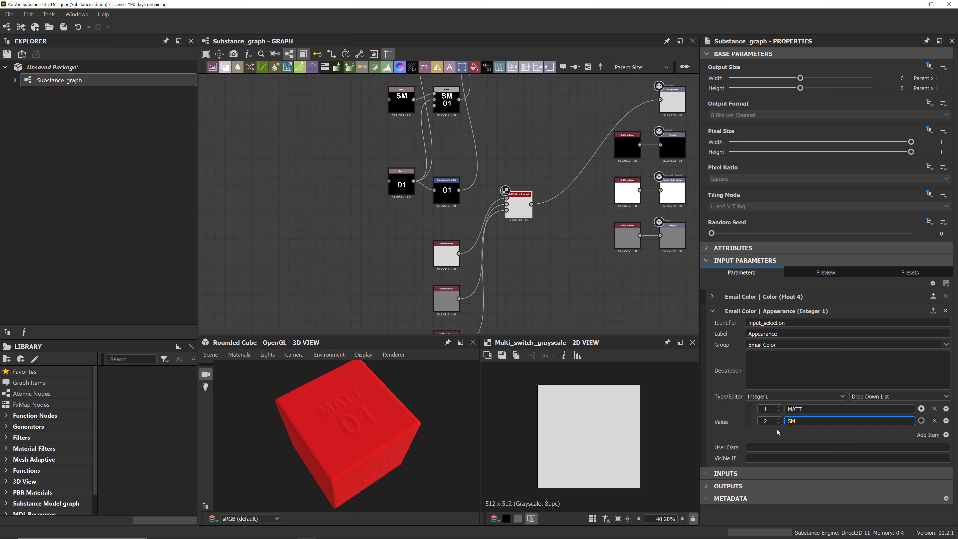
Add a third item to the Appearance drop-down list with value 3 and the label Glossy
left_click(946, 421)
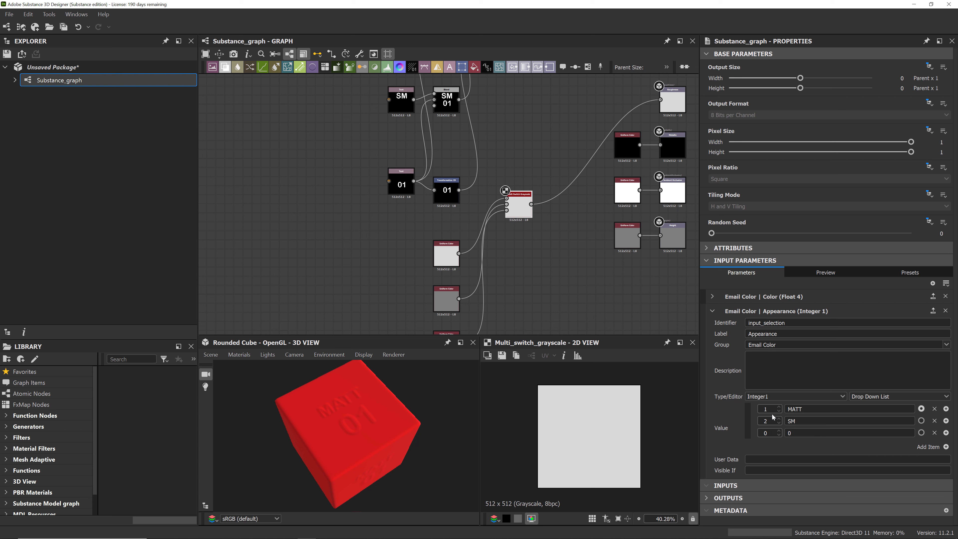
left_click(779, 430)
left_click(785, 431)
left_click(785, 431)
key("Tab")
type("Glossy")
key("Return")
Switch the Appearance default among SM, Glossy and MATT and compare the relief label and roughness on the 3D cube
left_click(921, 421)
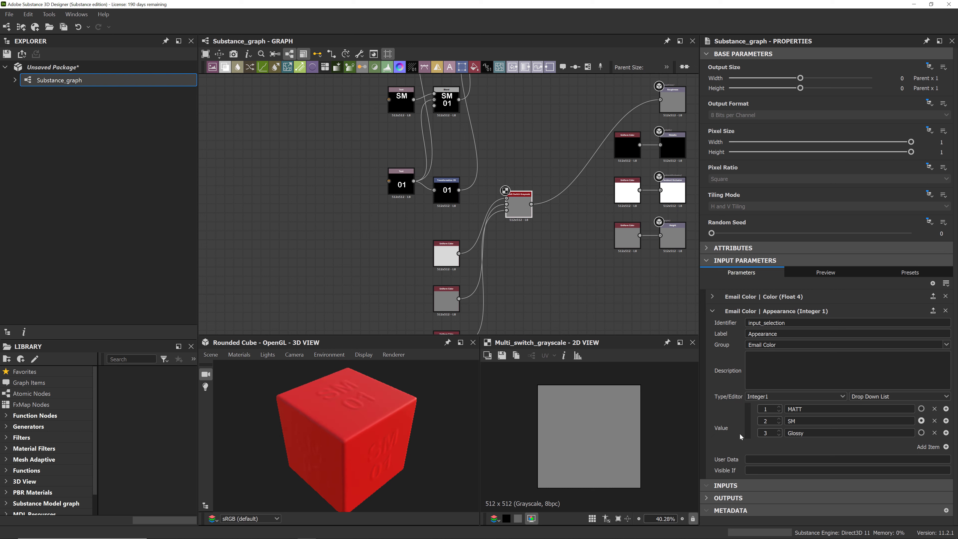
left_click(922, 433)
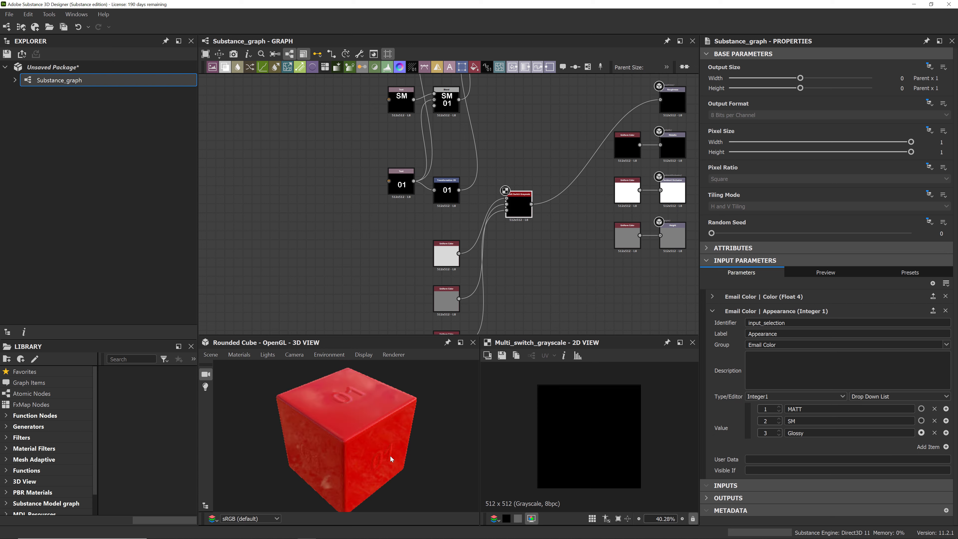
left_click_drag(401, 430, 417, 467)
left_click(921, 421)
left_click(922, 409)
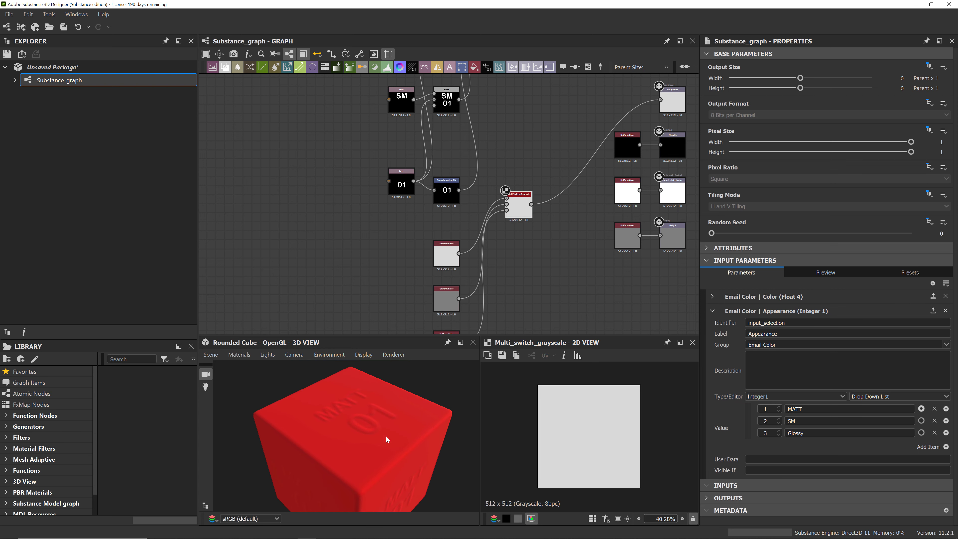
left_click(922, 421)
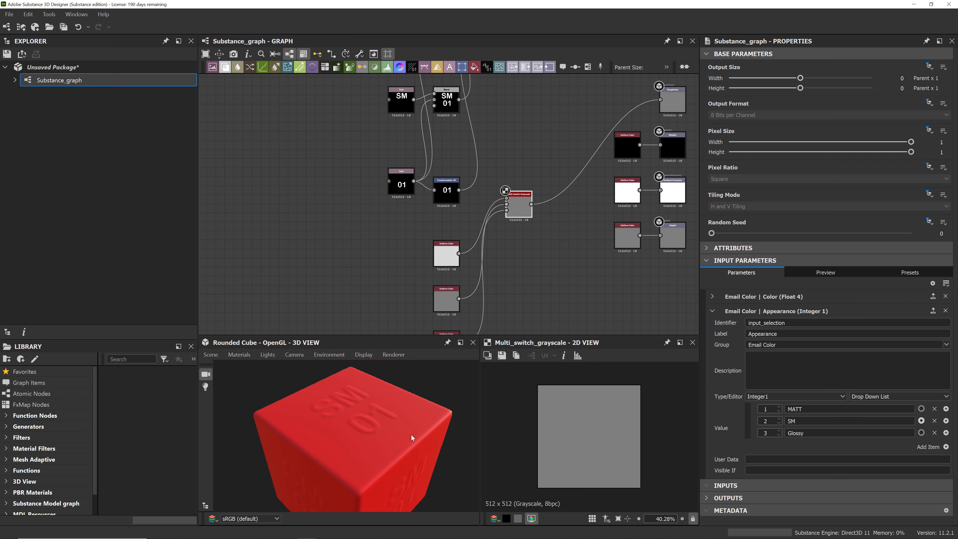
left_click_drag(422, 439, 437, 425)
Select Glossy as the Appearance default, inspect its relief on the cube up close, and set the default back to MATT
left_click(921, 433)
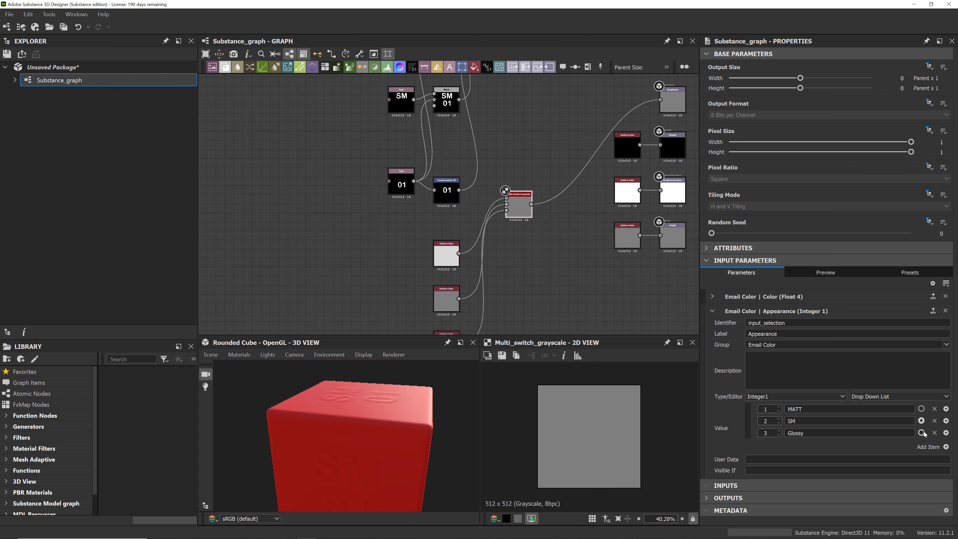
left_click_drag(396, 393, 401, 427)
middle_click_drag(582, 247, 547, 253)
scroll(547, 255, "down", 2)
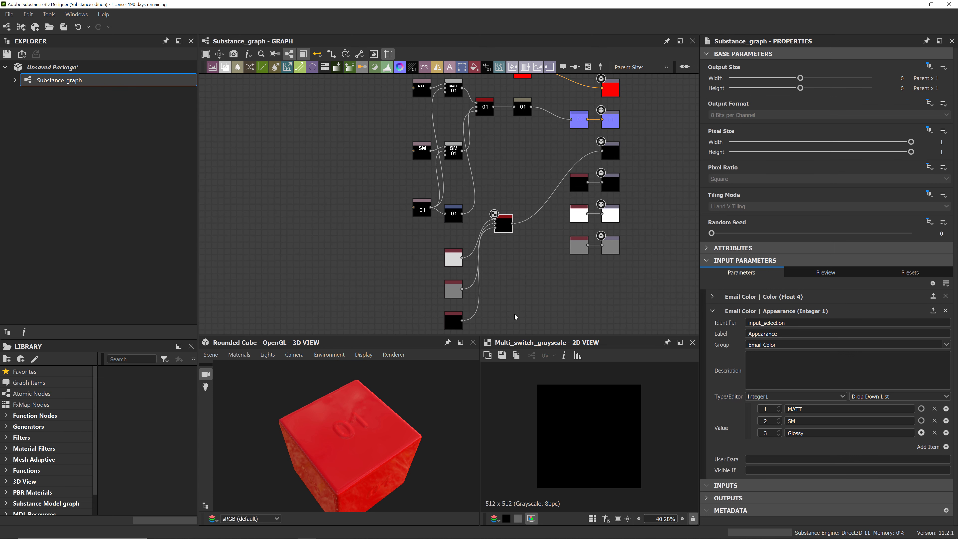
mouse_move(375, 441)
left_mouse_down()
mouse_move(281, 417)
mouse_move(354, 427)
mouse_move(426, 416)
mouse_move(410, 437)
mouse_move(362, 438)
left_mouse_up()
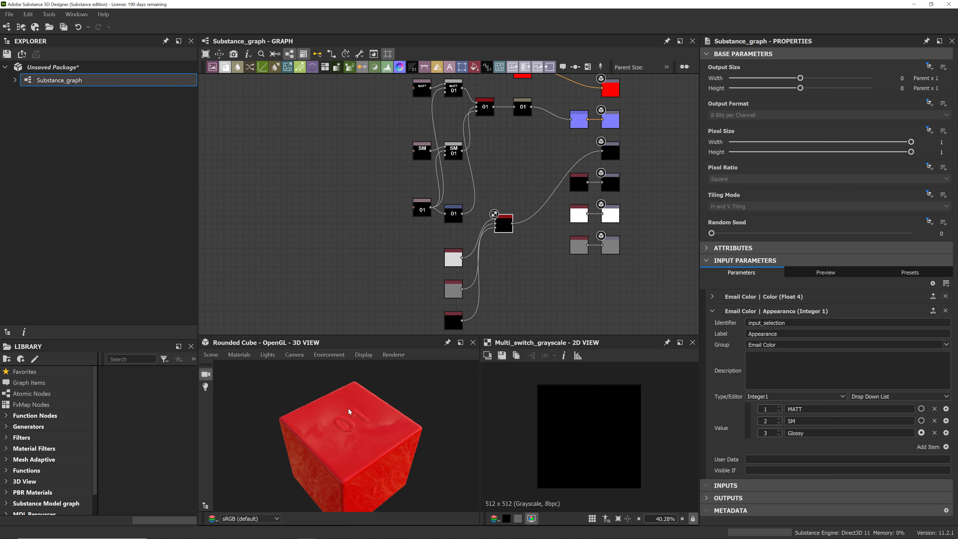
scroll(356, 422, "up", 3)
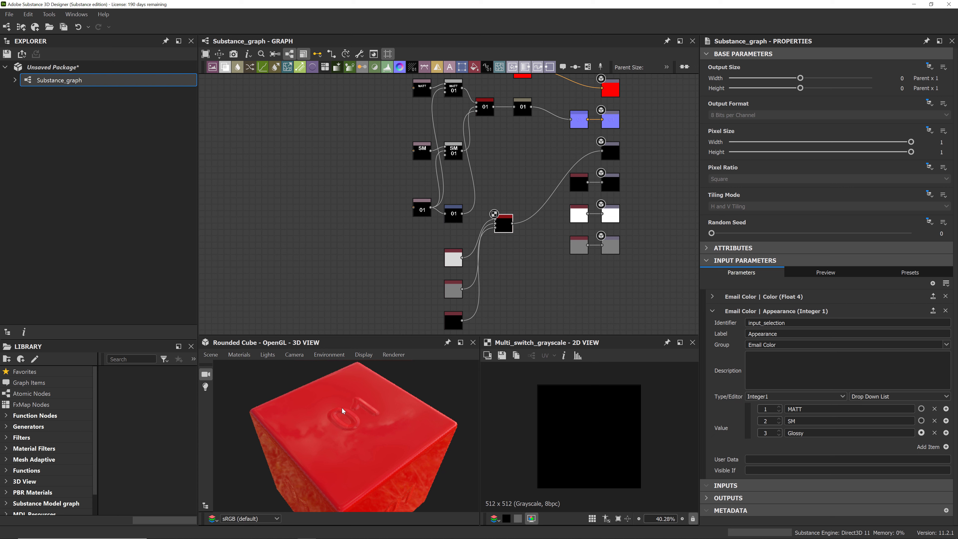
middle_click_drag(517, 202, 522, 220)
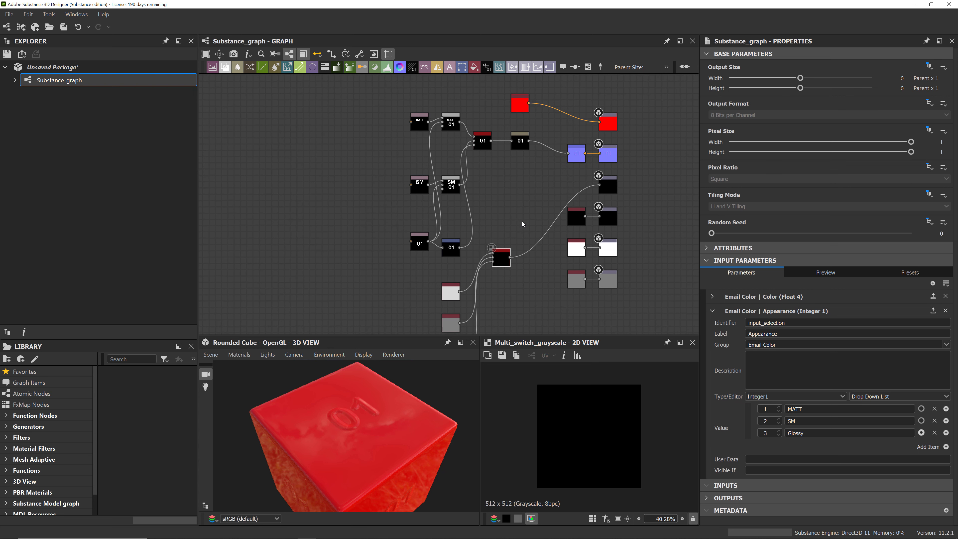
left_click(922, 409)
Branch a second Blur node from the existing Blur's output, place it beside the roughness colors, and set its intensity to 3
left_click(524, 144)
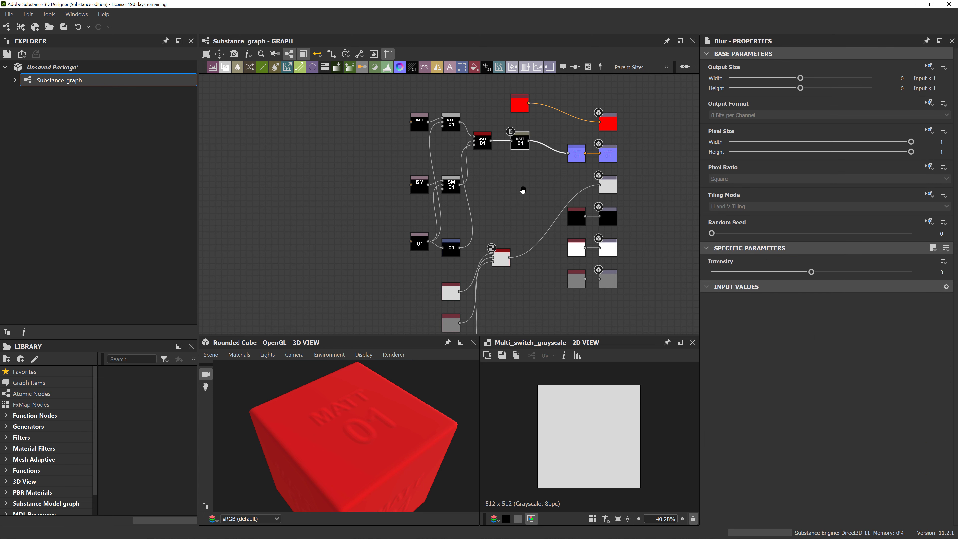
middle_click_drag(524, 189, 538, 155)
left_click_drag(542, 109, 383, 304)
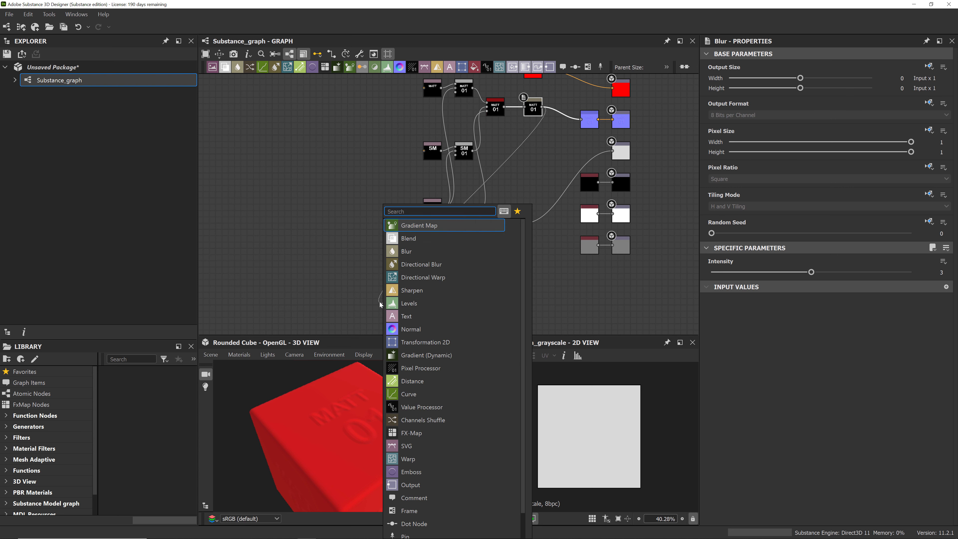
left_click(412, 251)
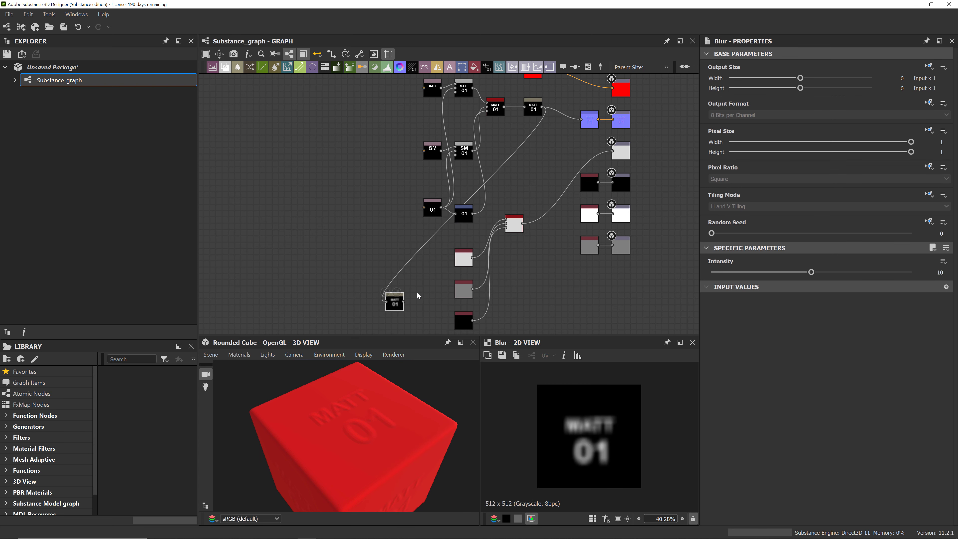
double_click(941, 272)
type("3")
key("Return")
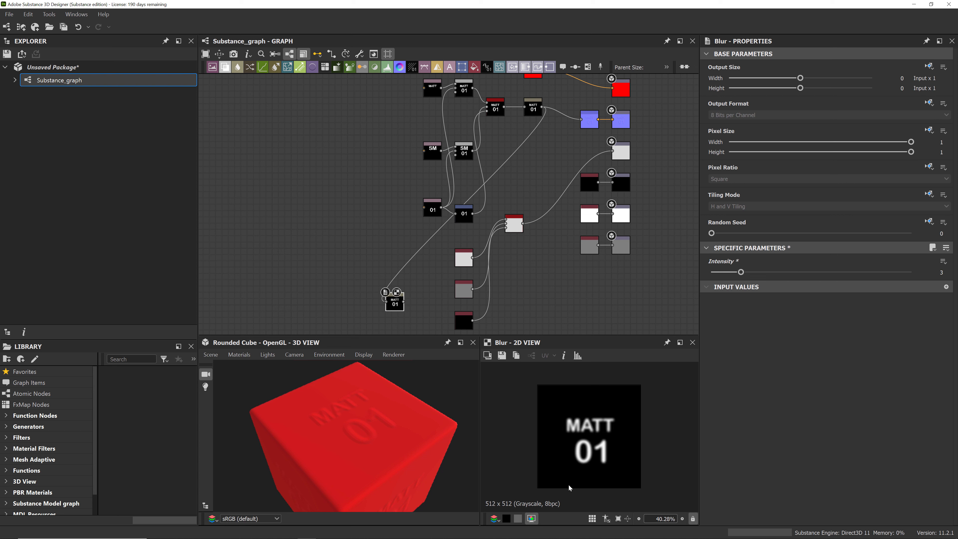
scroll(617, 444, "up", 3)
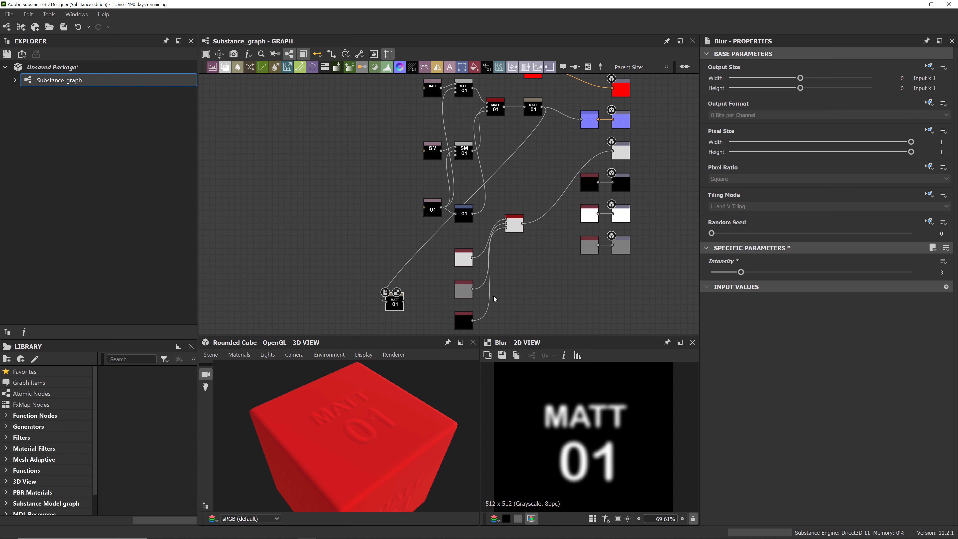
Add a Blend node fed by the new Blur and the original Blur, and set its blending mode to Subtract
middle_click_drag(525, 302, 548, 293)
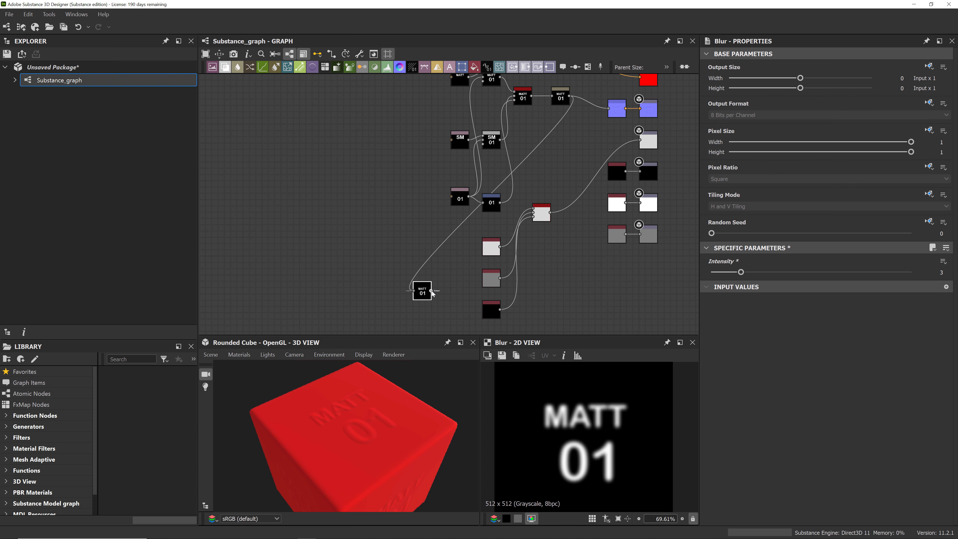
left_click_drag(432, 291, 448, 293)
left_click(485, 239)
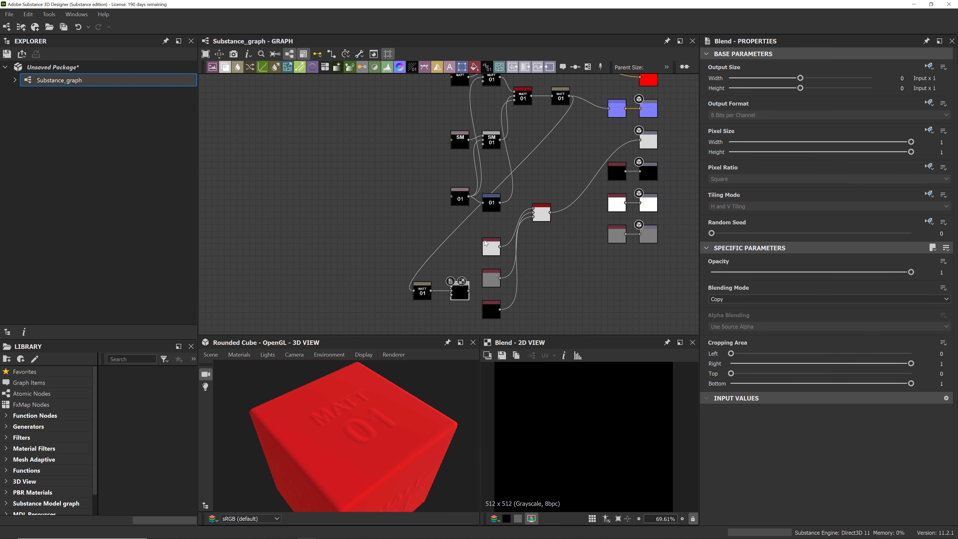
middle_click_drag(590, 257, 583, 268)
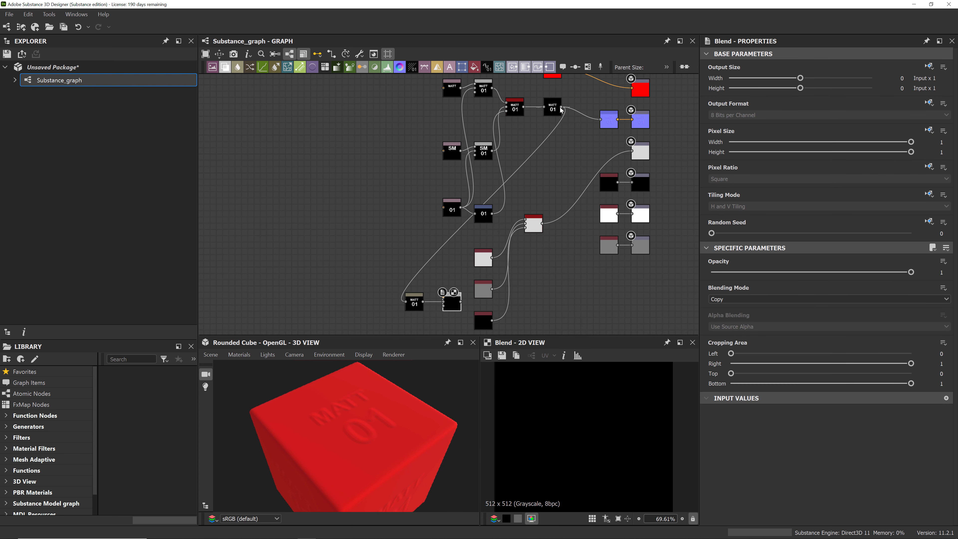
left_click_drag(562, 108, 447, 301)
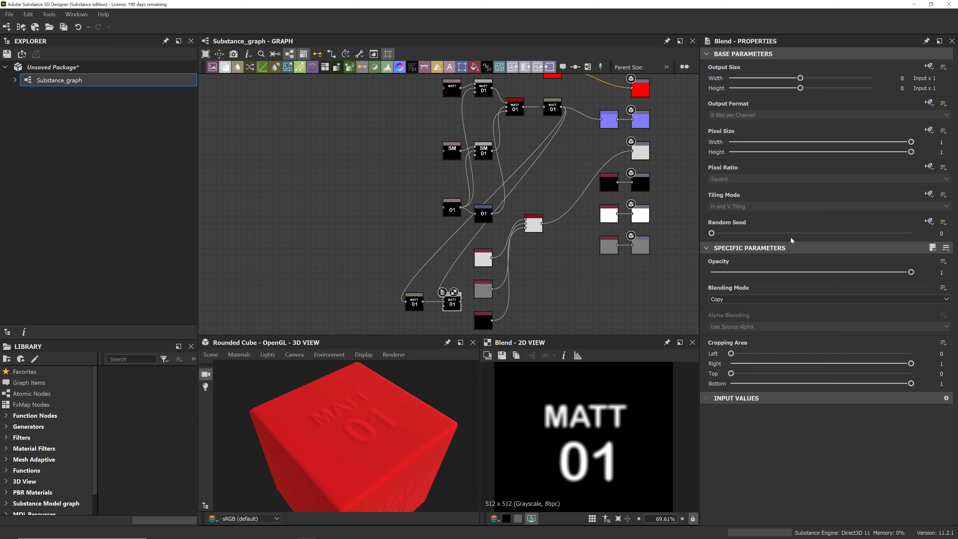
left_click(732, 300)
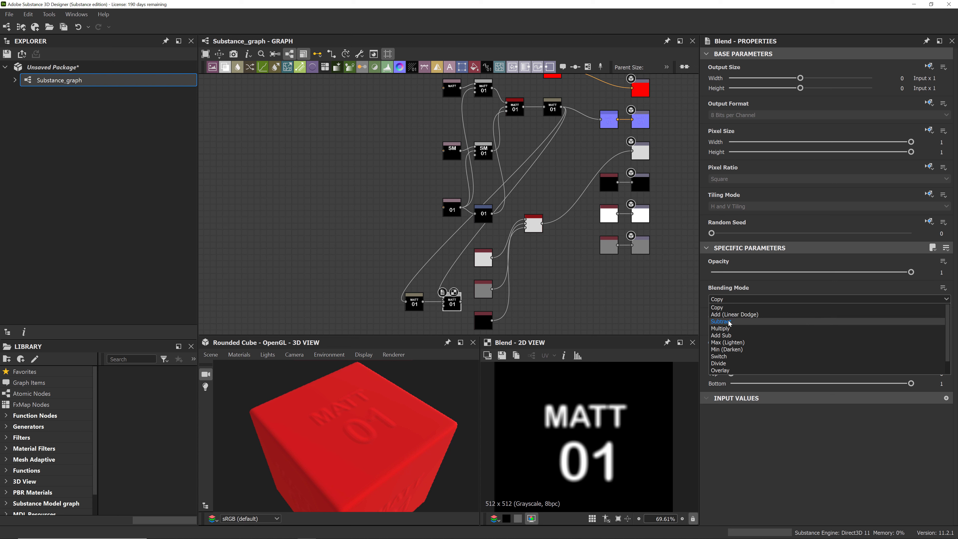
left_click(721, 321)
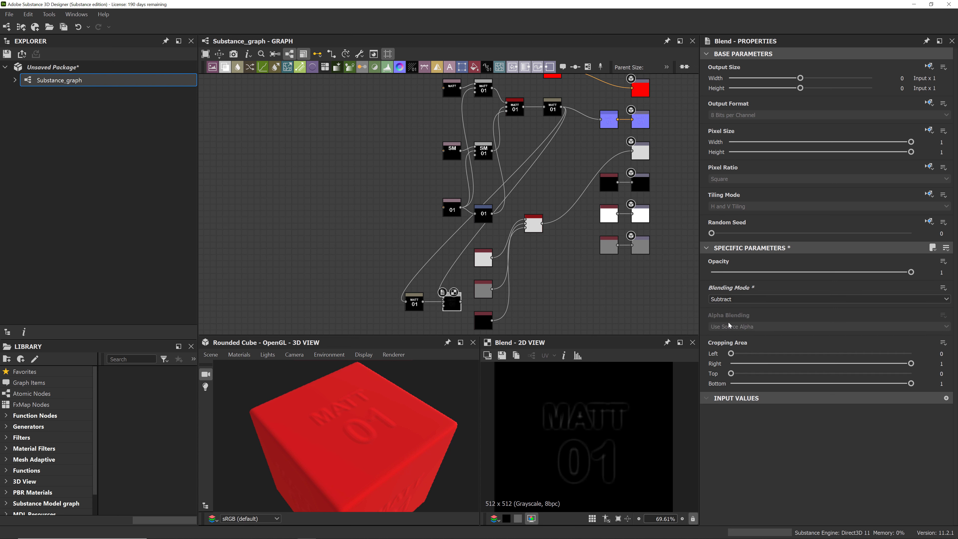
scroll(634, 443, "down", 2)
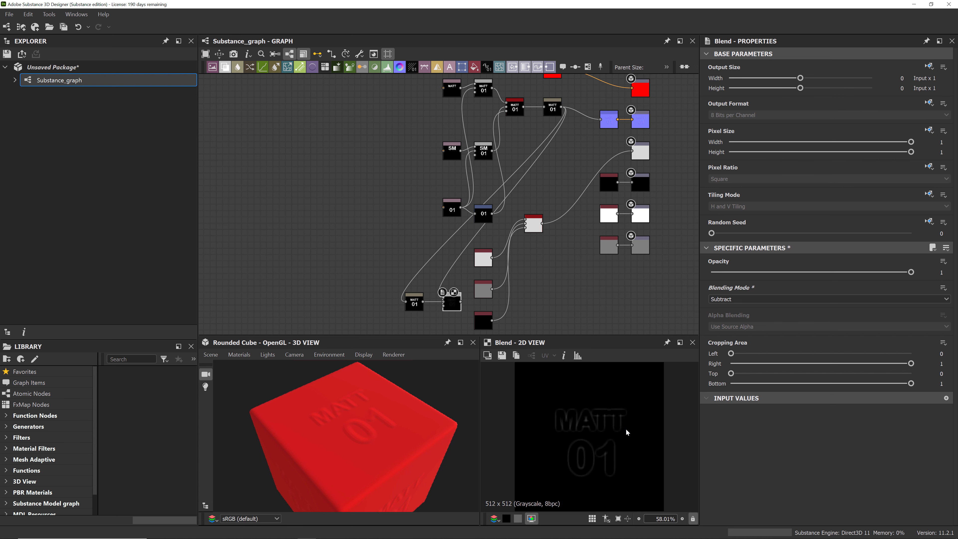
Move the new Blur and Blend nodes away from the roughness colors and connect an Invert Grayscale node to the Blend's output
middle_click_drag(560, 296, 550, 277)
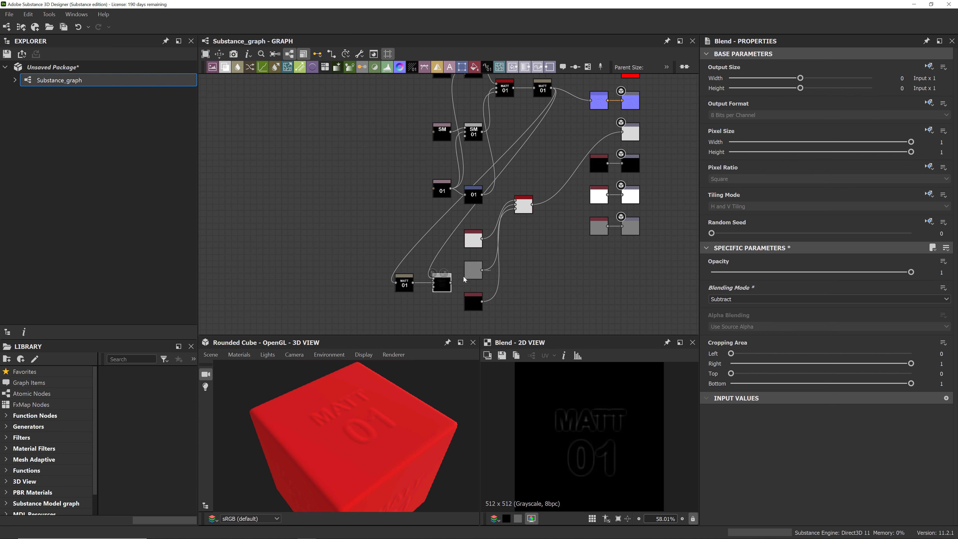
left_click_drag(386, 252, 402, 279)
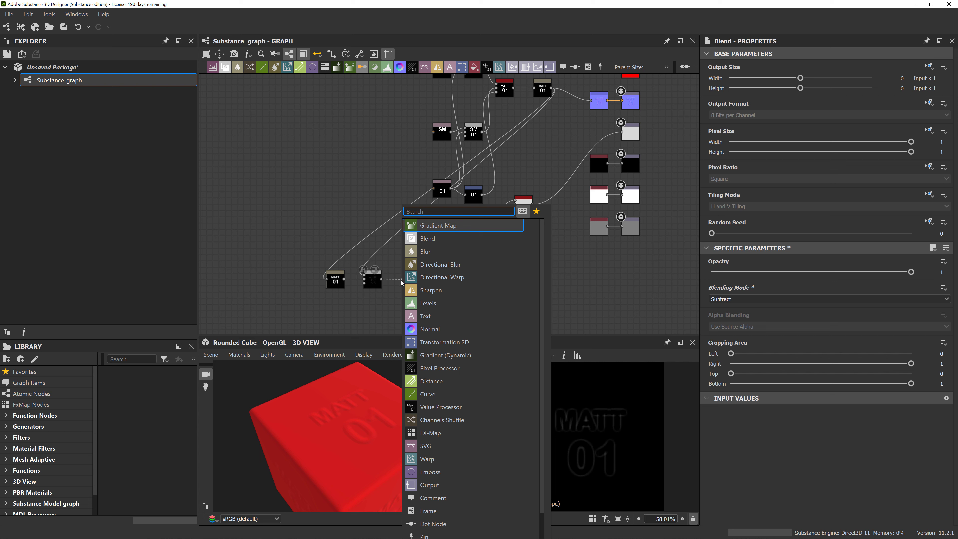
type("in")
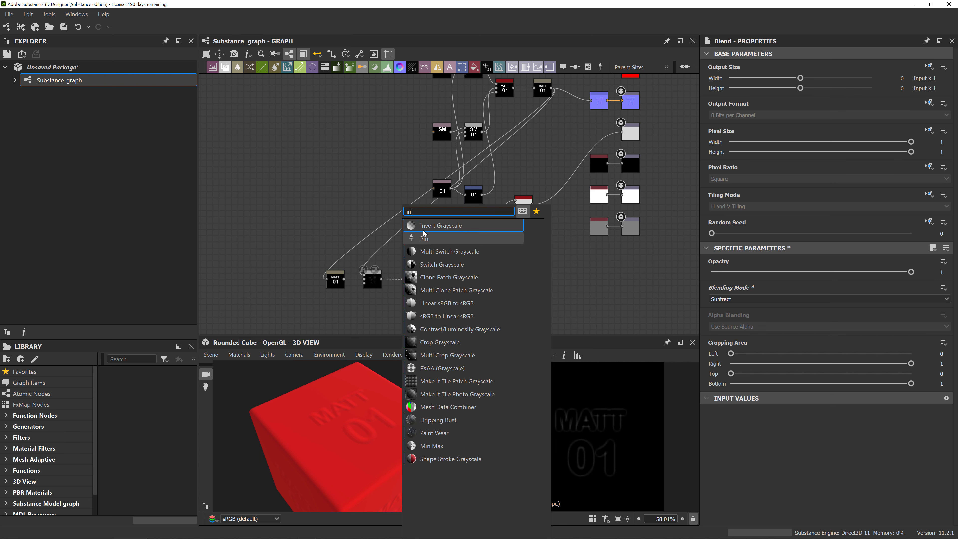
left_click(433, 225)
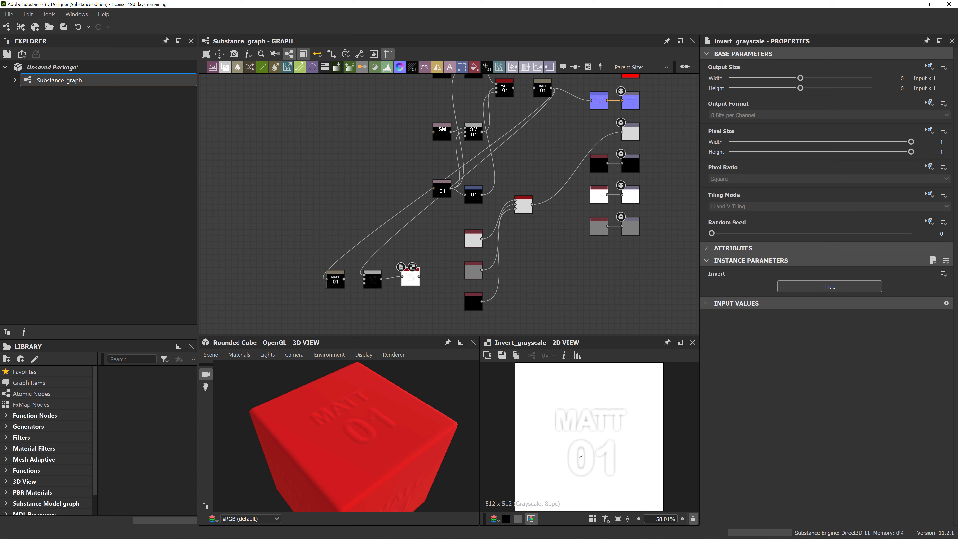
mouse_move(419, 276)
left_mouse_down()
mouse_move(462, 249)
mouse_move(429, 272)
left_mouse_up()
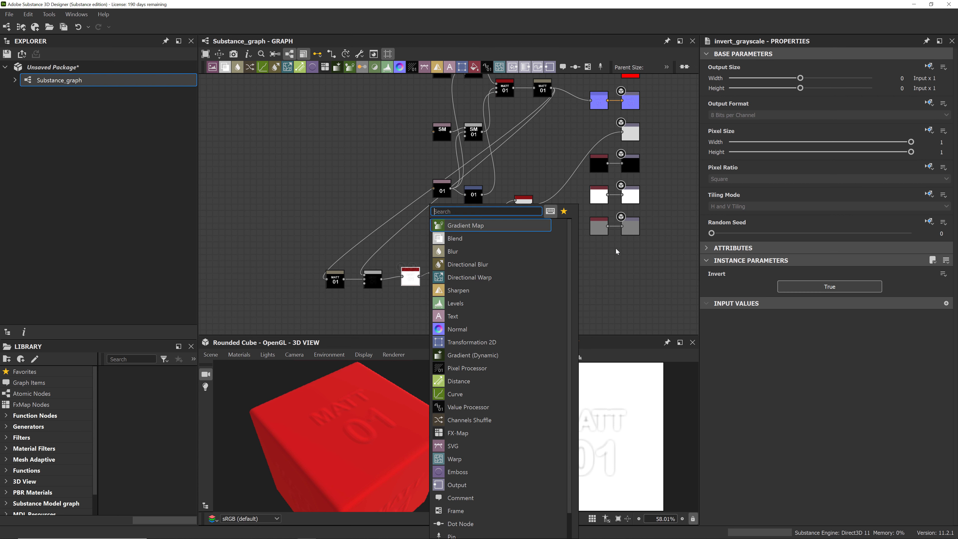
left_click(626, 260)
scroll(627, 259, "up", 3)
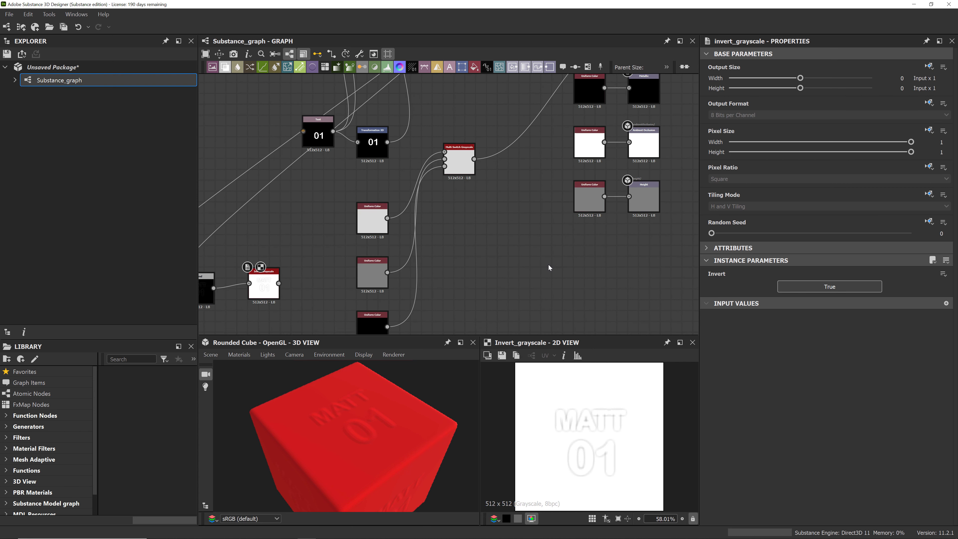
Connect the Invert Grayscale output to the Ambient Occlusion output node and delete the white Uniform Color node that fed it
left_click_drag(280, 283, 629, 142)
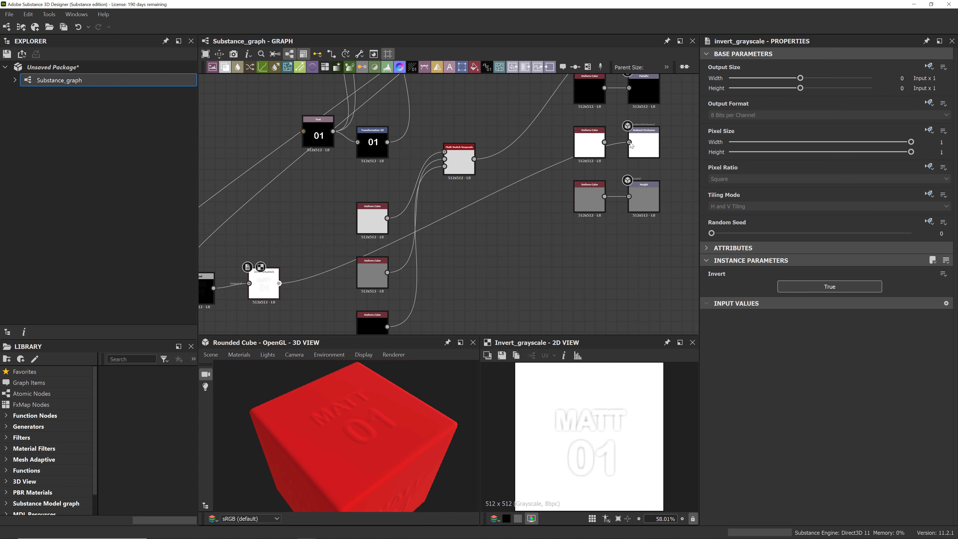
left_click(592, 140)
key("Delete")
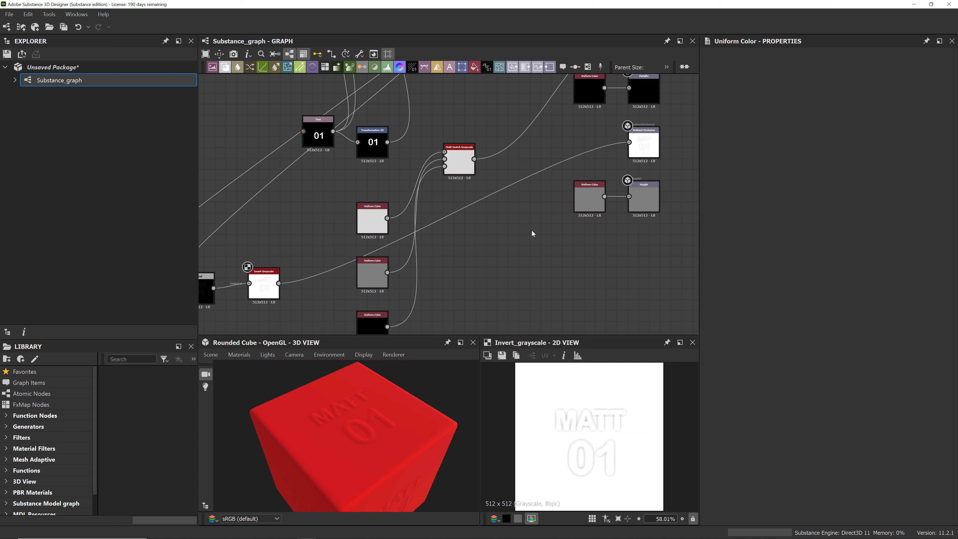
mouse_move(361, 488)
left_mouse_down()
mouse_move(379, 436)
mouse_move(409, 446)
mouse_move(396, 467)
mouse_move(443, 409)
left_mouse_up()
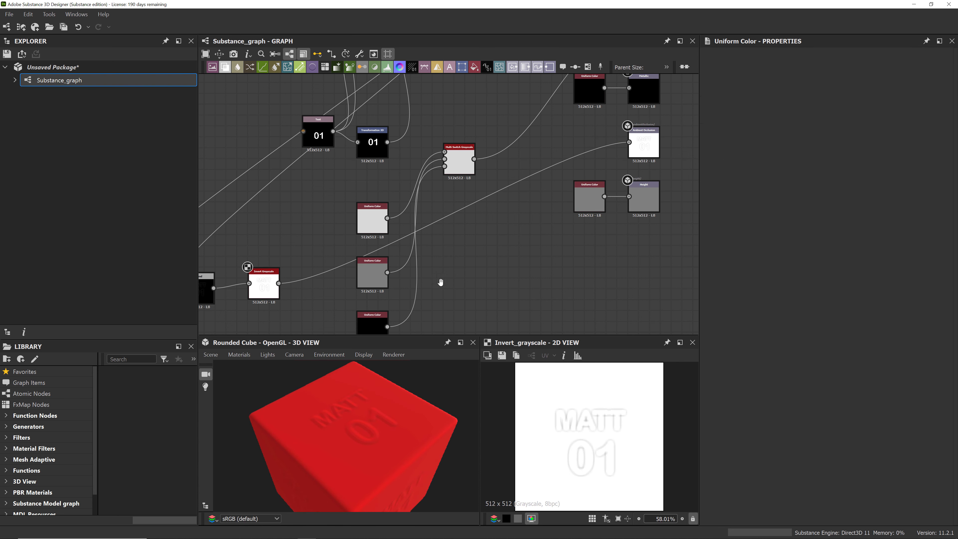
Try the edge-shading Blur at intensity 6, inspect the label shading on the cube, and set the intensity back to 3
middle_click_drag(441, 282, 525, 253)
middle_click_drag(364, 306, 440, 289)
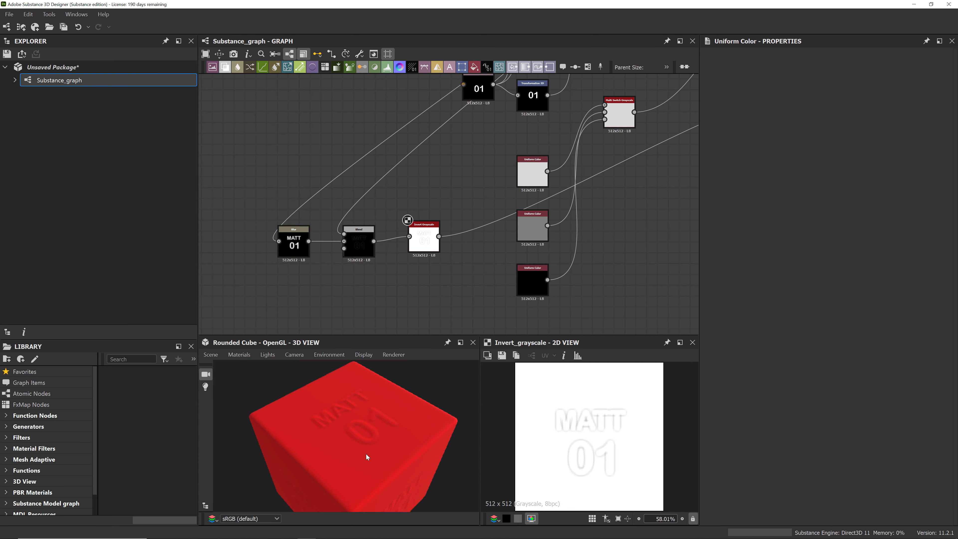
left_click(294, 243)
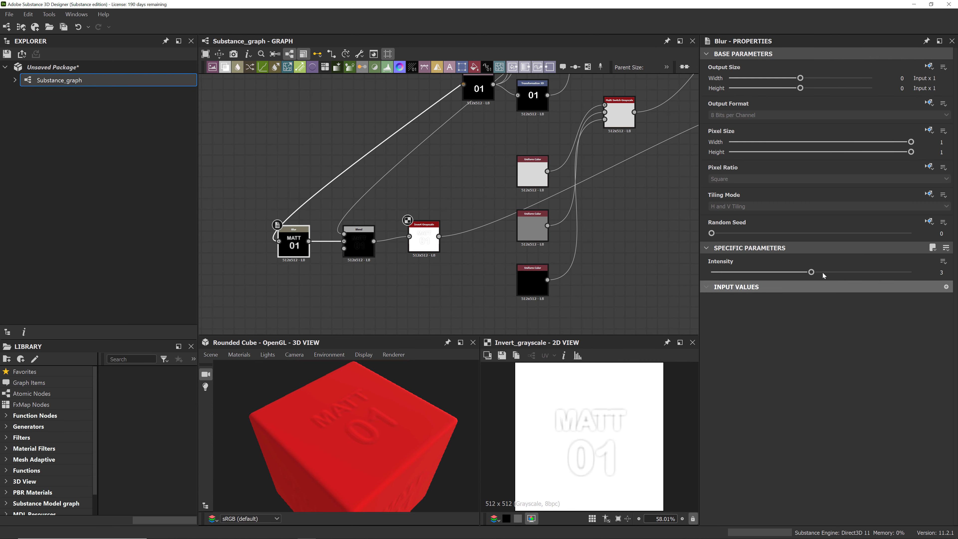
left_click_drag(811, 273, 926, 273)
left_click_drag(381, 368, 380, 426)
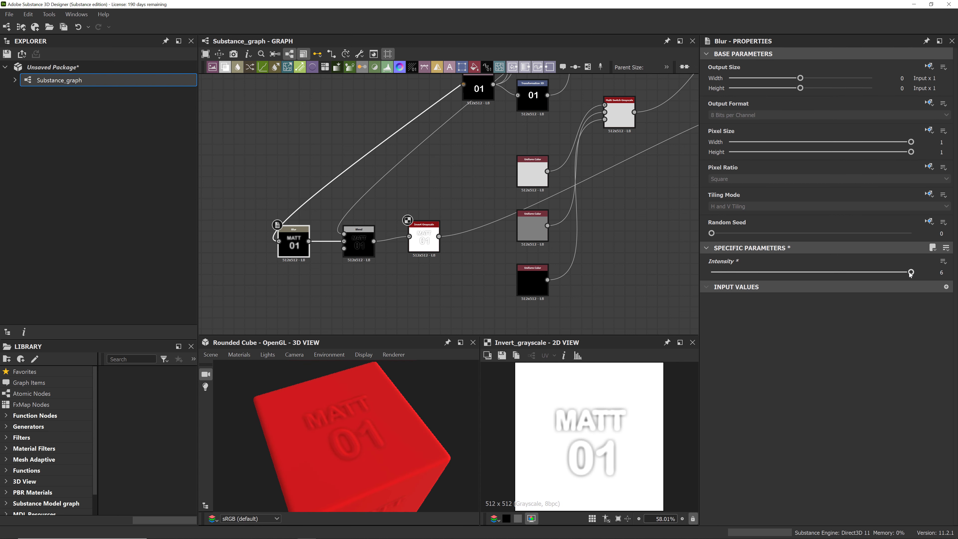
left_click_drag(911, 272, 859, 272)
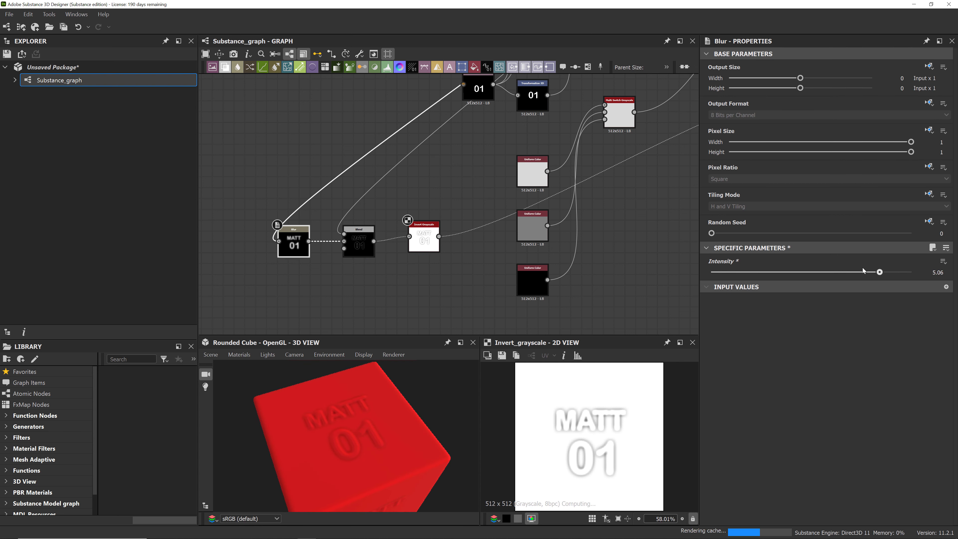
left_click(931, 272)
type("3")
key("Return")
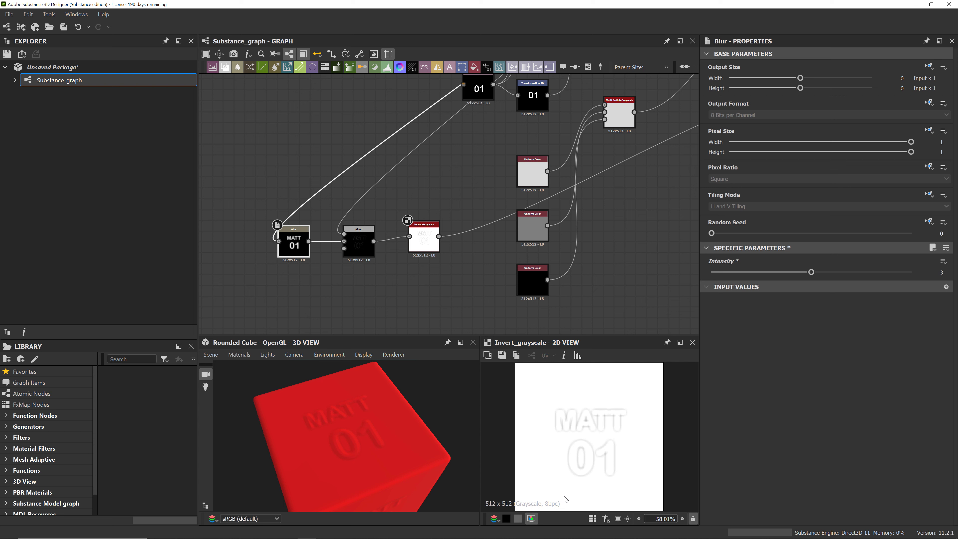
left_click_drag(371, 445, 410, 444)
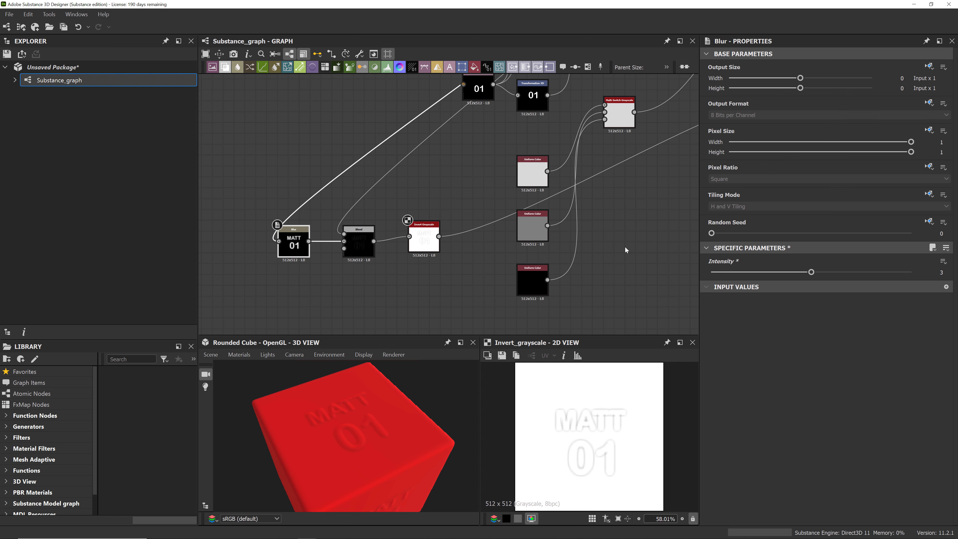
Review the graph's exposed Color and Appearance input parameters
middle_click_drag(625, 247, 612, 265)
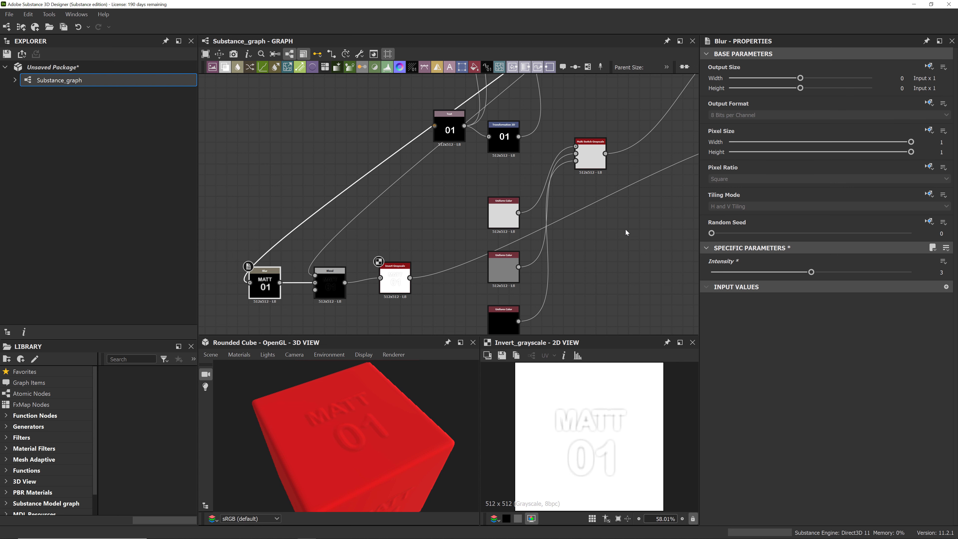
middle_click_drag(625, 230, 602, 264)
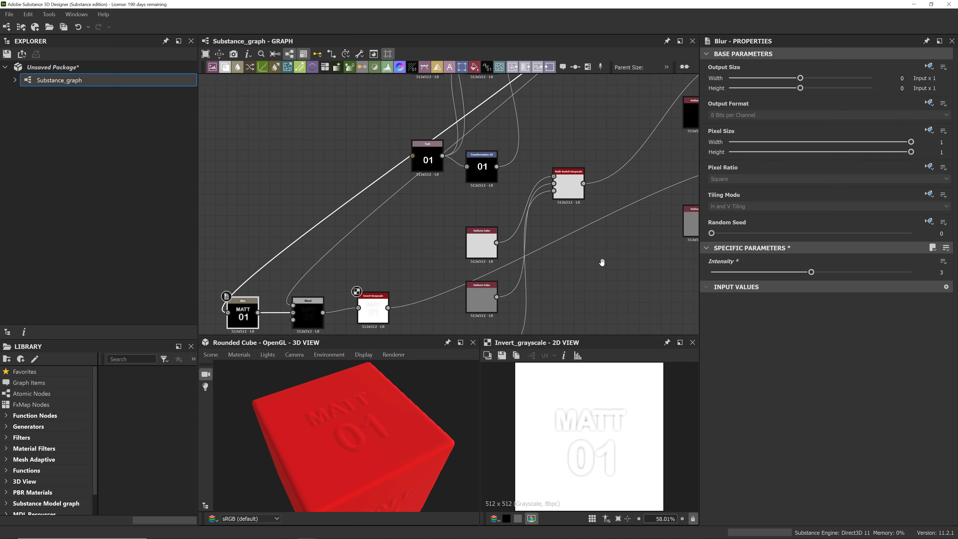
left_click(81, 85)
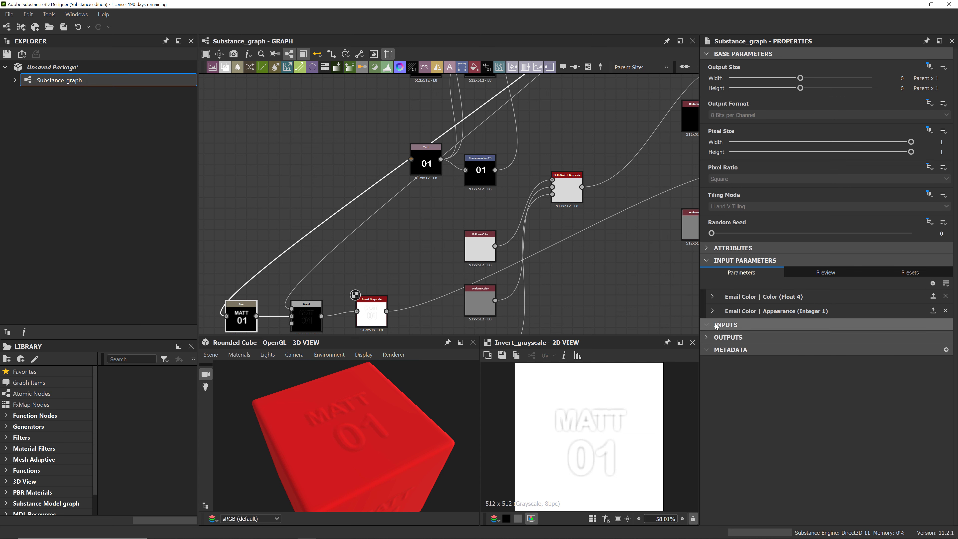
left_click(712, 311)
left_click(713, 311)
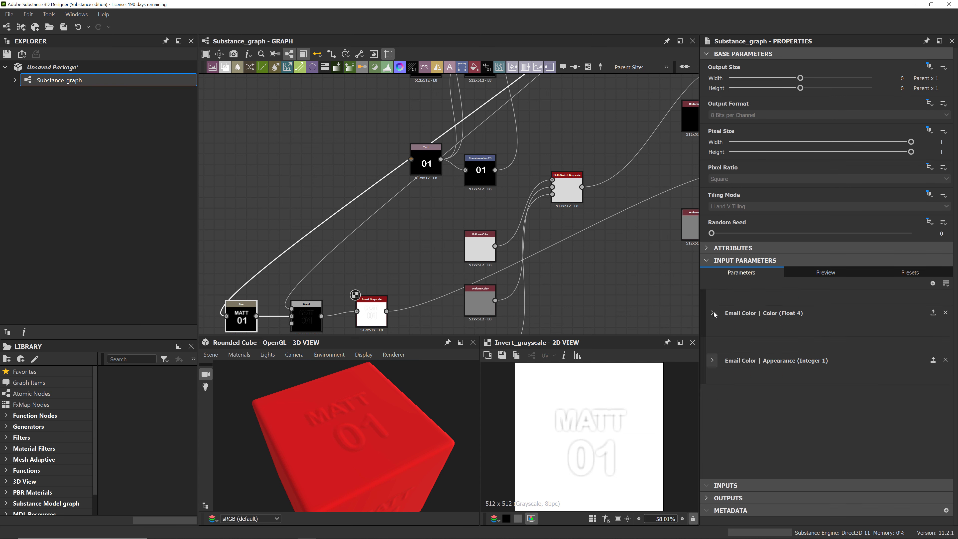
left_click(712, 296)
left_click(713, 296)
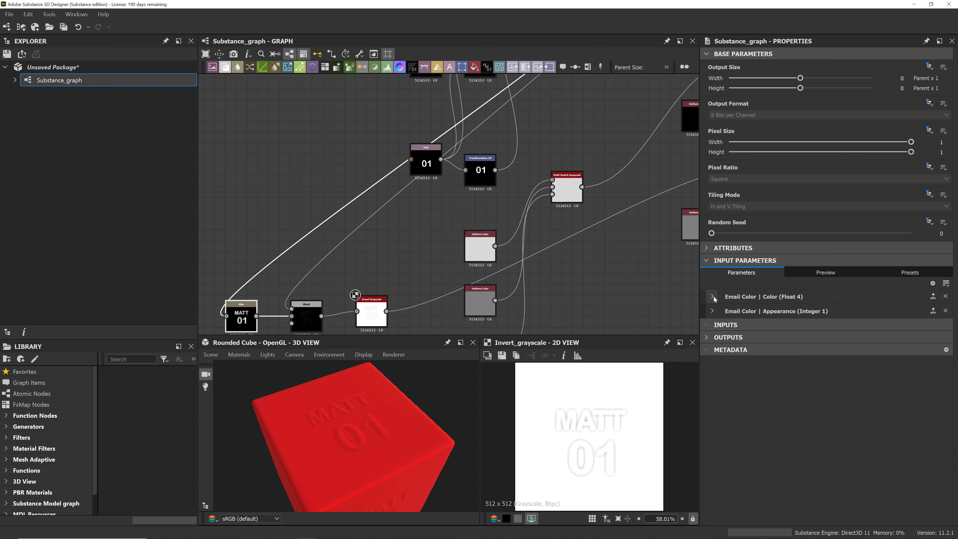
Move the 01 Text node out beside the SM Text node, clear of the neighboring node chain
scroll(608, 254, "down", 2)
middle_click_drag(569, 149, 623, 258)
middle_click_drag(534, 296, 479, 196)
left_click_drag(486, 201, 456, 179)
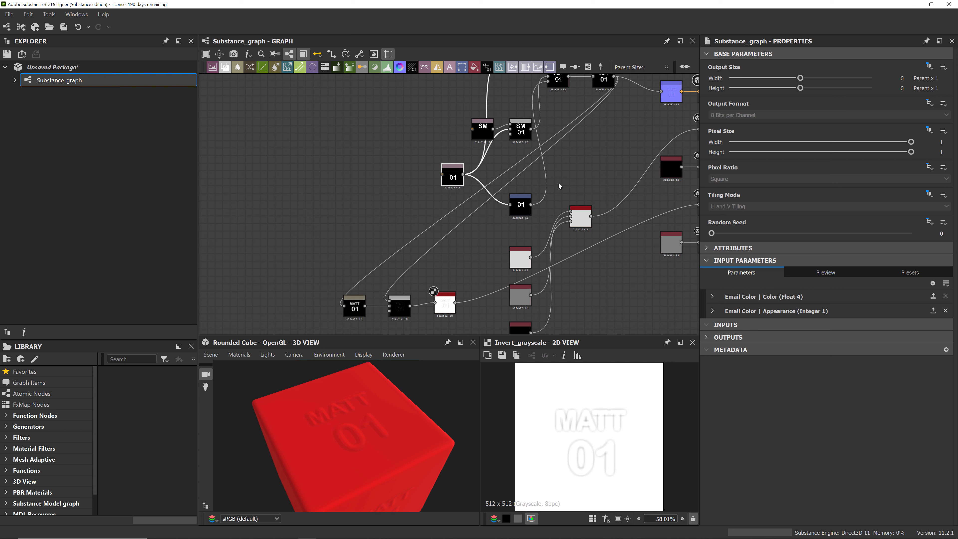
middle_click_drag(557, 165, 565, 192)
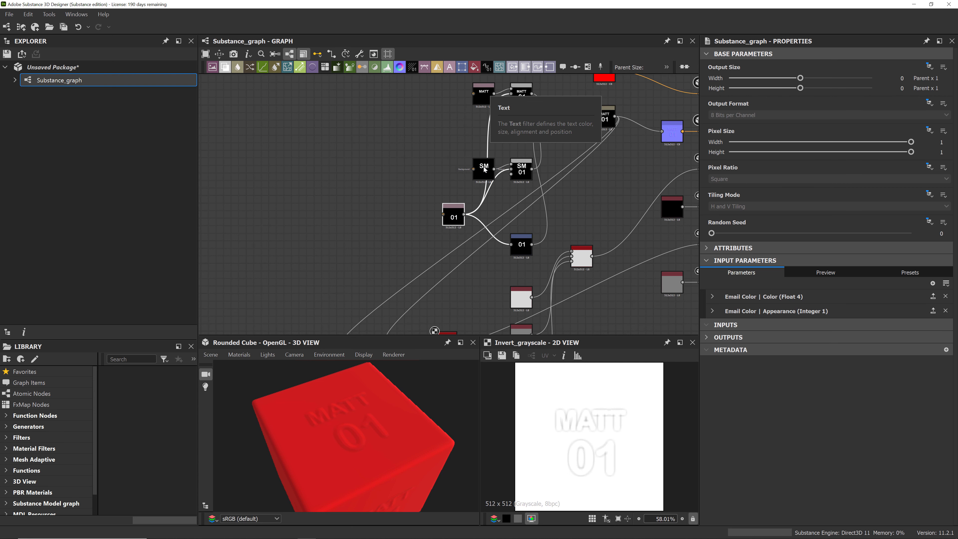
middle_click_drag(452, 219, 453, 197)
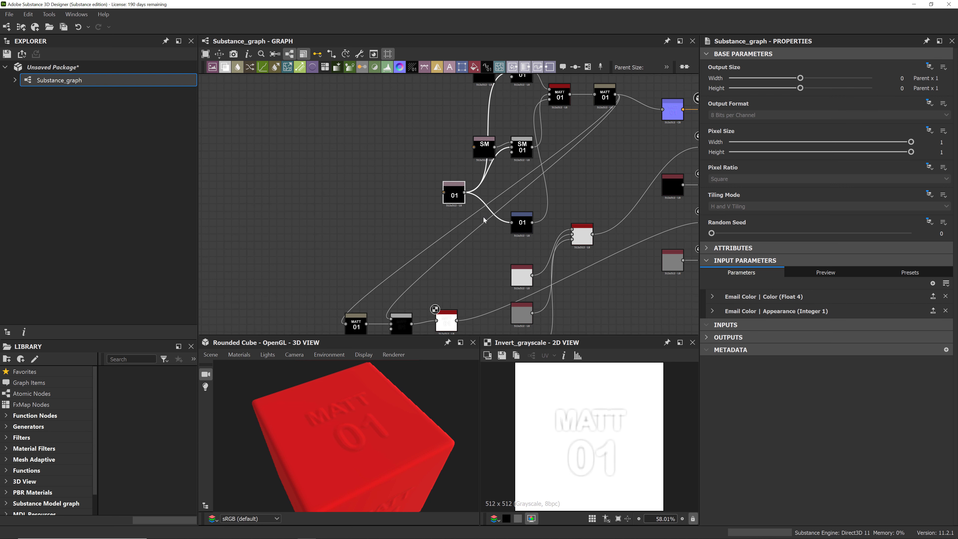
Expose the 01 Text node's Text parameter with the label Number in the Email Color group
left_click(454, 196)
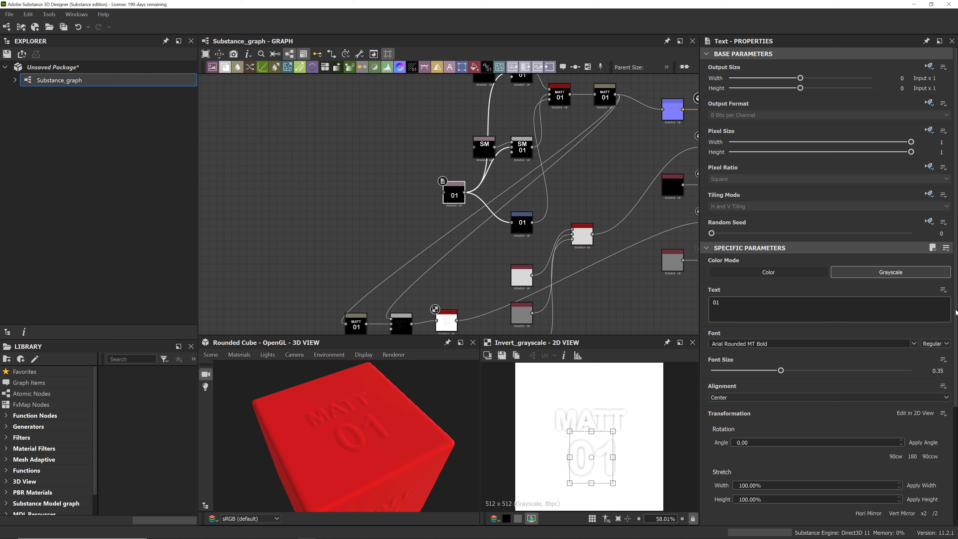
left_click(943, 289)
left_click(902, 306)
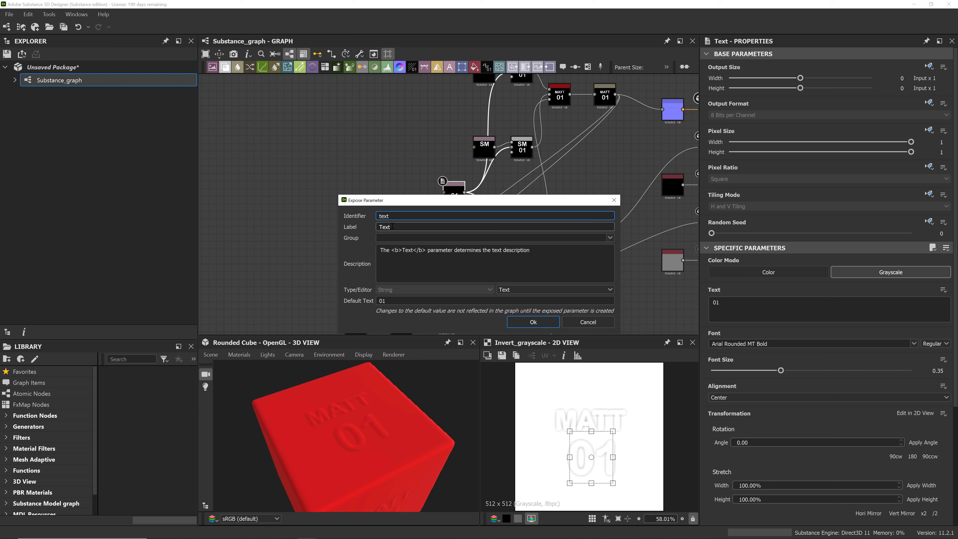
key("Tab")
type("Numbe")
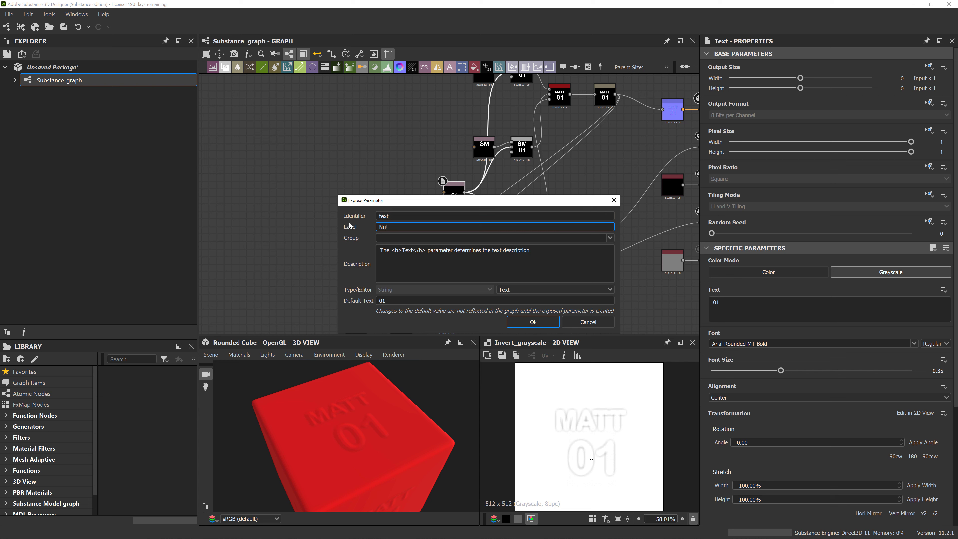
left_click(404, 237)
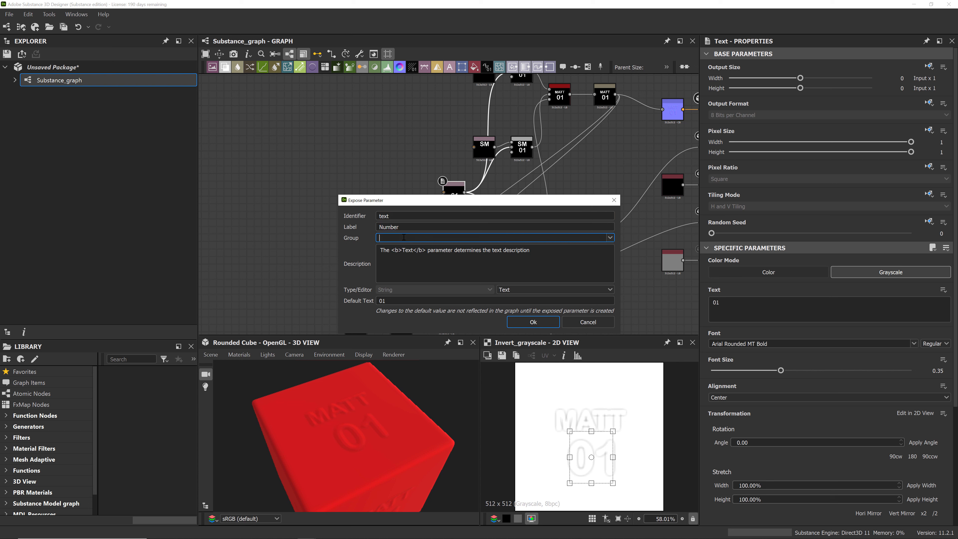
type("Email Color")
left_click(533, 322)
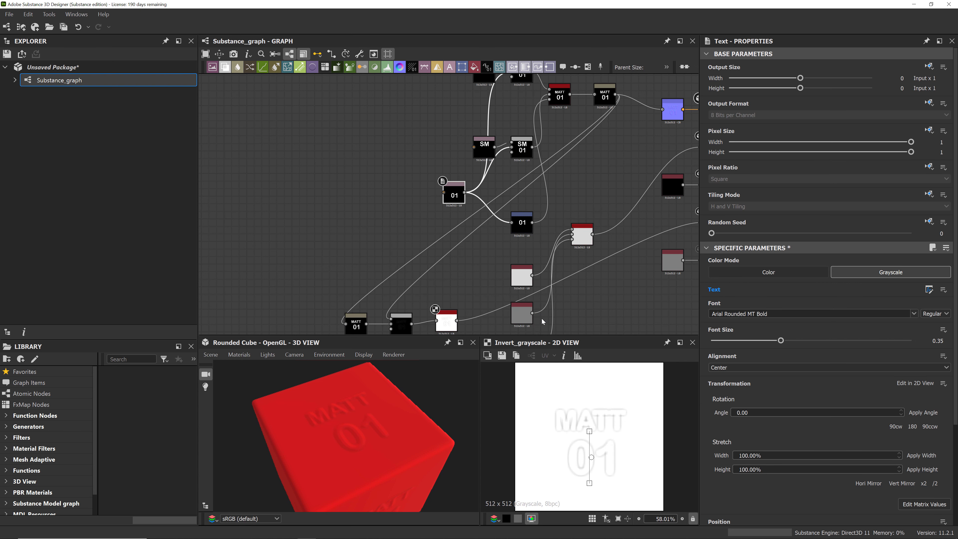
Test the graph's Number parameter with default text 02, and set the default back to 01
left_click(74, 81)
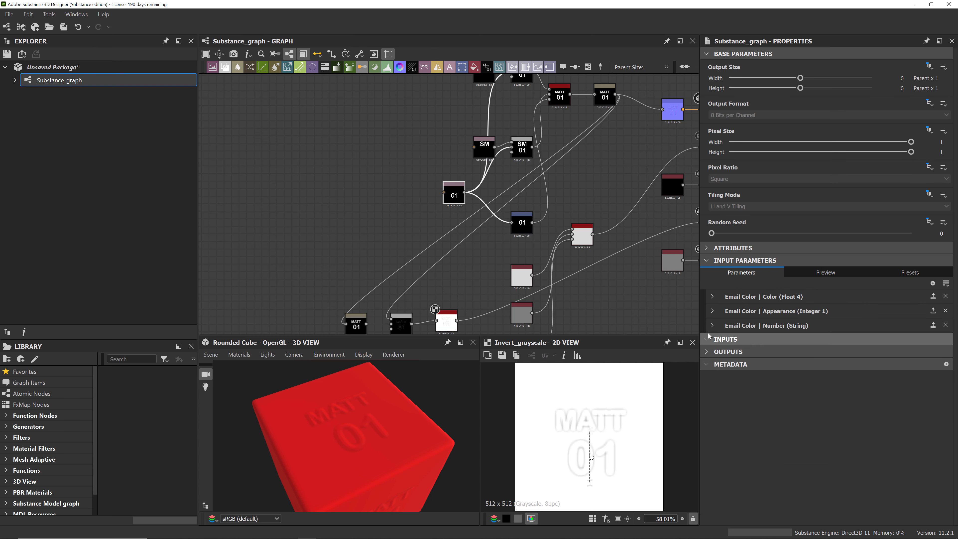
left_click(712, 325)
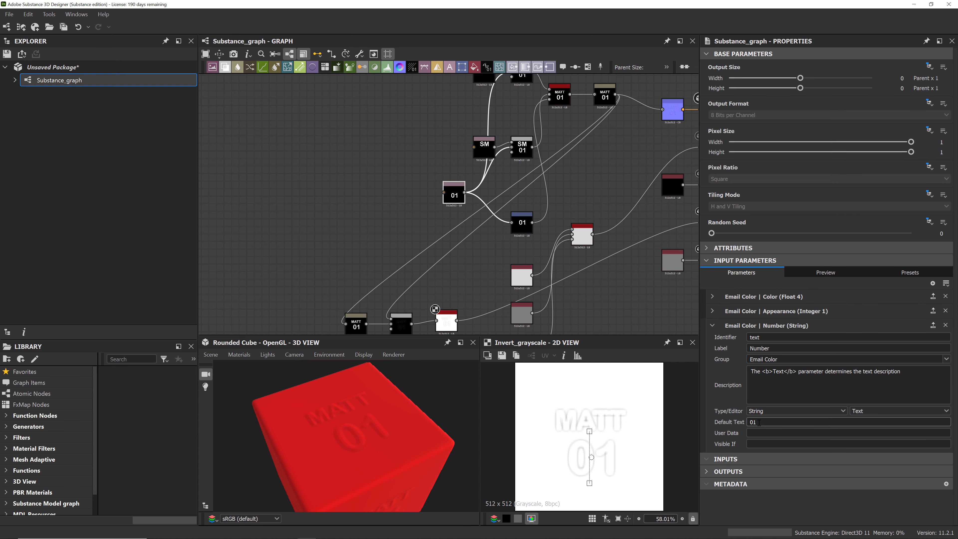
left_click_drag(753, 421, 763, 422)
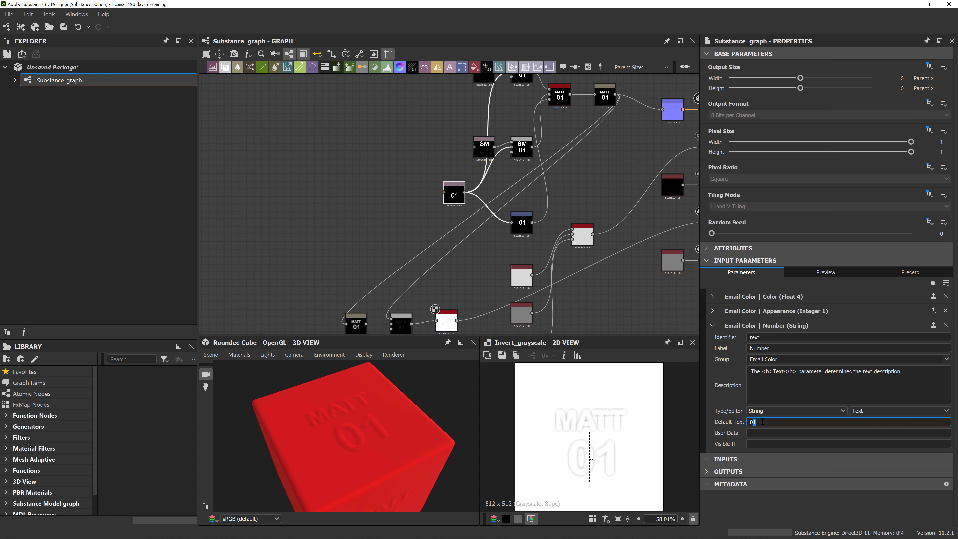
type("2")
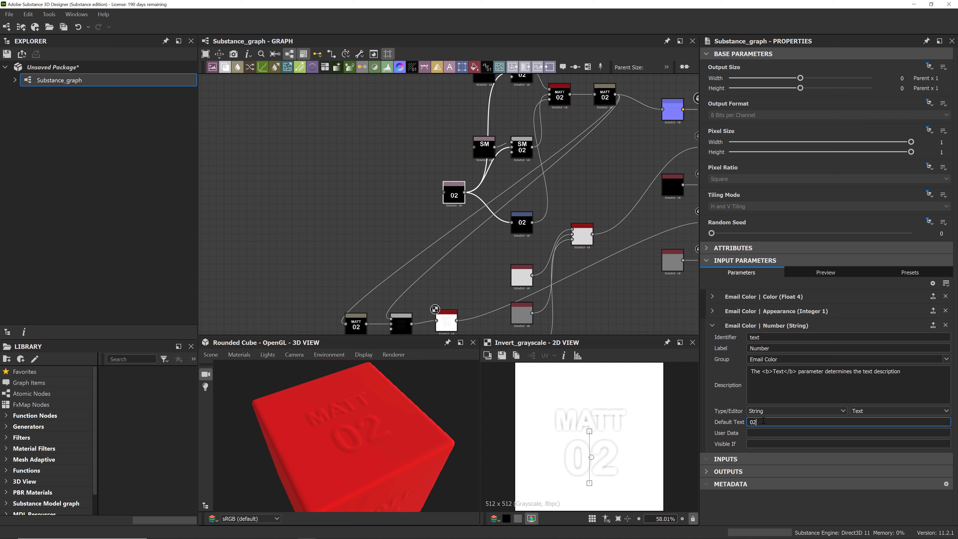
left_click_drag(753, 421, 755, 422)
type("1")
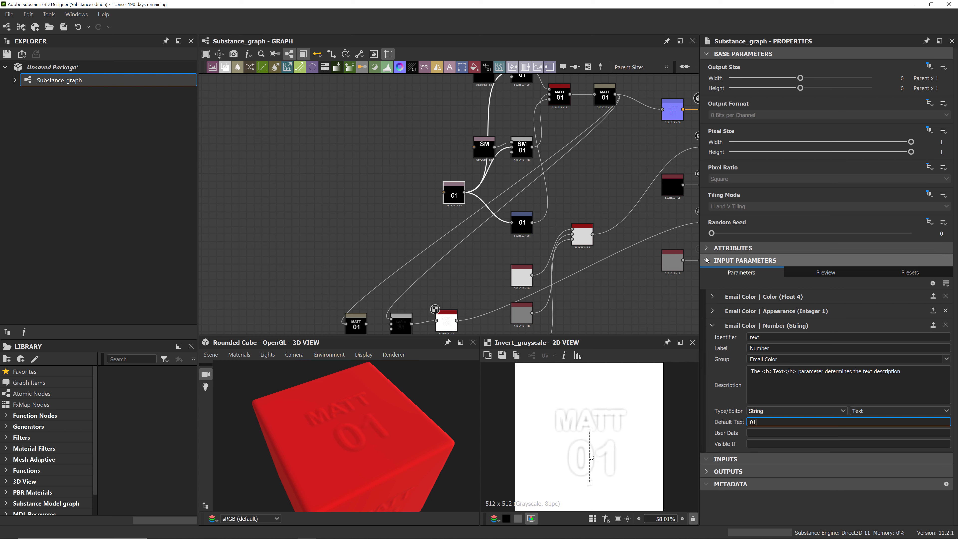
left_click(707, 260)
left_click(708, 260)
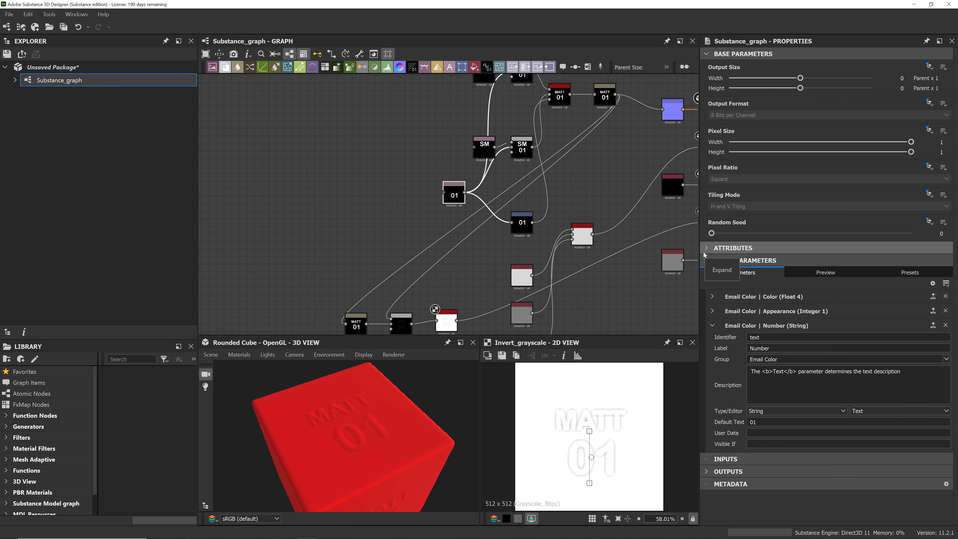
Consult the Revell_Color_Sheet.jpg color chart in Photos and set the label of a new graph preset to Yellow
left_click(920, 273)
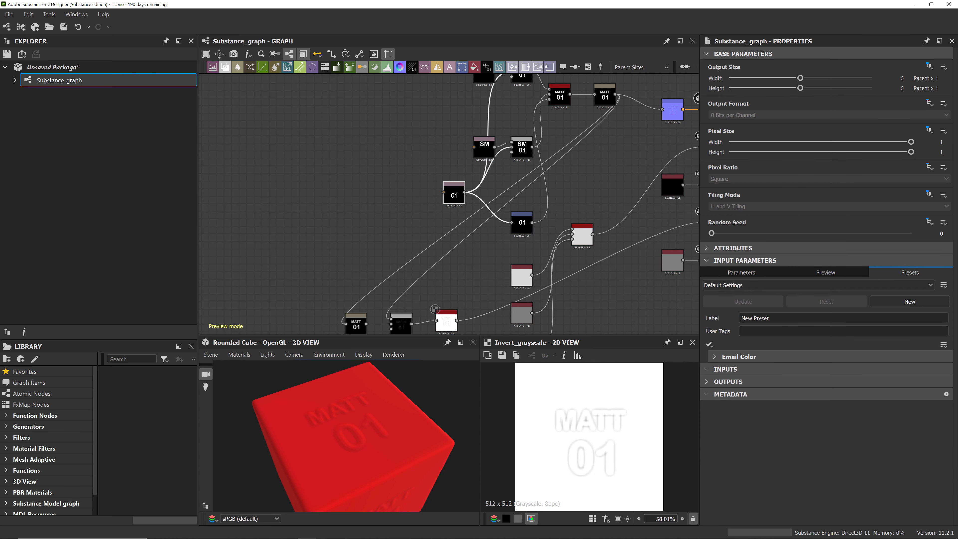
left_click(250, 532)
left_click_drag(499, 181, 368, 91)
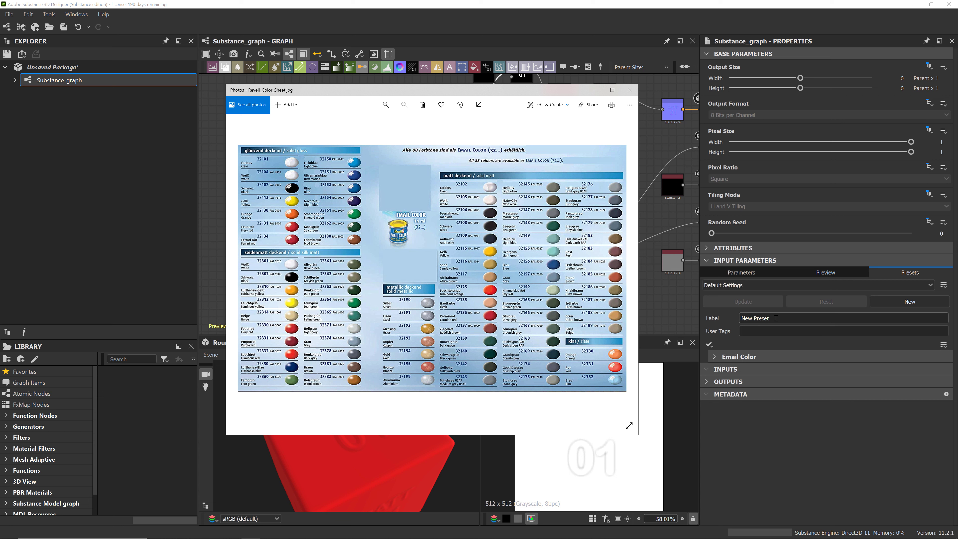
left_click_drag(779, 318, 724, 320)
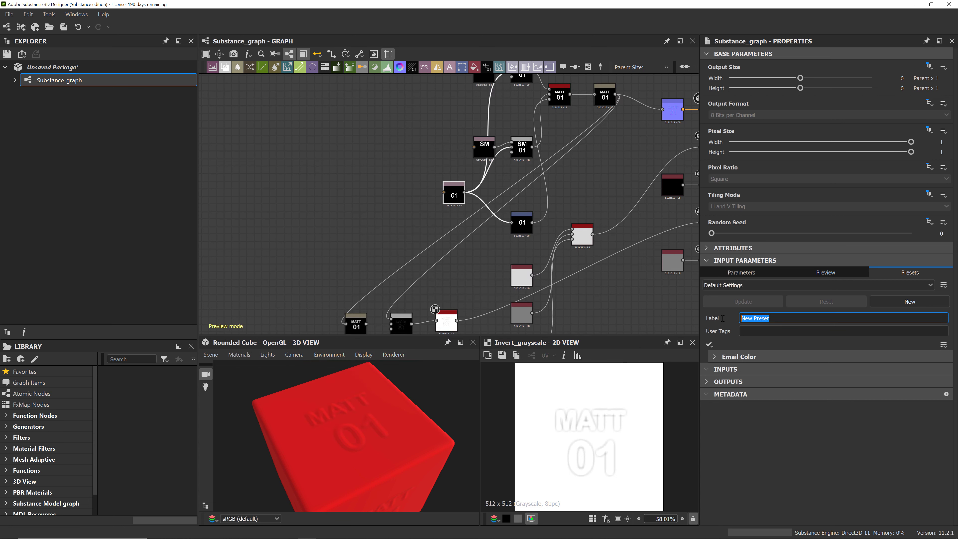
type("Yellow")
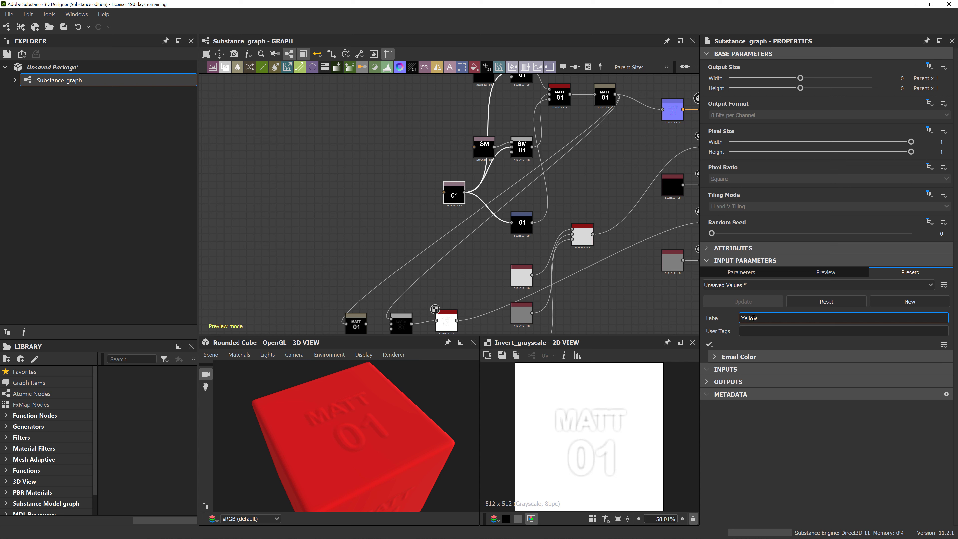
Expand the preset's Email Color parameters and consult the Revell_Color_Sheet.jpg chart in Photos for matt Yellow's RAL code
left_click(715, 357)
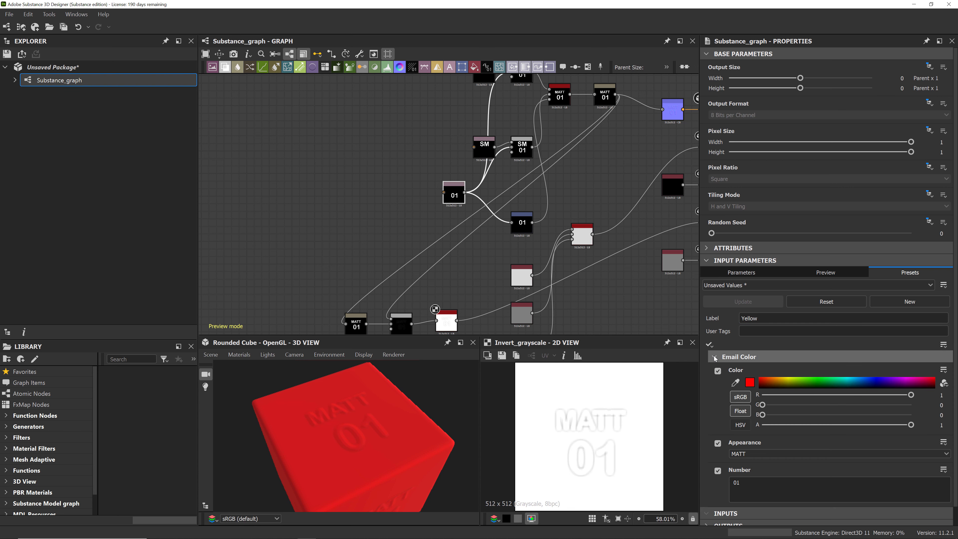
scroll(712, 385, "down", 1)
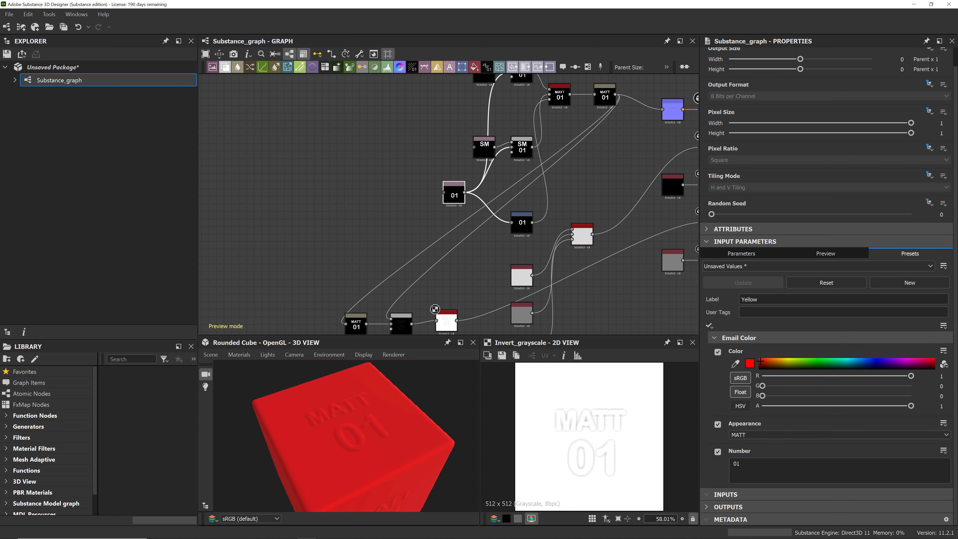
mouse_move(753, 365)
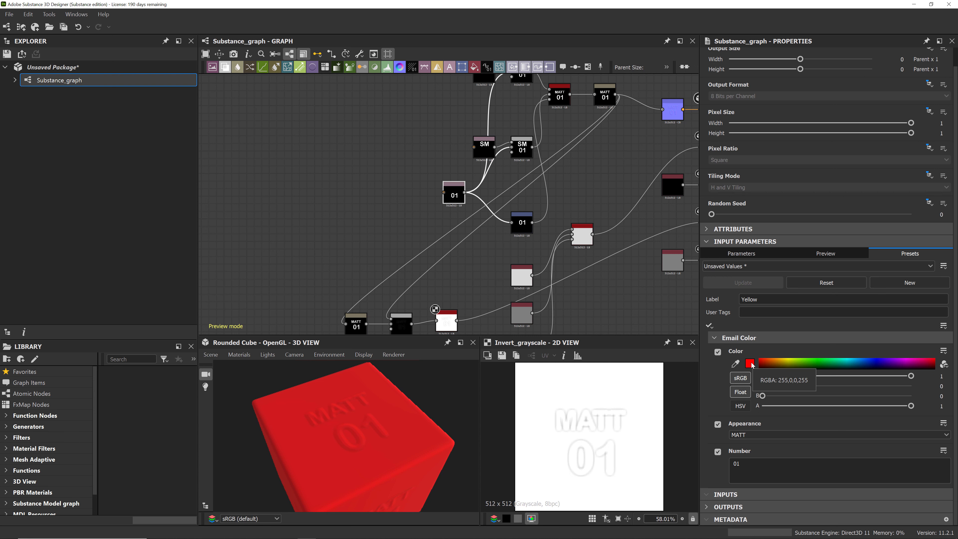
mouse_move(178, 533)
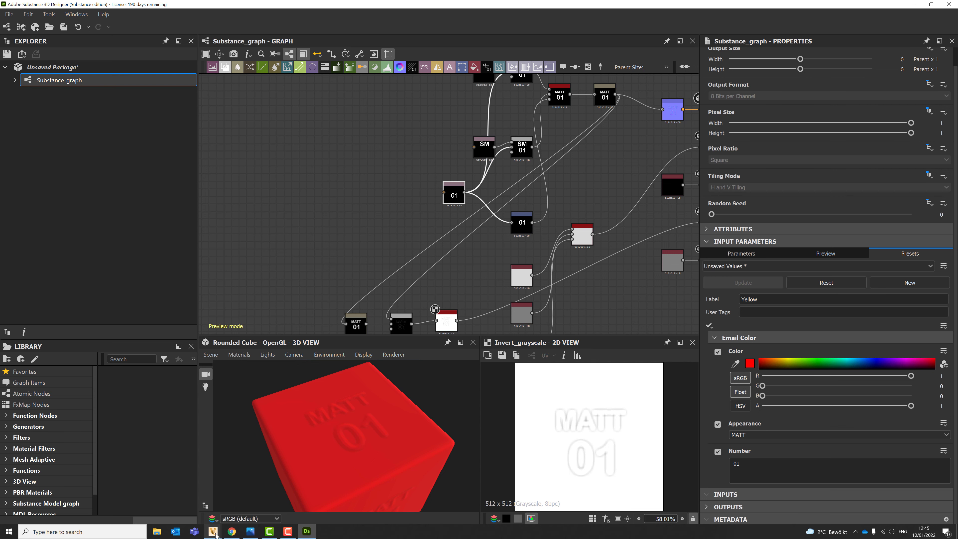
left_click(251, 532)
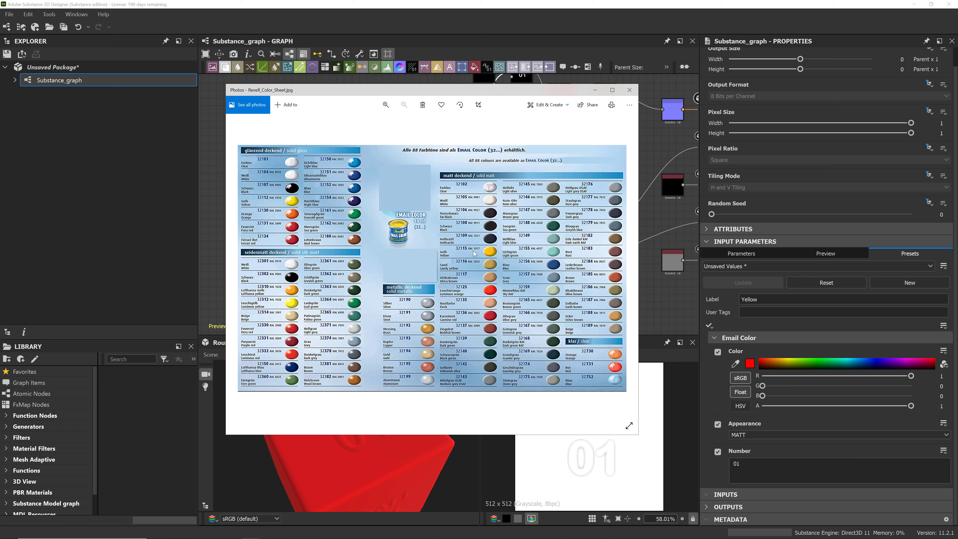
mouse_move(269, 533)
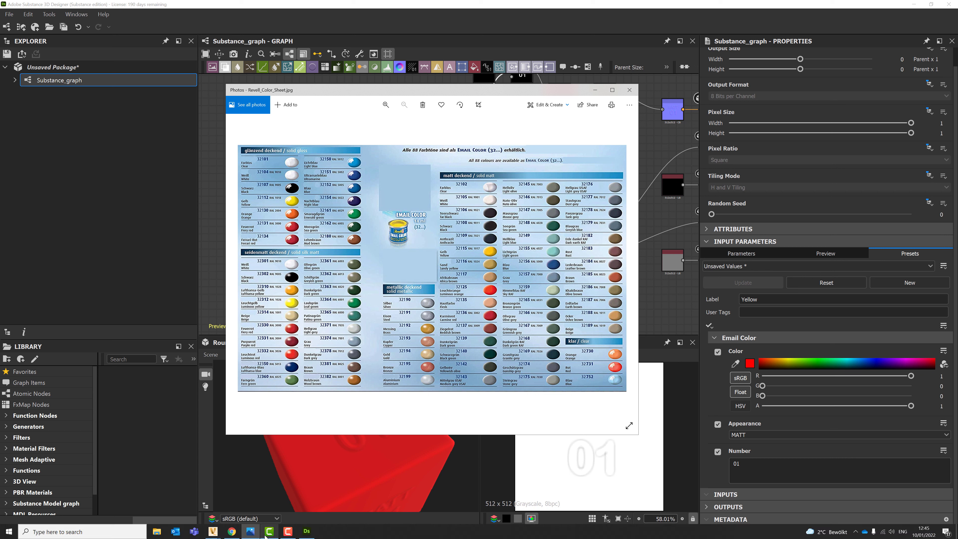
Switch to Chrome, search RALcolorchart.com for 1017, and open the RAL 1017 color page
left_click(232, 531)
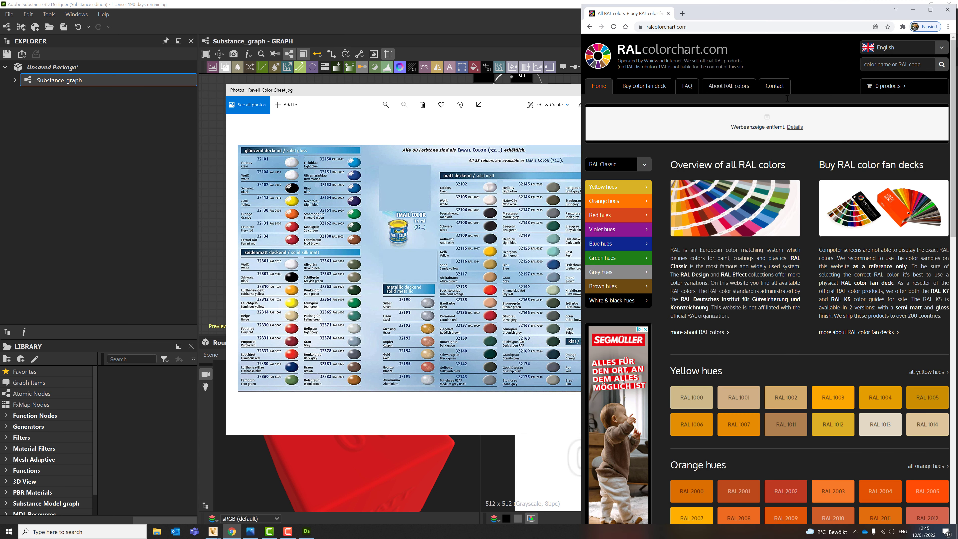
left_click(884, 63)
type("1017")
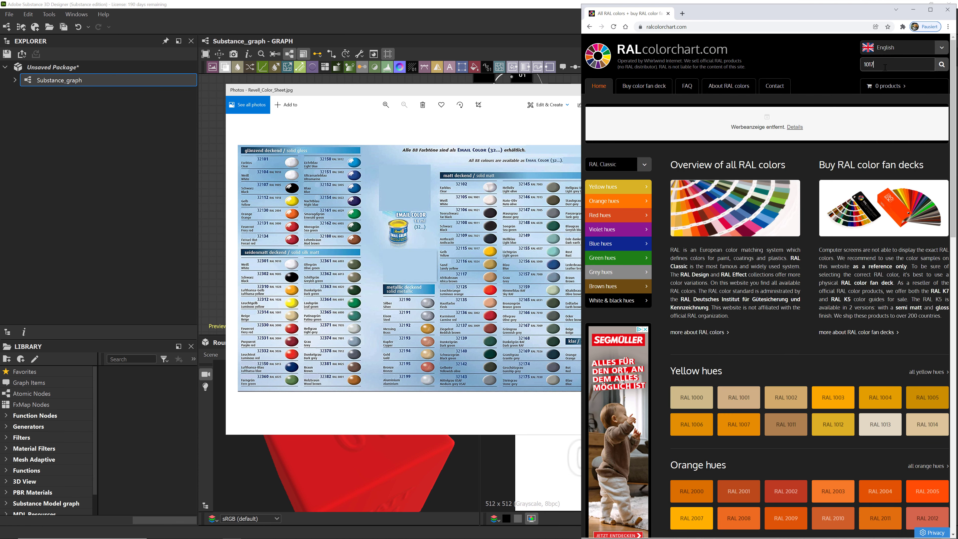
key("Return")
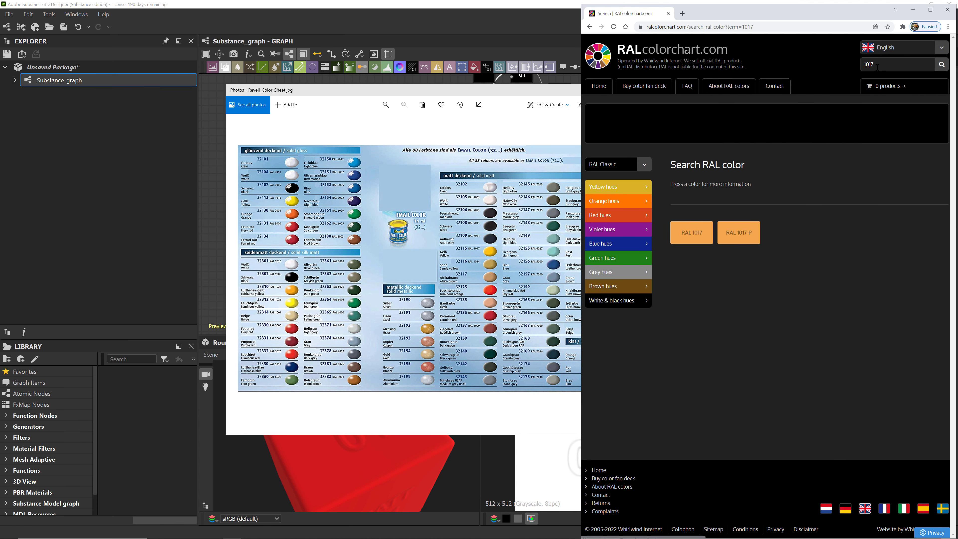
left_click(703, 243)
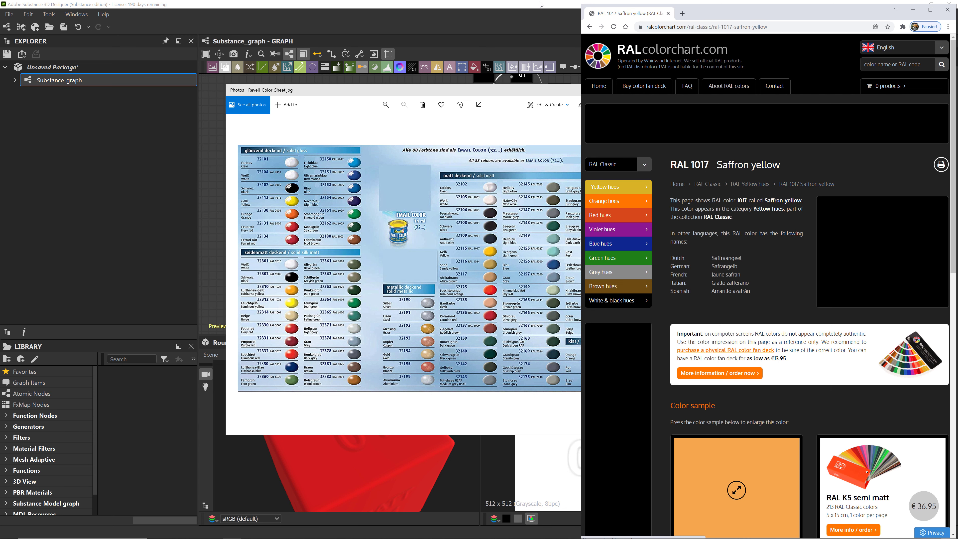
Shrink the Substance 3D Designer window to fit beside the browser and sample the RAL 1017 swatch as the preset's Color
left_click(550, 7)
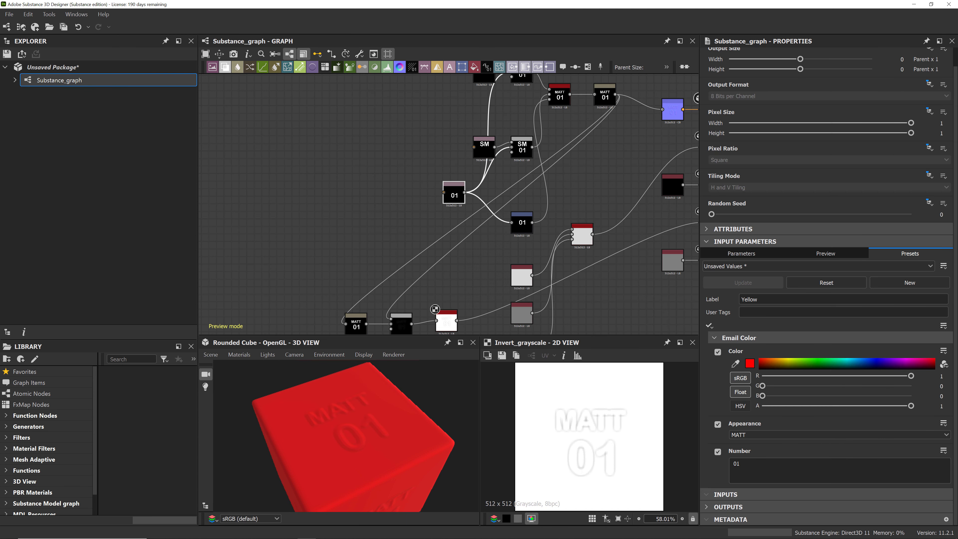
left_click_drag(896, 3, 864, 7)
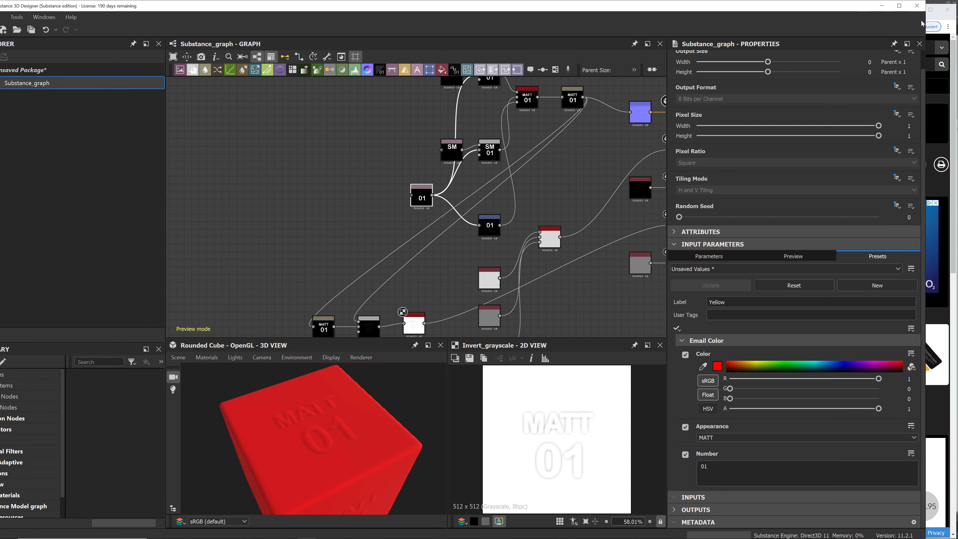
left_click_drag(927, 24, 559, 36)
left_click_drag(493, 10, 526, 9)
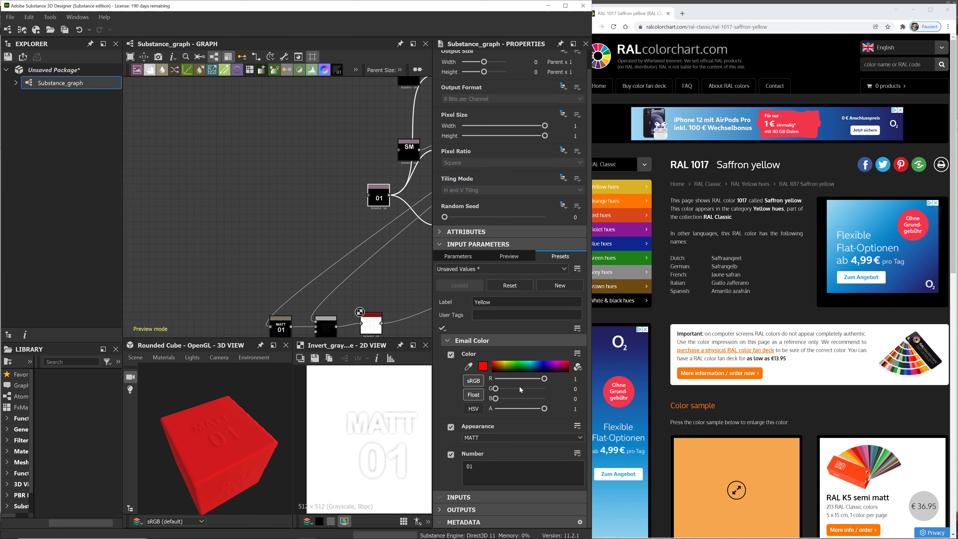
left_click(736, 446)
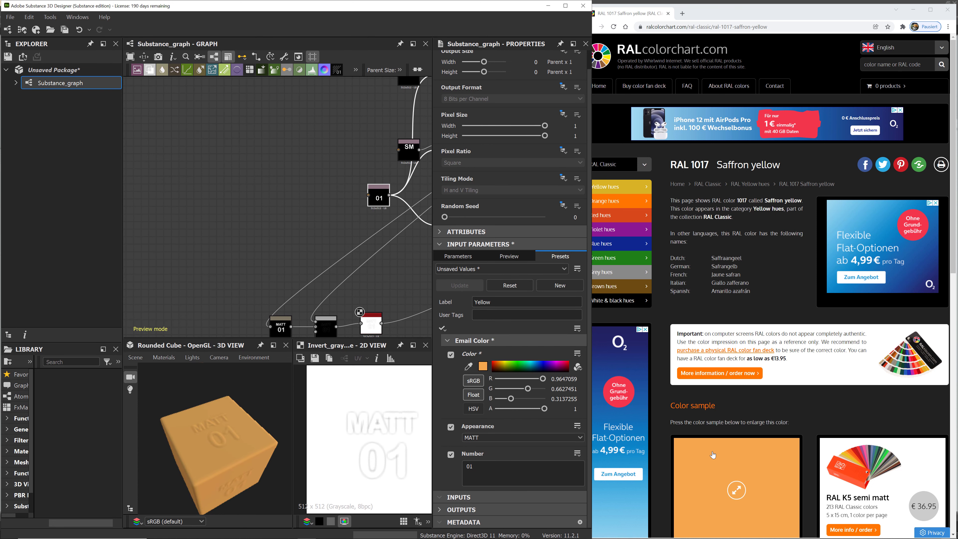
Set the Number parameter to 15 according to the Revell color sheet and save the values as a new Yellow preset
left_click(249, 533)
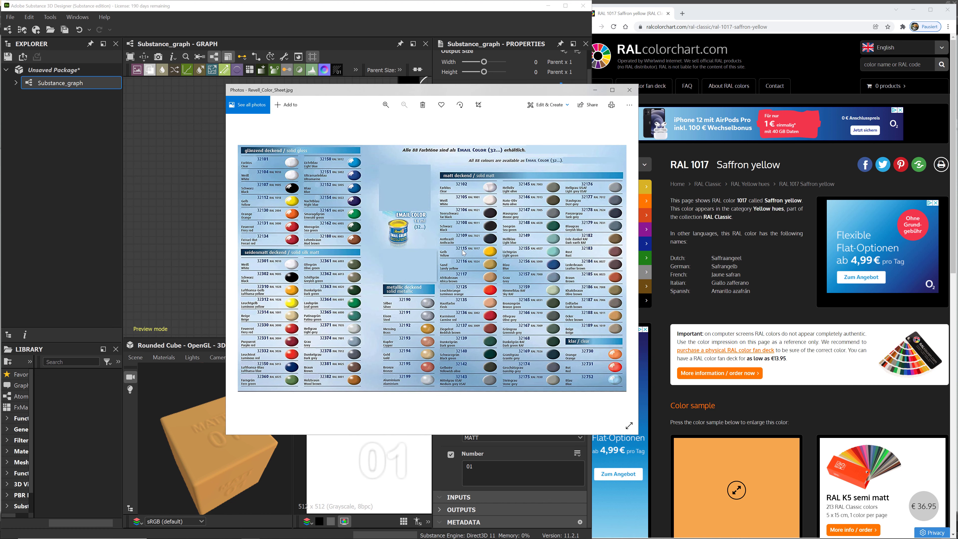
left_click(493, 3)
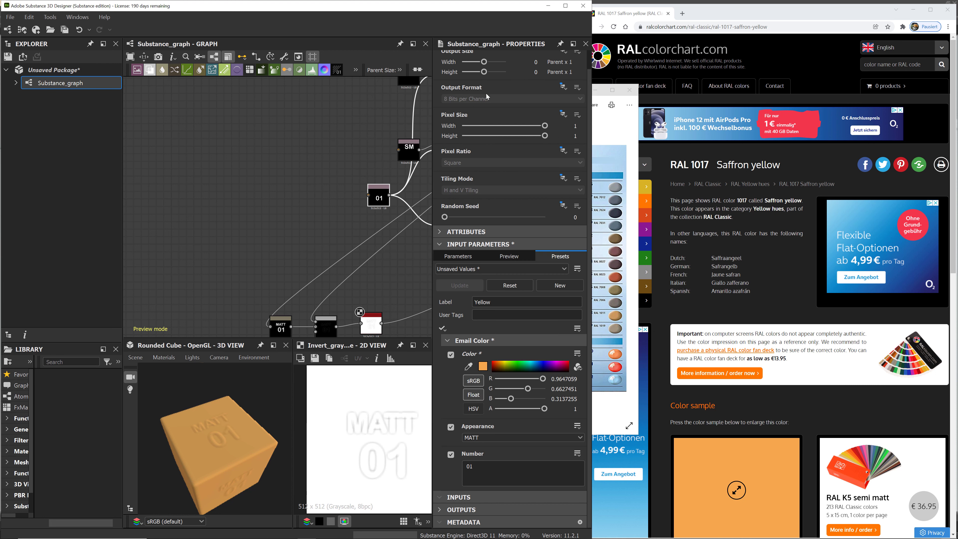
double_click(468, 468)
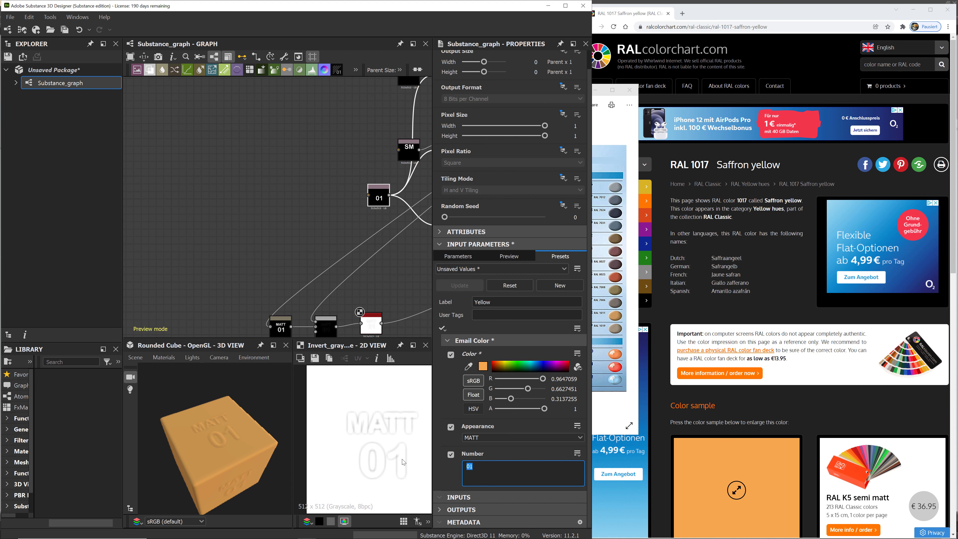
type("15")
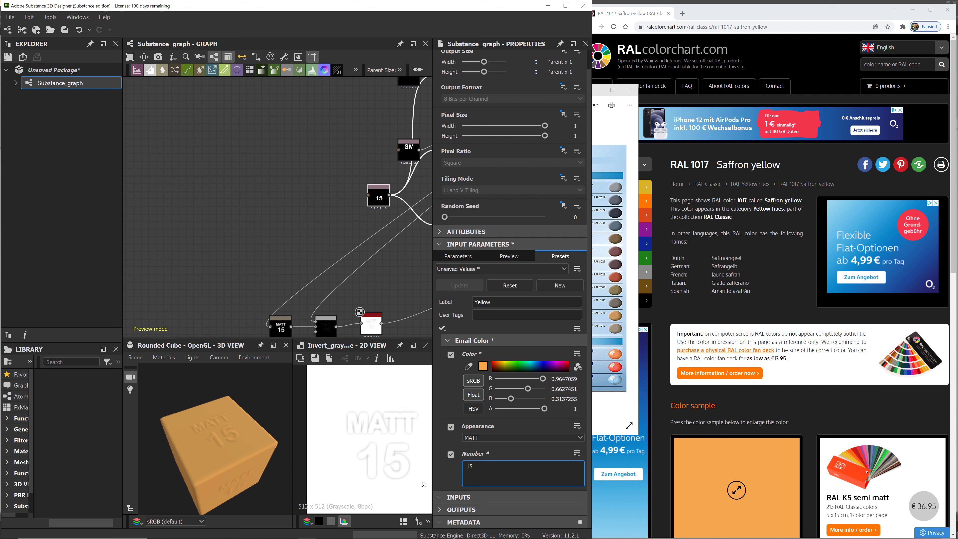
left_click(573, 287)
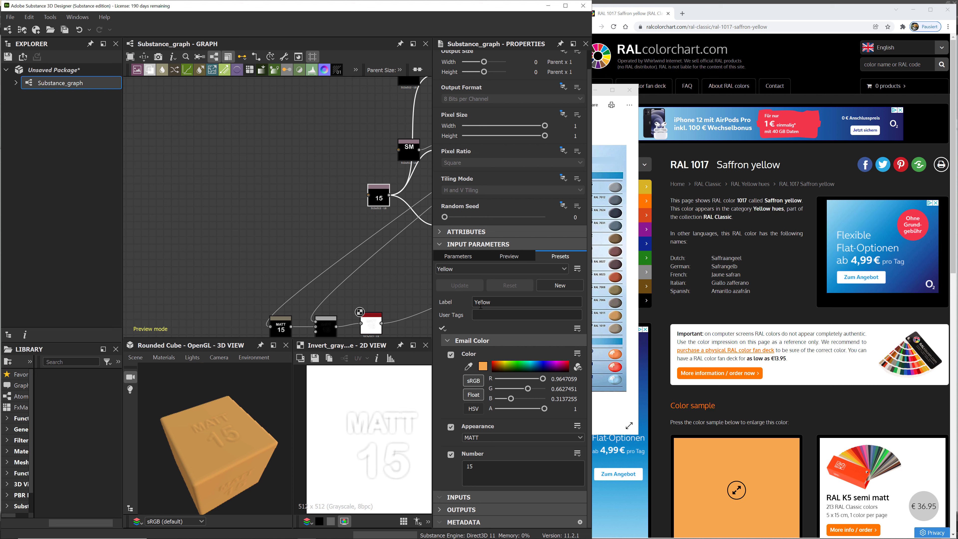
Change the Yellow preset's label to MATT Yellow and update the preset
left_click(475, 302)
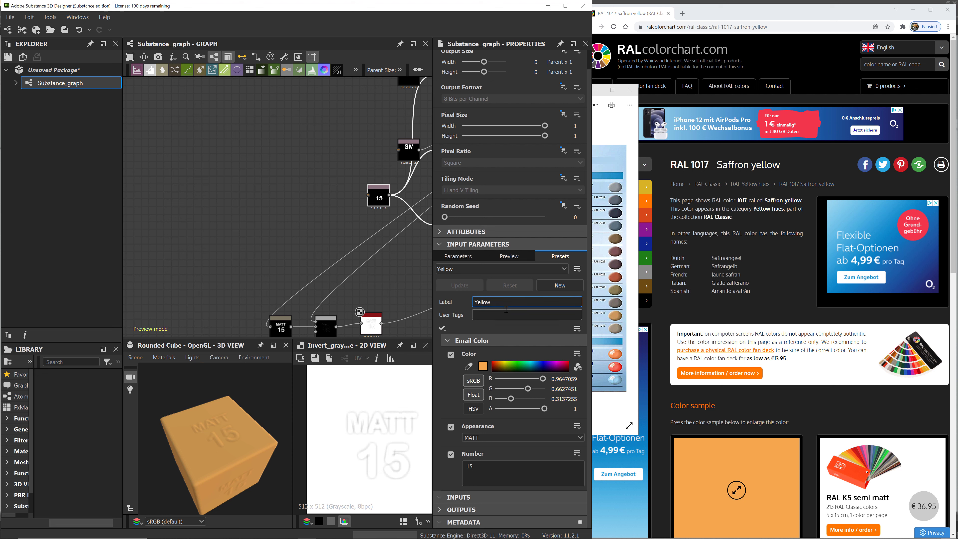
type("MATT")
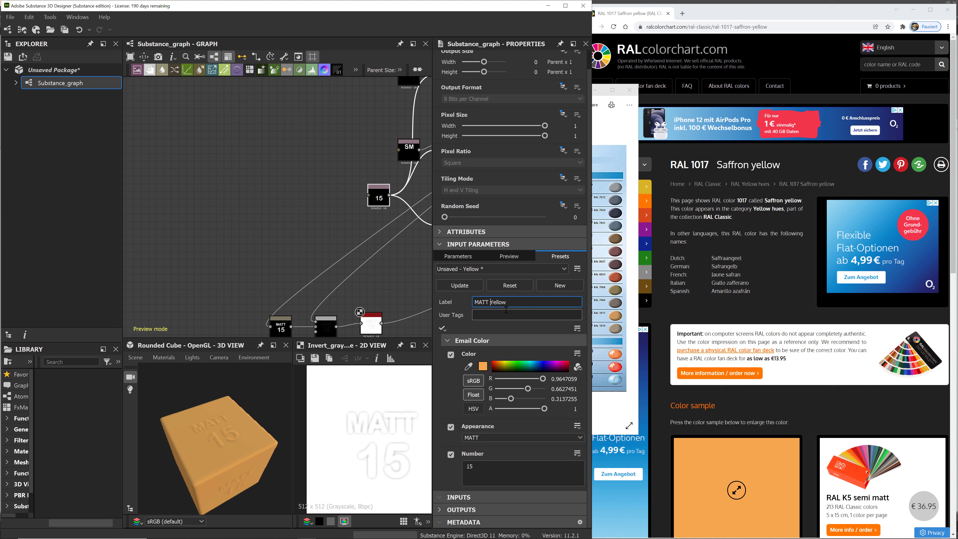
left_click(467, 286)
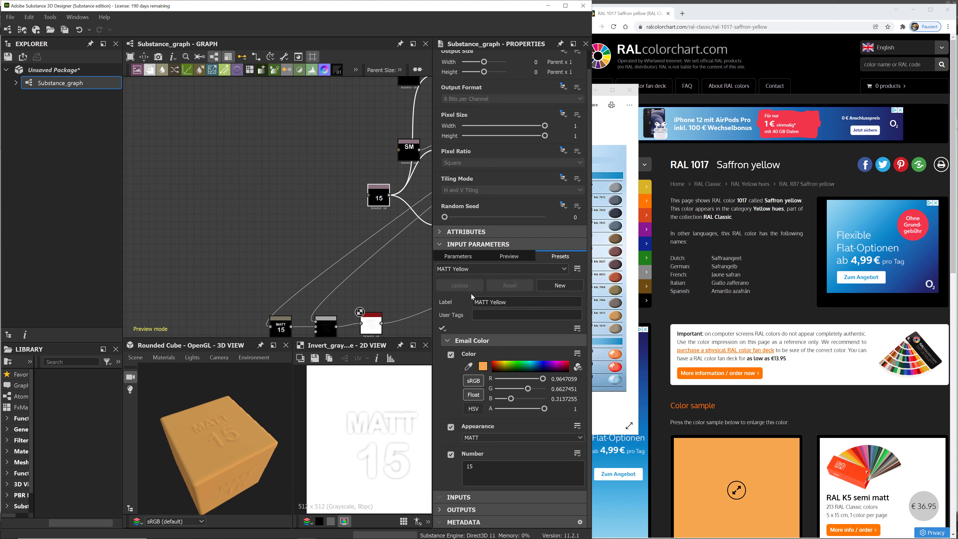
Create another preset from MATT Yellow and set its Number to 82, using the Revell color sheet as reference
left_click(562, 287)
key("ctrl+a")
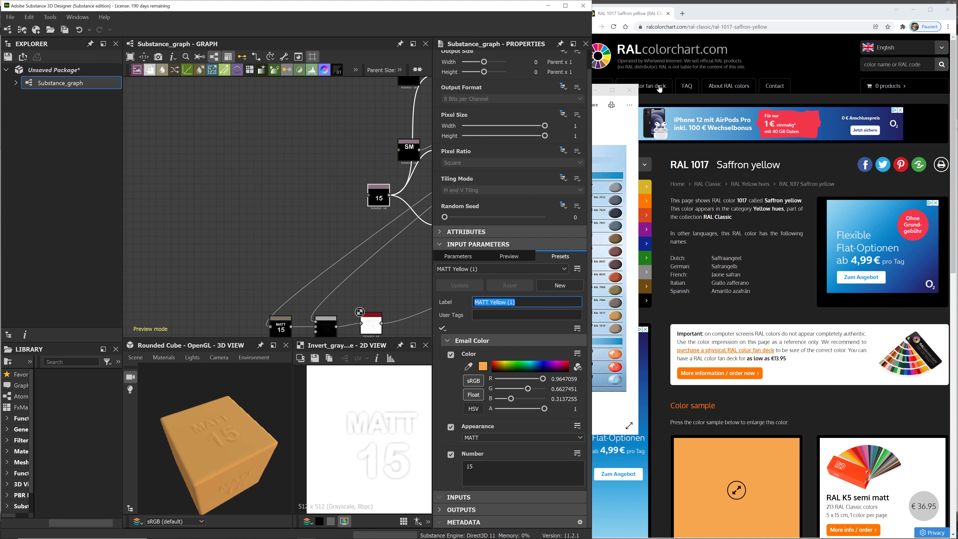
left_click(706, 14)
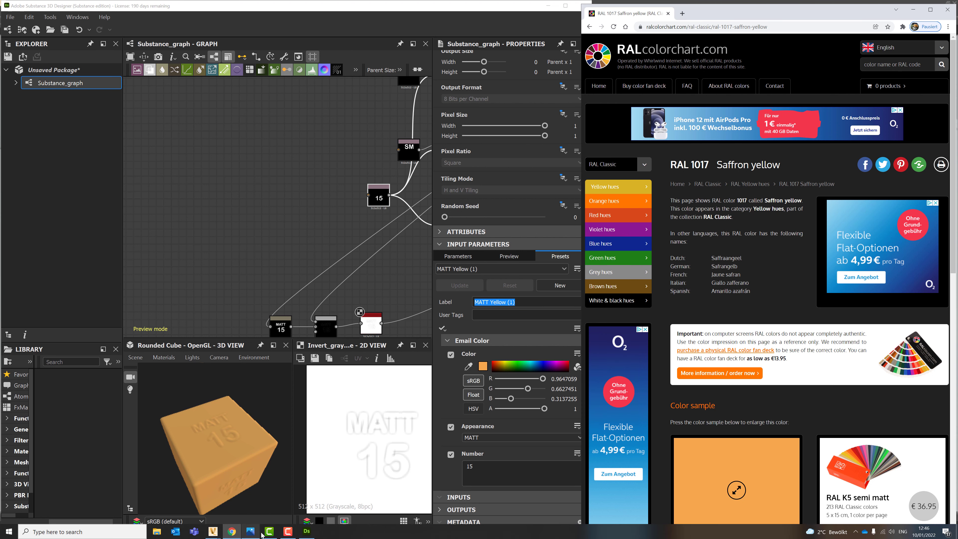
left_click(255, 533)
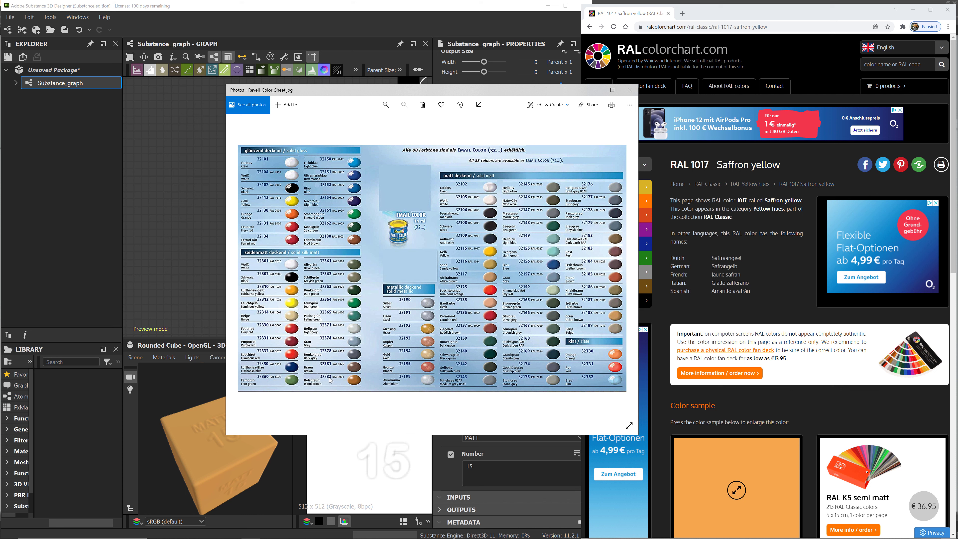
double_click(462, 473)
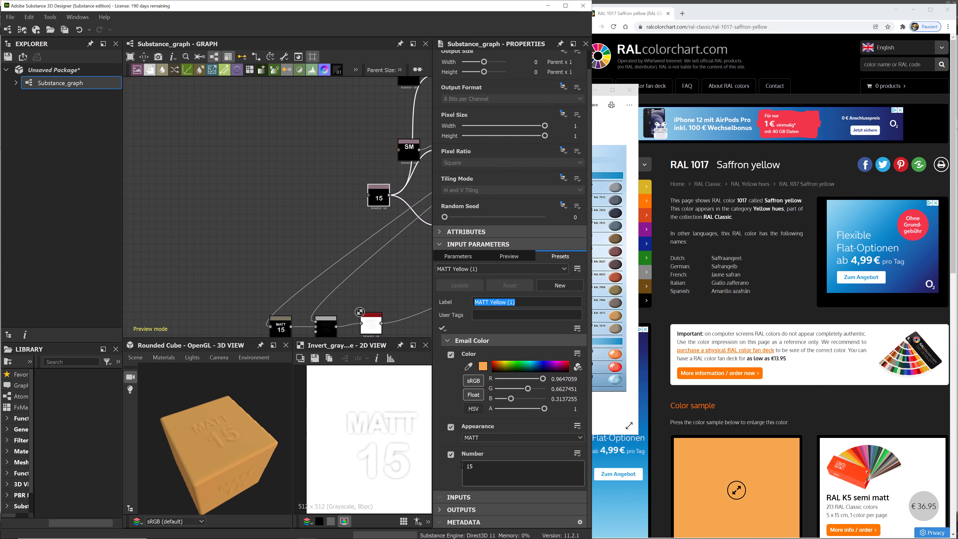
type("82")
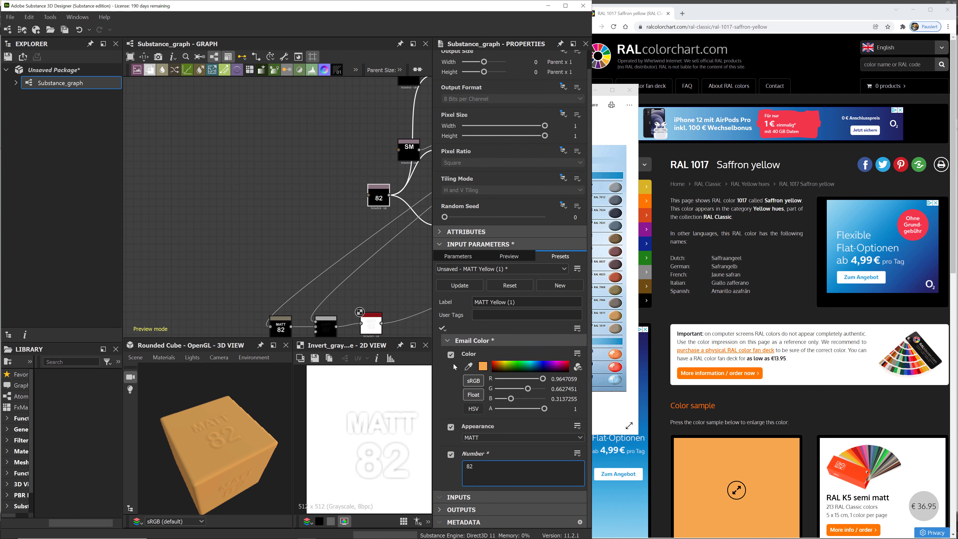
Set the new preset's label to SM Wood Brown
double_click(482, 302)
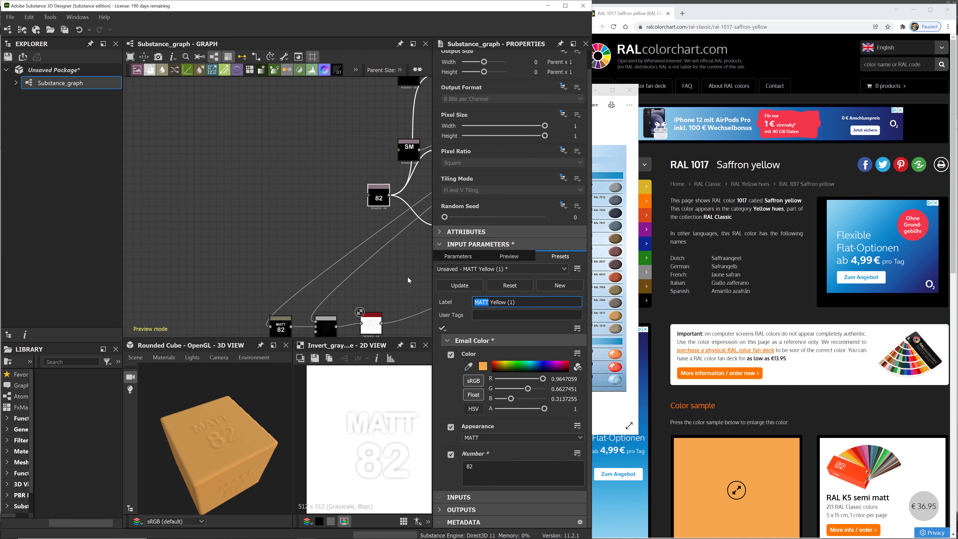
type("SM")
left_click_drag(486, 302, 528, 304)
type("Wood Brown")
Check Wood Brown's RAL code on the Revell color sheet and open the RAL 8001 color page on RALcolorchart.com
left_click(621, 123)
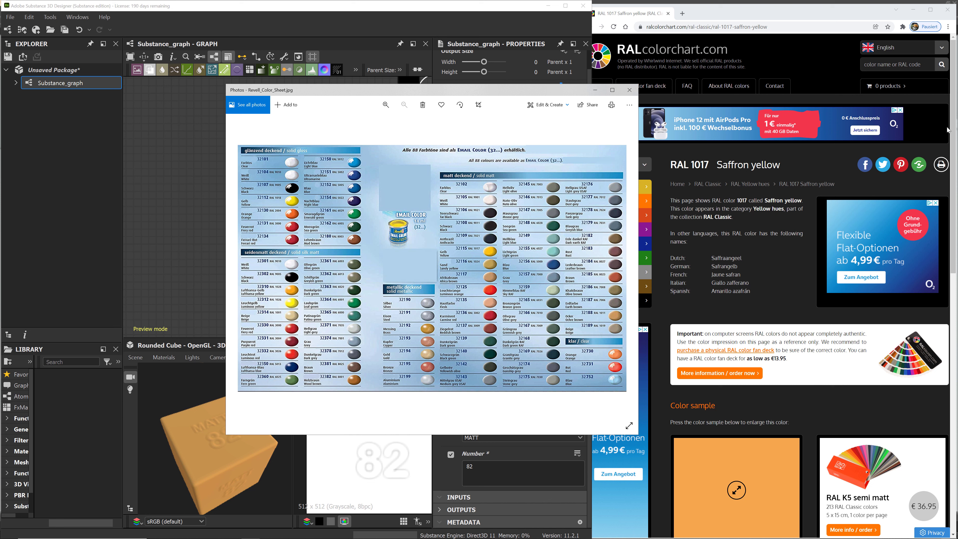
left_click(894, 64)
type("800")
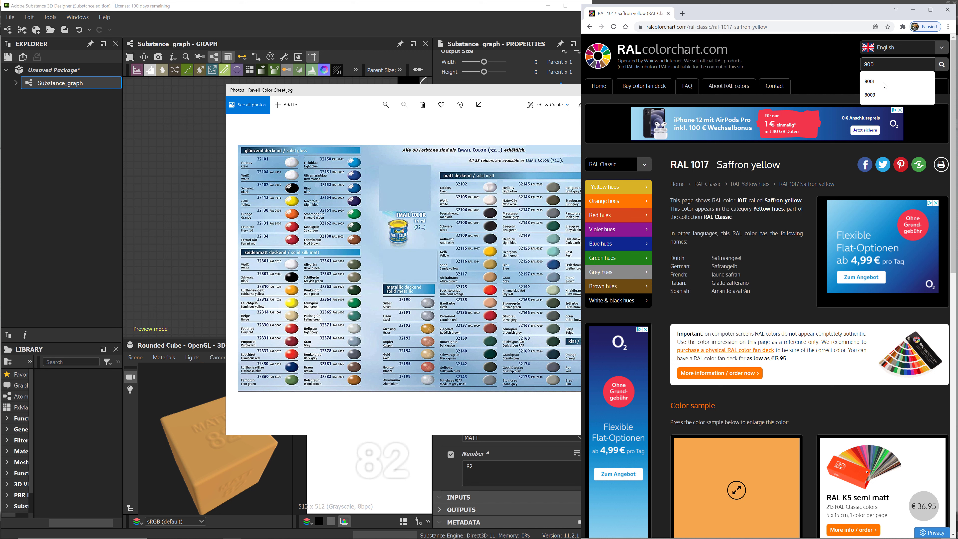
left_click(884, 83)
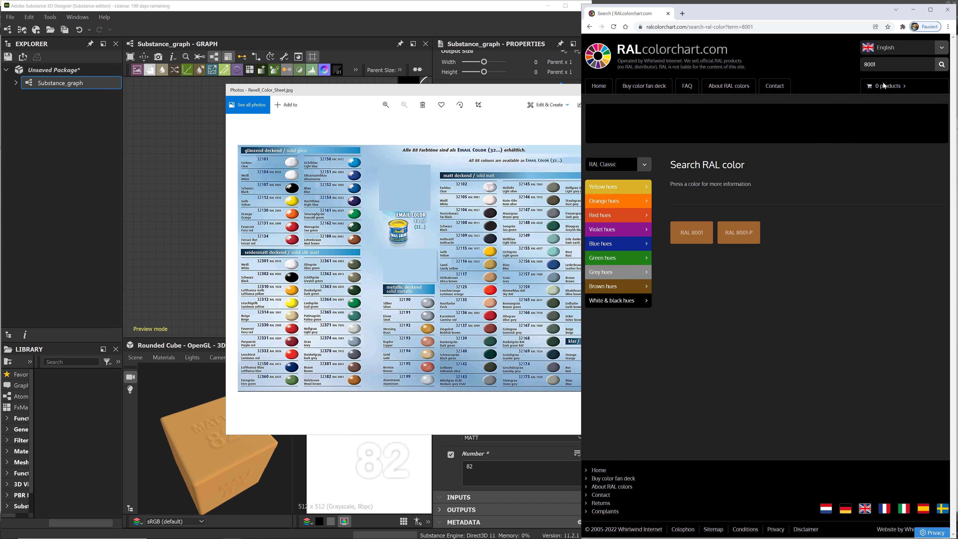
left_click(691, 233)
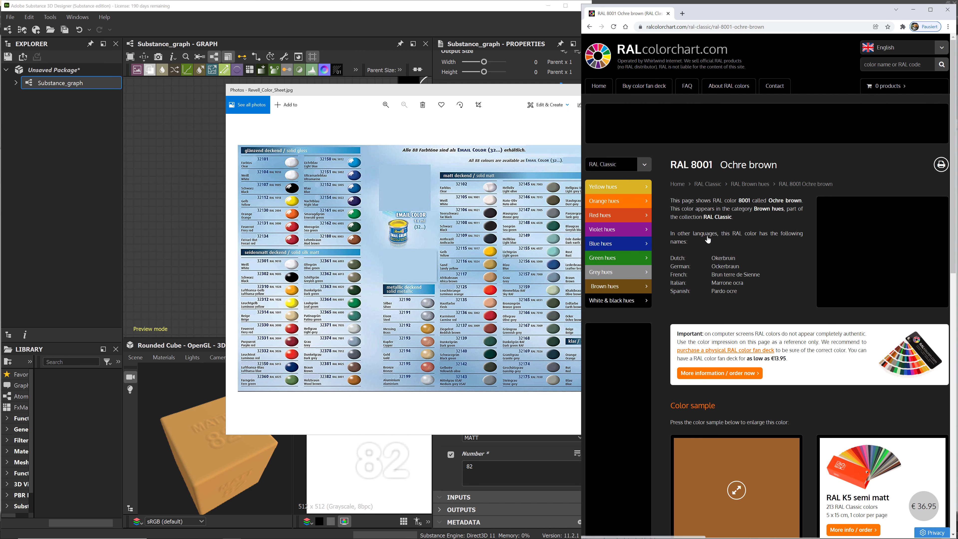
Sample the RAL 8001 swatch in the browser as the preset's Color and update the SM Wood Brown preset
left_click(256, 3)
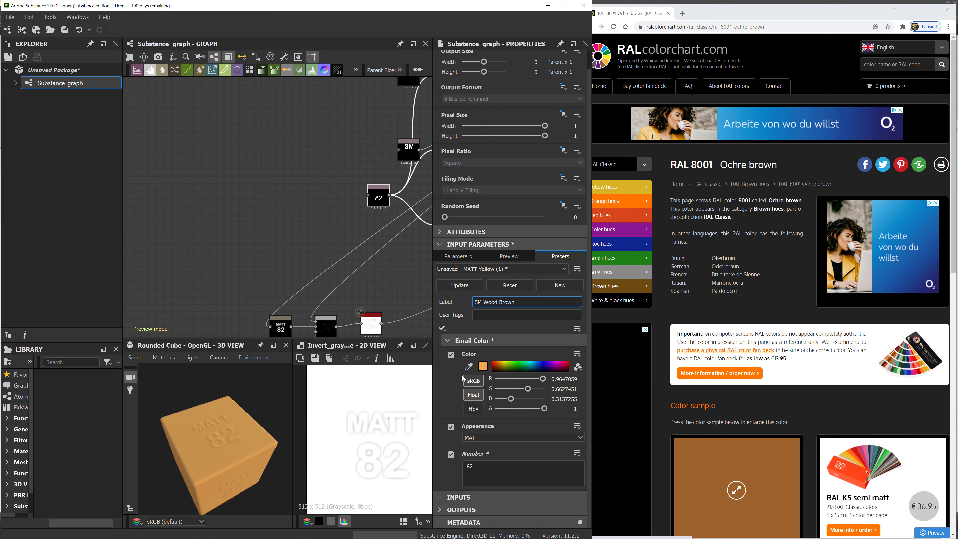
left_click(468, 366)
left_click(724, 469)
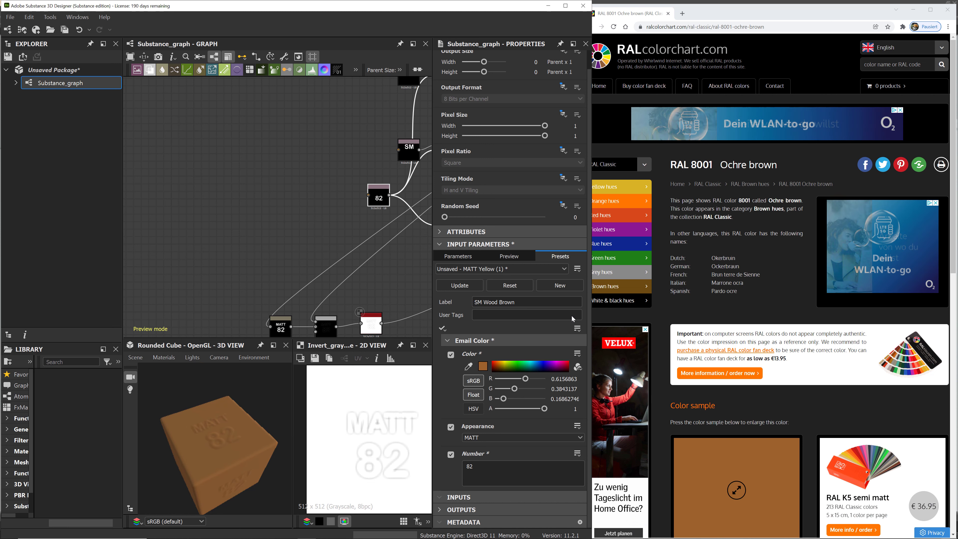
left_click(482, 285)
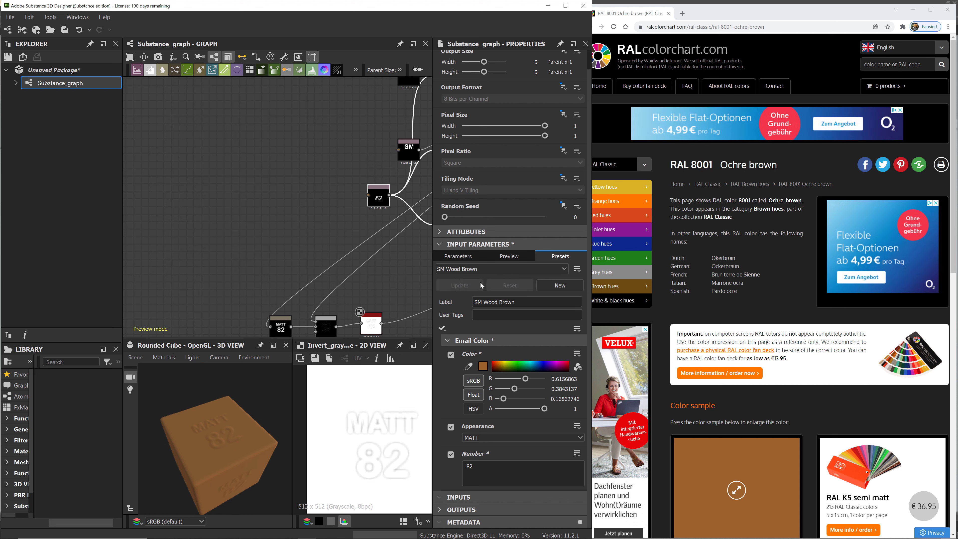
Create another preset from SM Wood Brown and set its Number to 31, using the Revell color sheet as reference
left_click(570, 288)
left_click(715, 16)
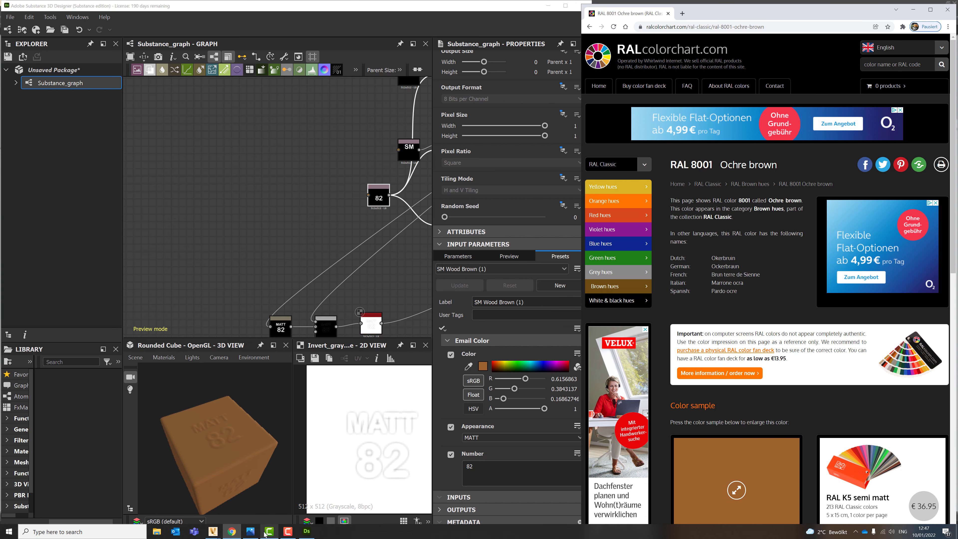
left_click(252, 531)
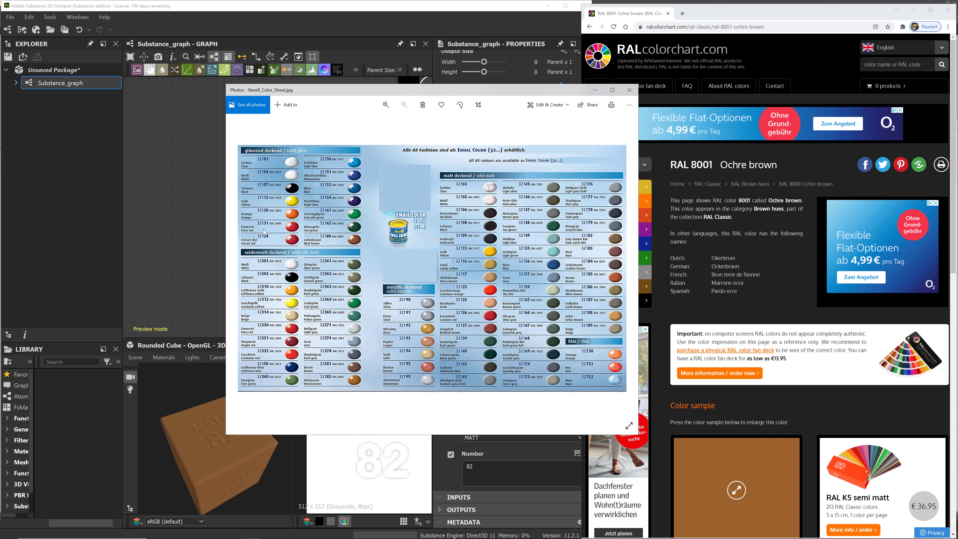
double_click(471, 468)
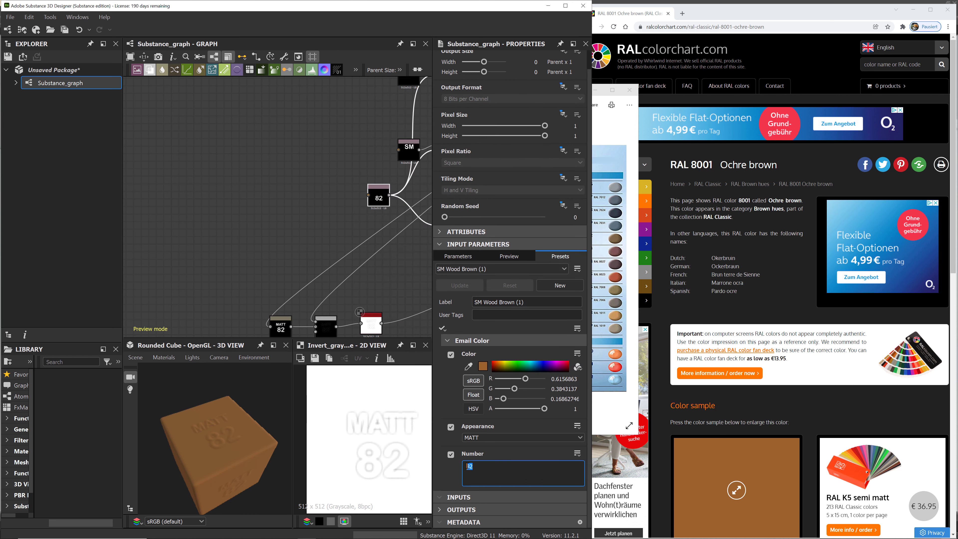
type("31")
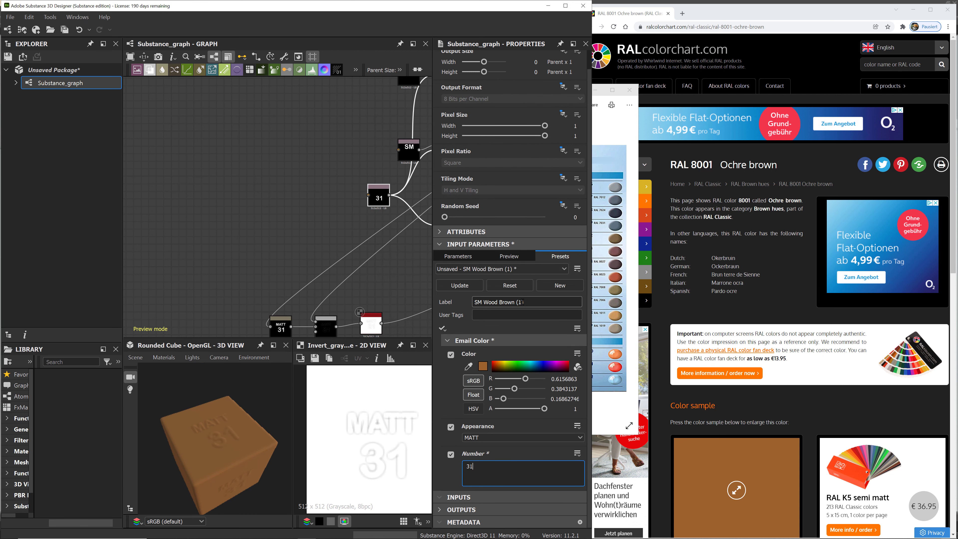
Set the new preset's label to Fiery Red, checking the color name on the Revell color sheet
left_click_drag(524, 302, 463, 307)
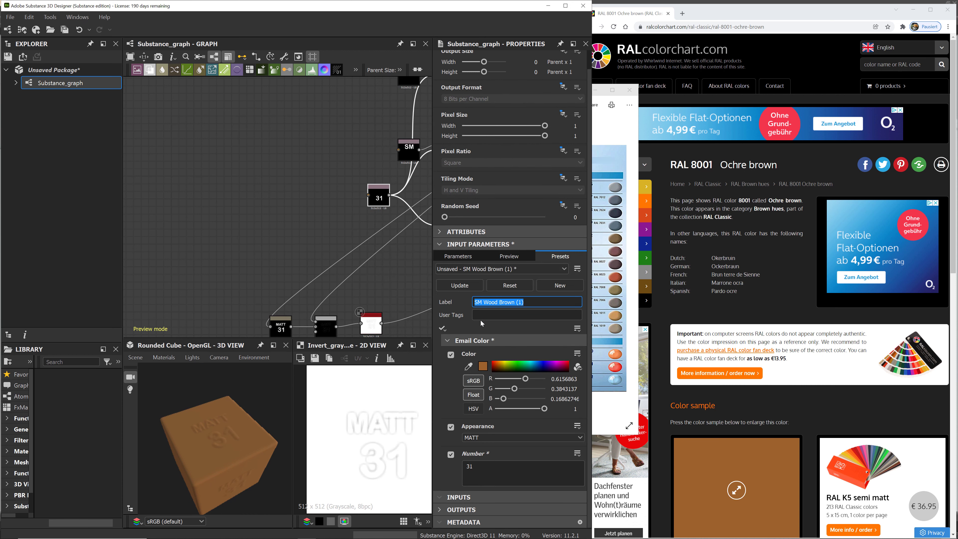
type("Fer")
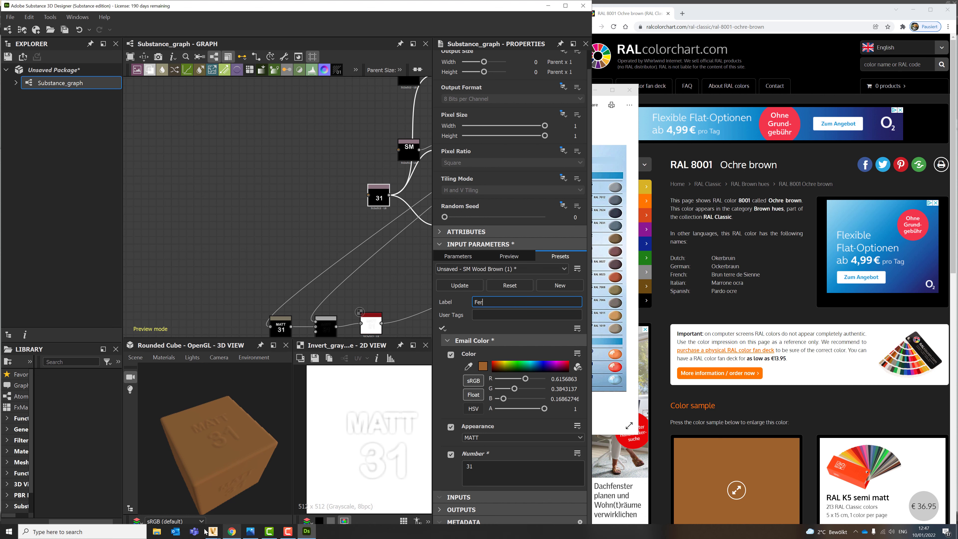
left_click(250, 532)
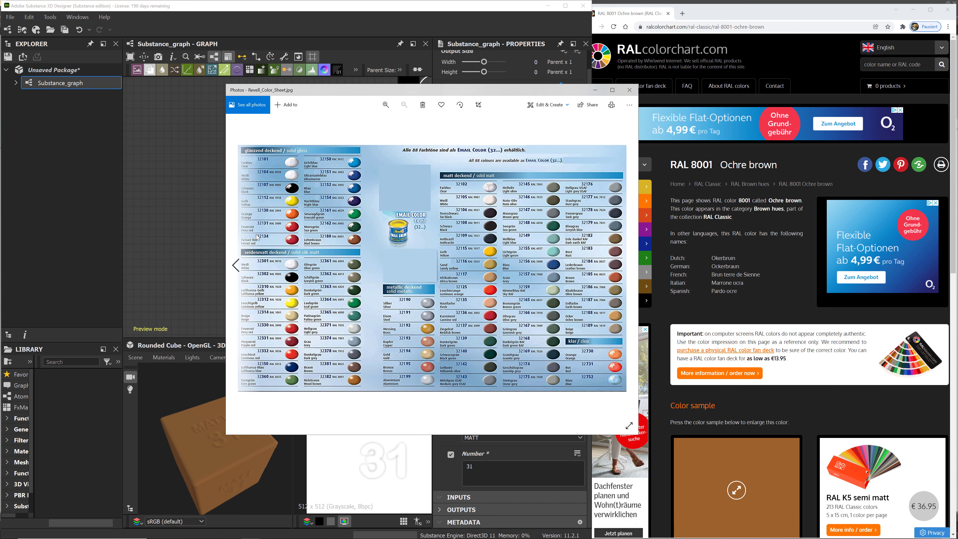
left_click(445, 454)
left_click_drag(486, 301, 450, 342)
type("Fiery Red")
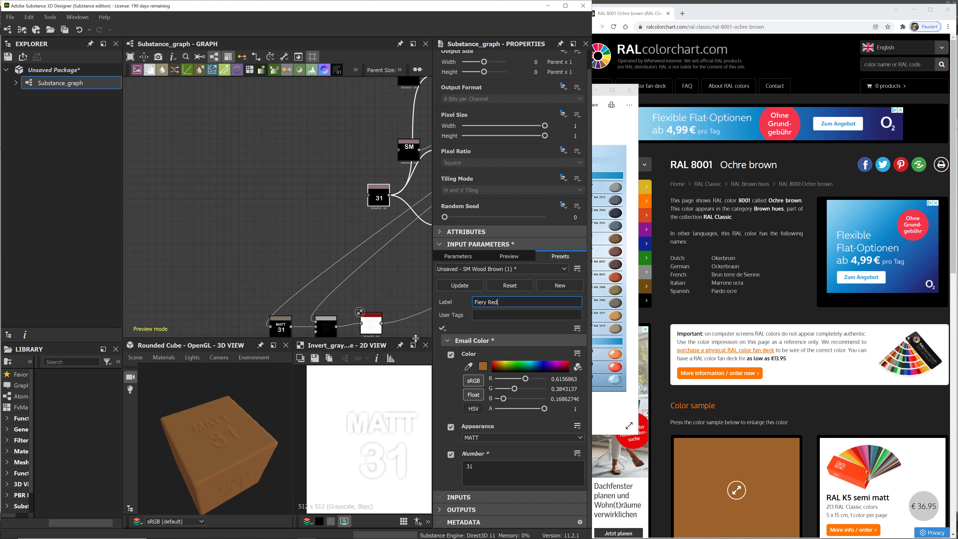
Check Fiery Red's RAL code on the Revell color sheet and open the RAL 3000 color page on RALcolorchart.com
left_click(249, 533)
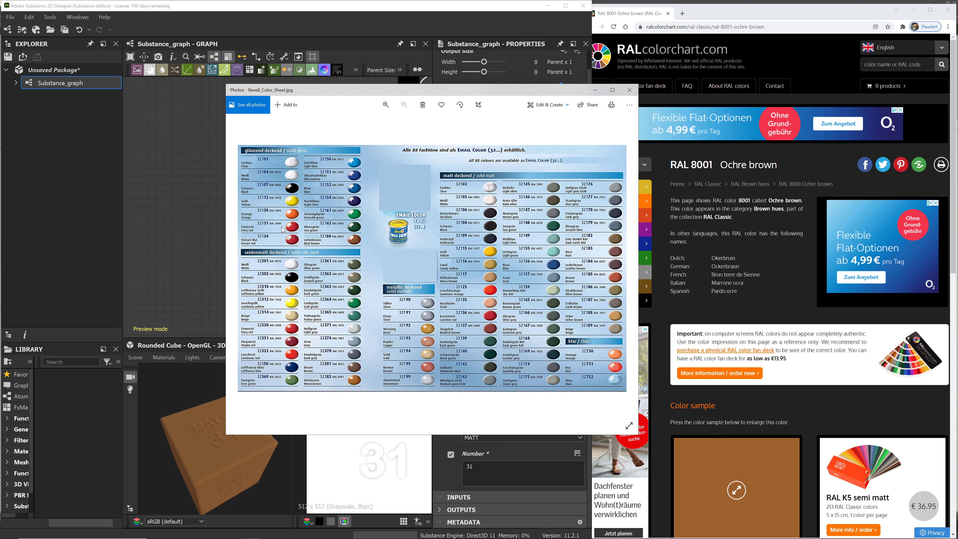
left_click(897, 64)
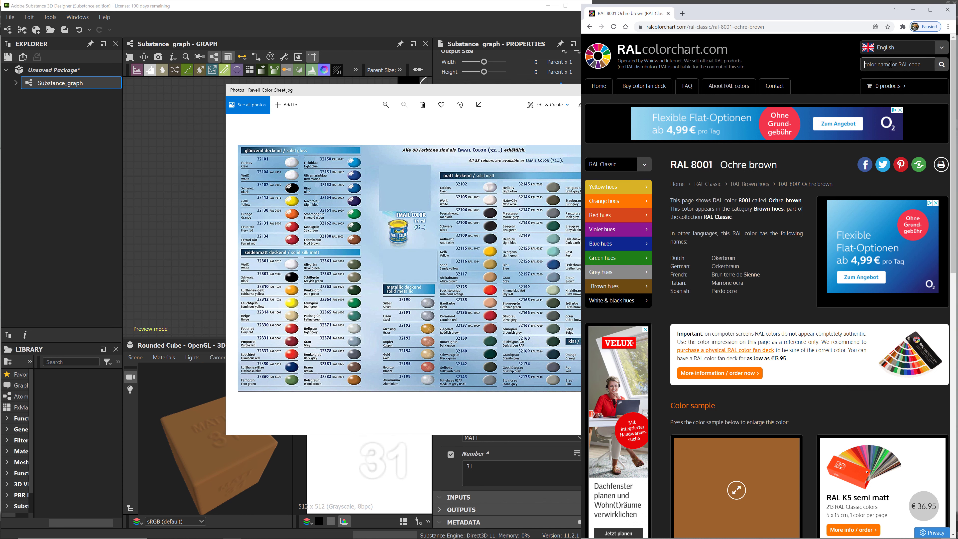
type("3000")
key("Return")
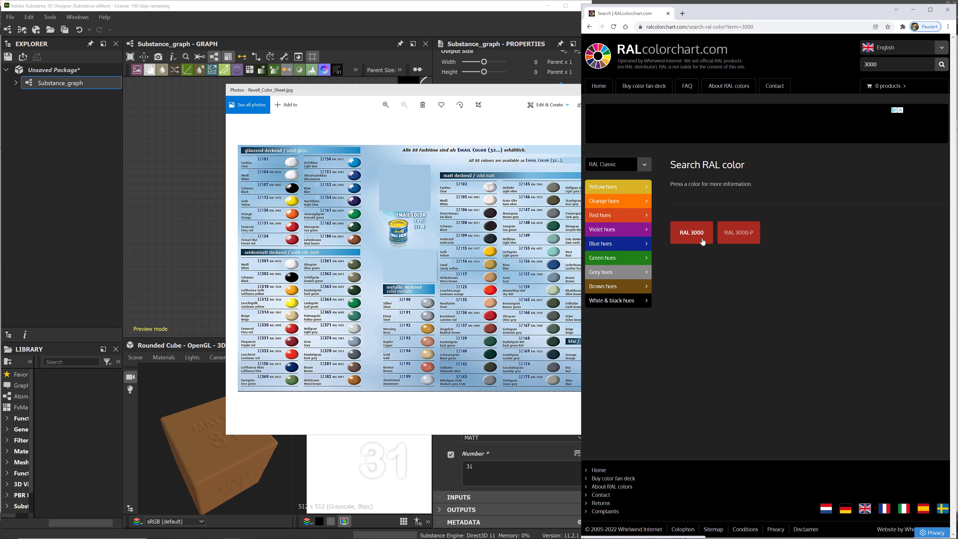
left_click(703, 242)
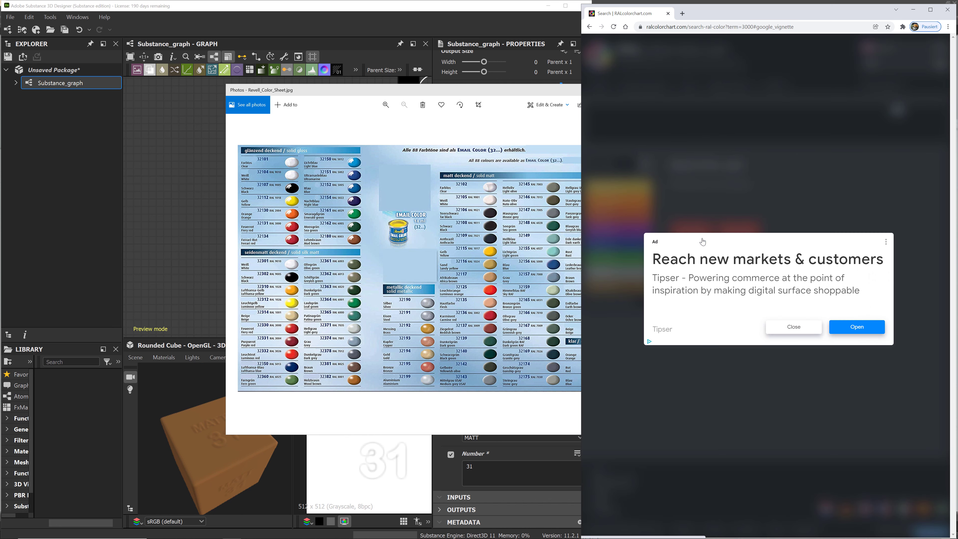
left_click(812, 329)
Sample the RAL 3000 swatch in the browser as the preset's Color, update the Fiery Red preset and review the preset list
left_click(538, 7)
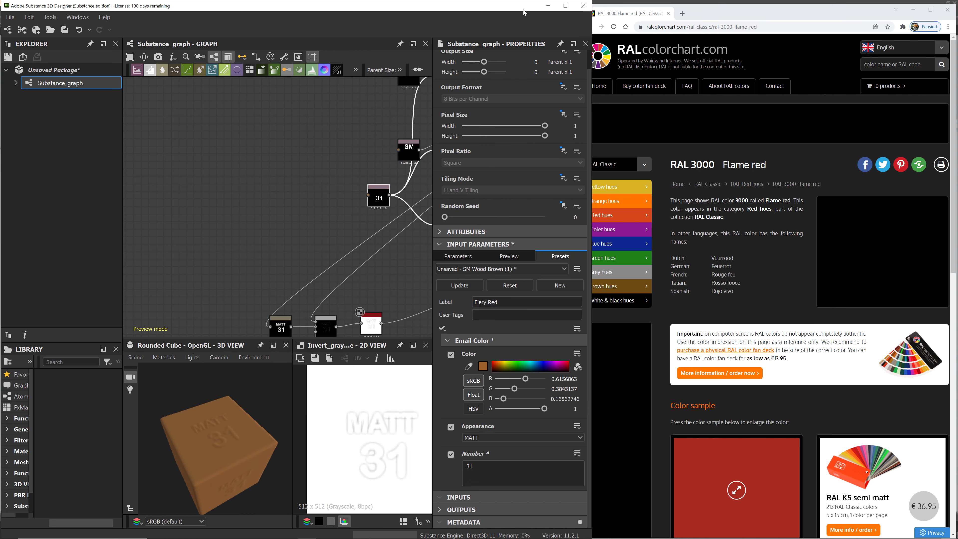
left_click(470, 366)
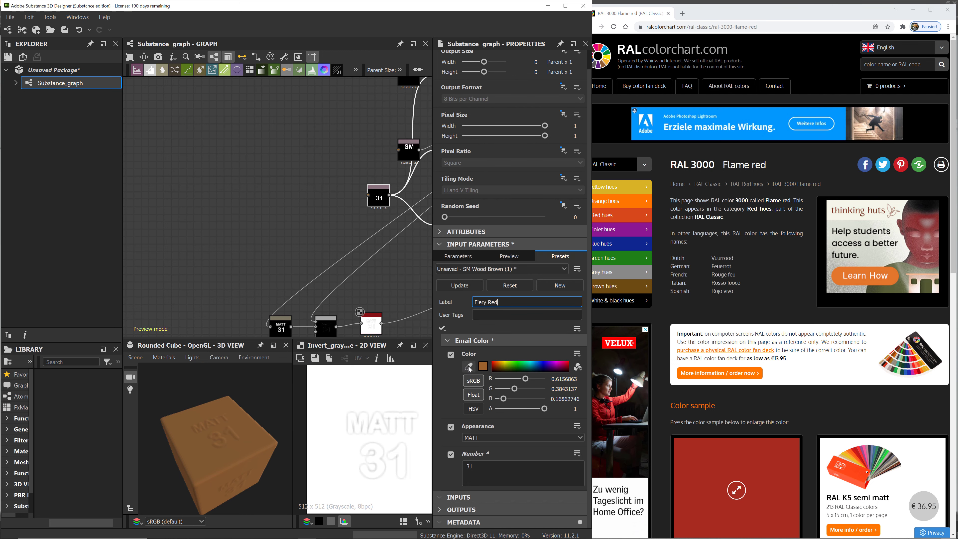
left_click(703, 456)
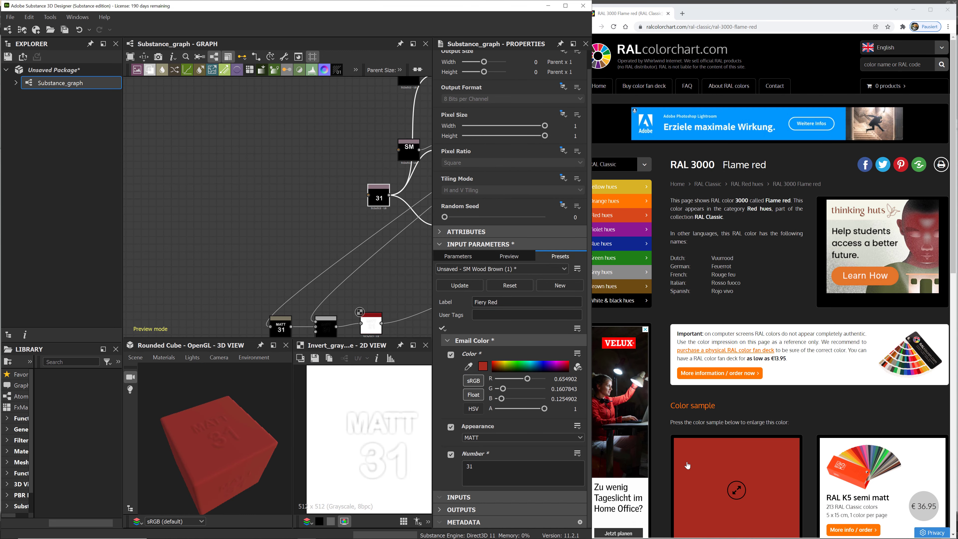
left_click(465, 286)
left_click(550, 268)
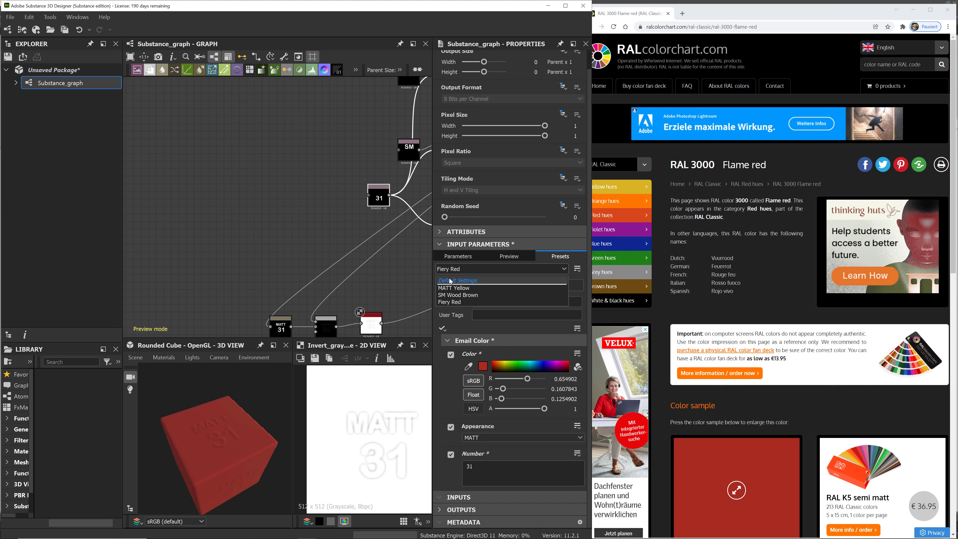
Browse the presets of the Revell_Email_Color graph, preview Ferrari Red on the 3D cube and switch to the Night Blue preset
mouse_move(287, 536)
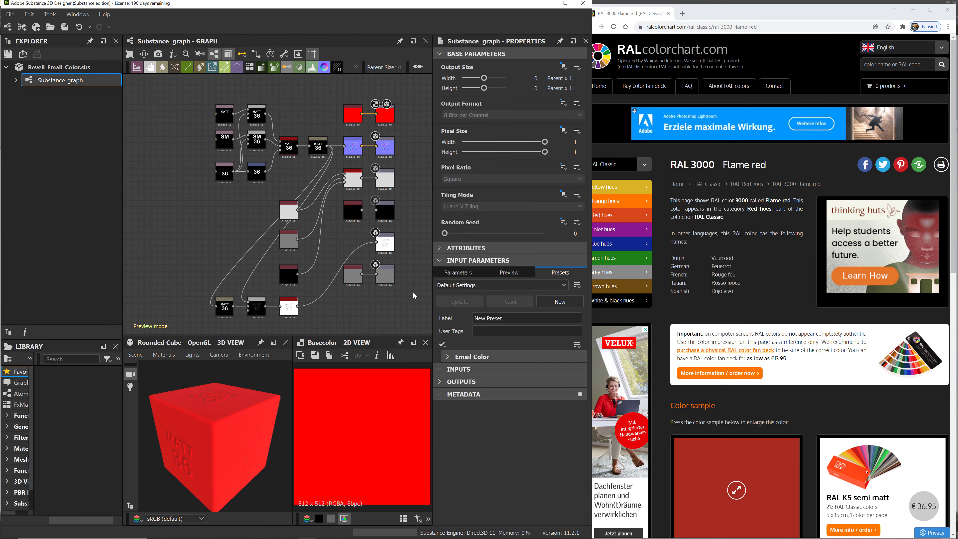
left_click(562, 286)
scroll(564, 304, "down", 3)
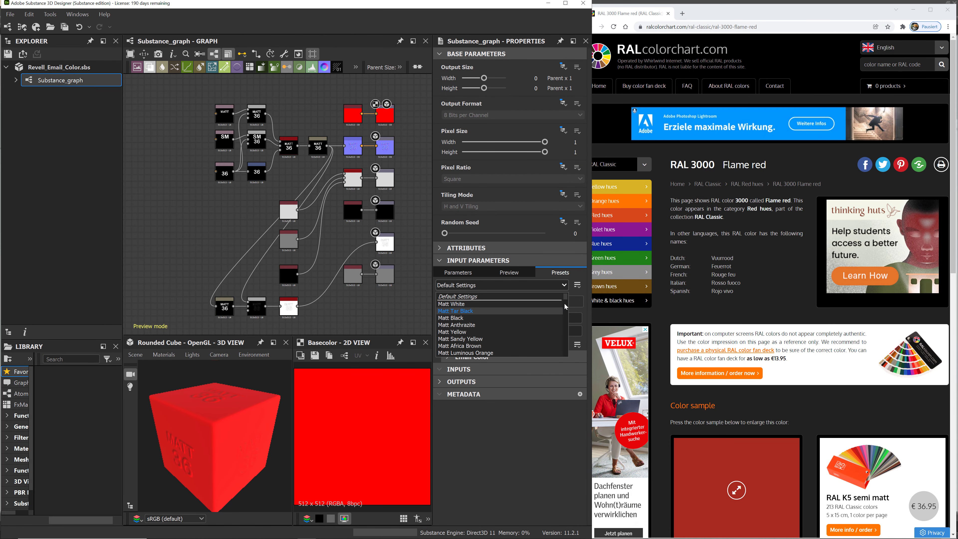
left_click_drag(568, 306, 562, 351)
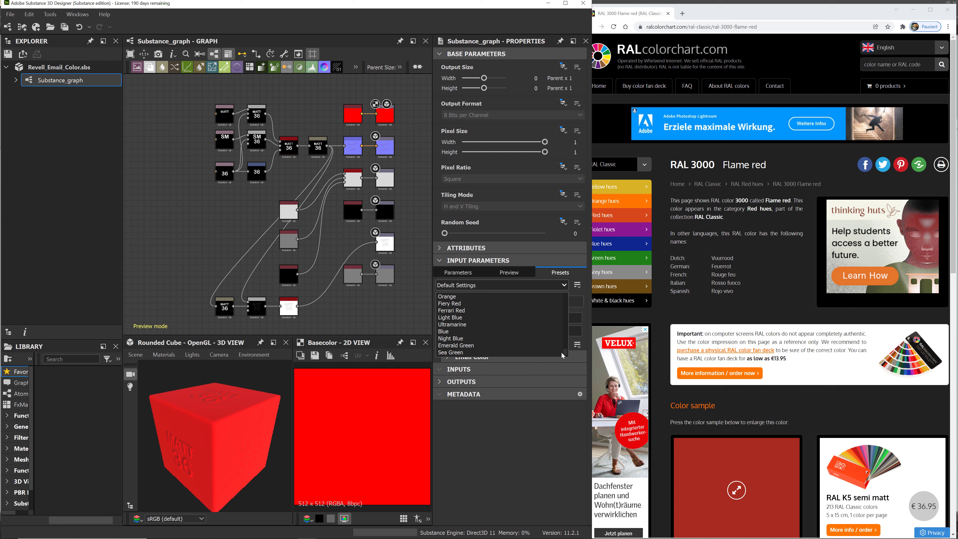
left_click(457, 310)
left_click_drag(206, 410, 291, 439)
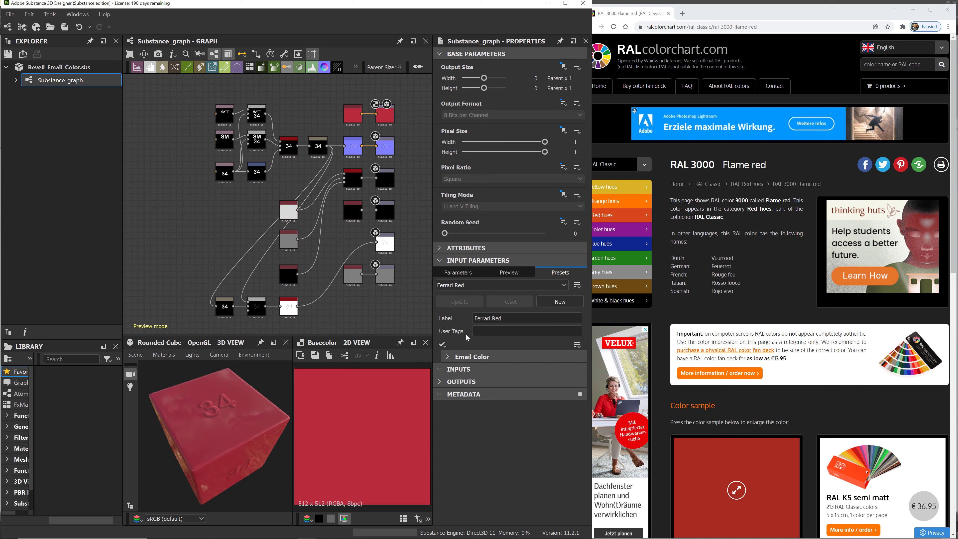
left_click(474, 286)
left_click(464, 339)
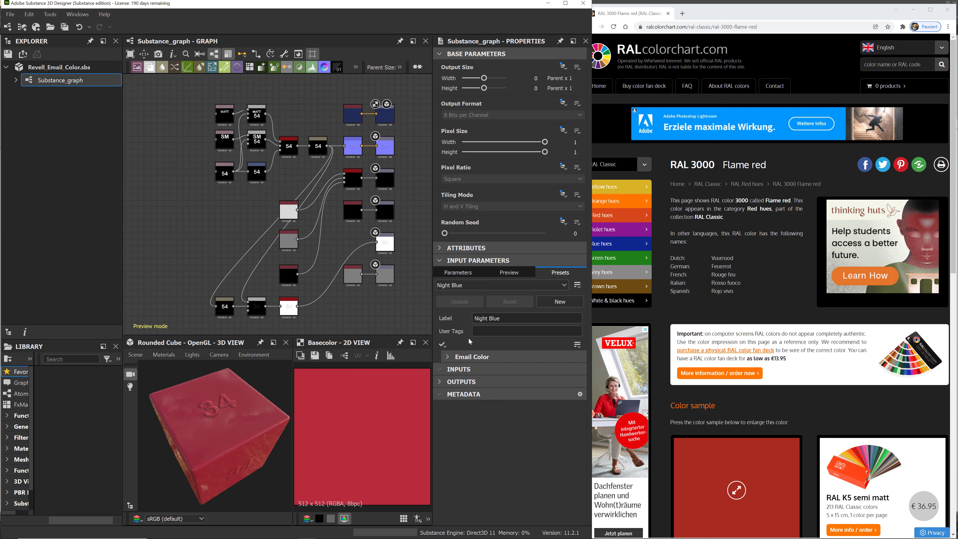
left_click(42, 67)
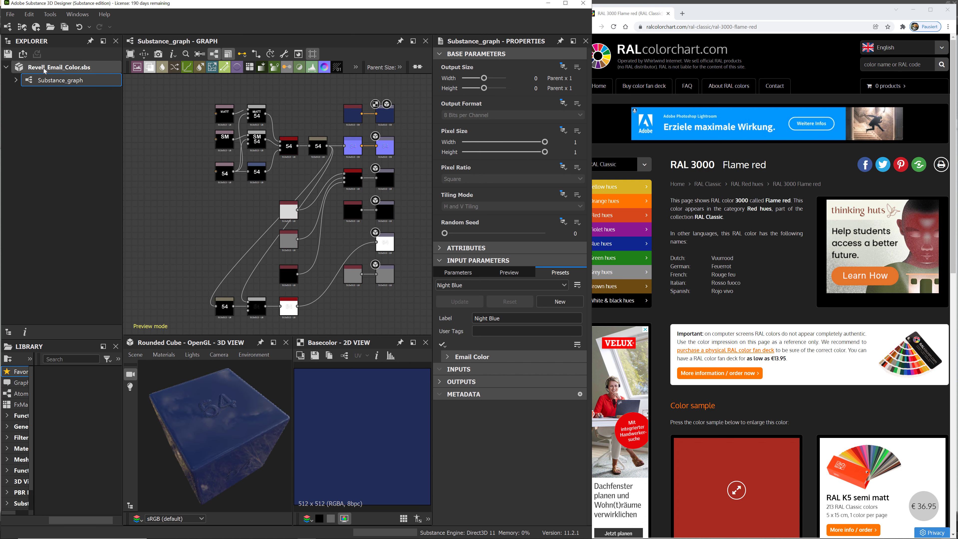
right_click(44, 67)
left_click(81, 135)
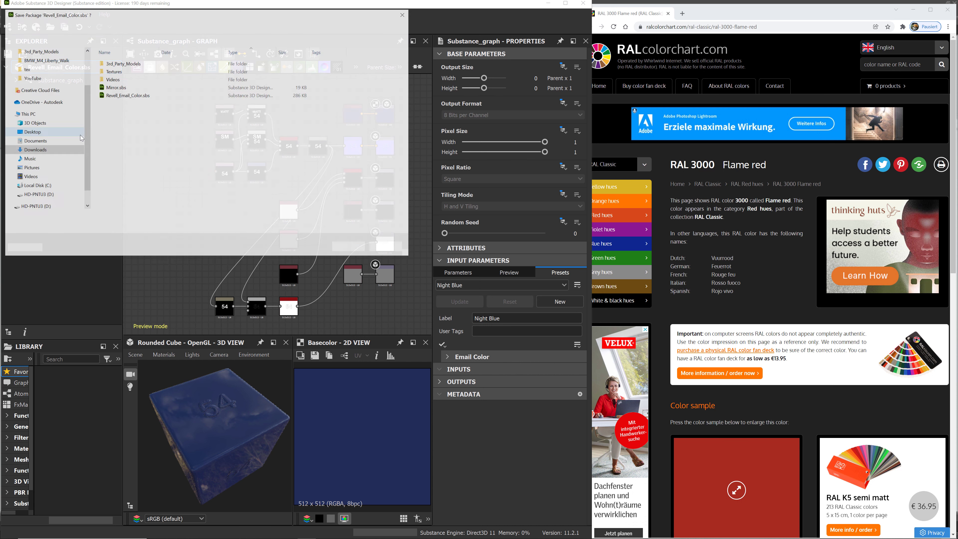
left_click_drag(210, 17, 284, 25)
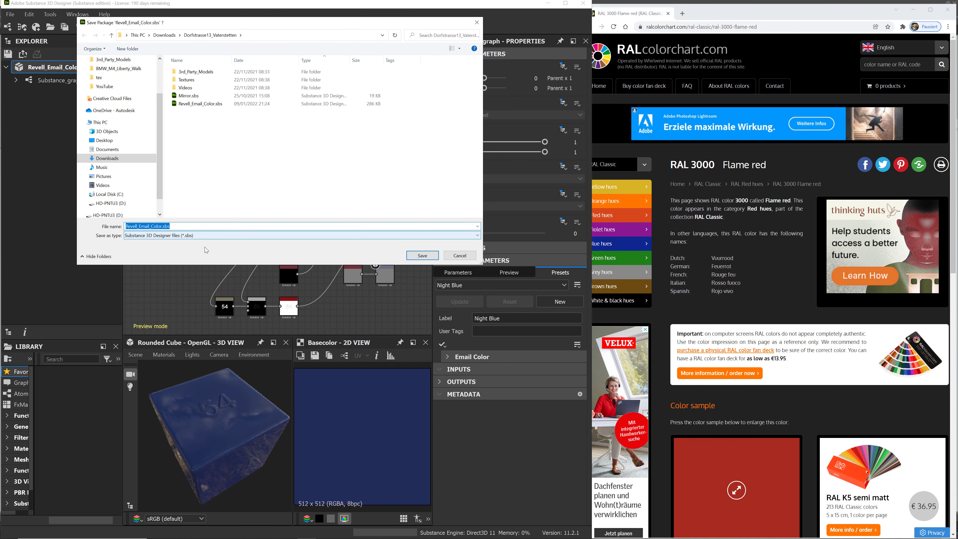
left_click(423, 255)
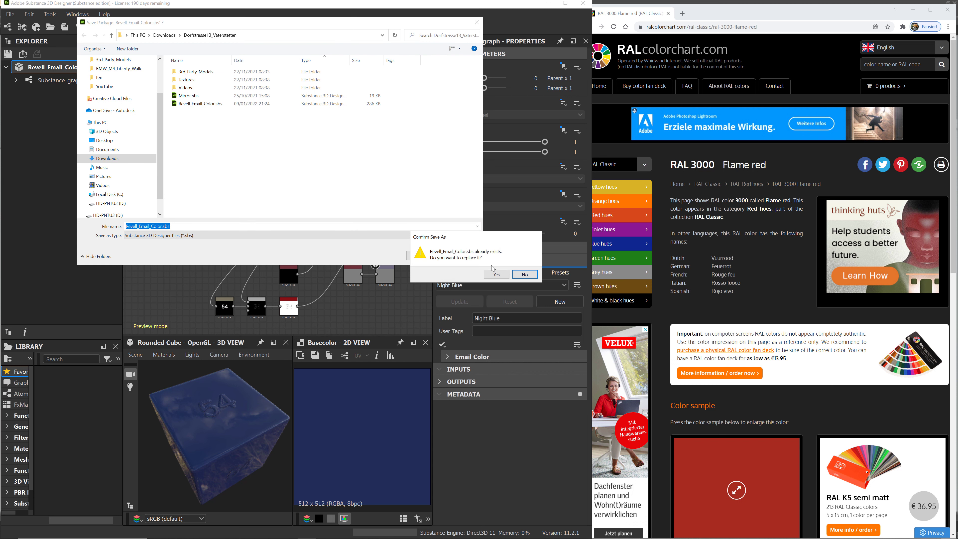
left_click(498, 276)
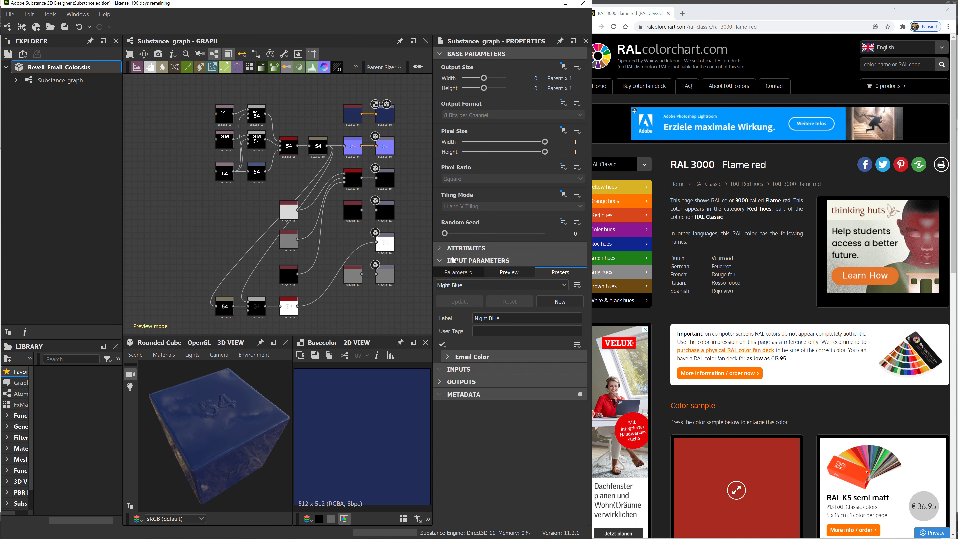
Publish the Revell_Email_Color package as an .sbsar file
right_click(59, 69)
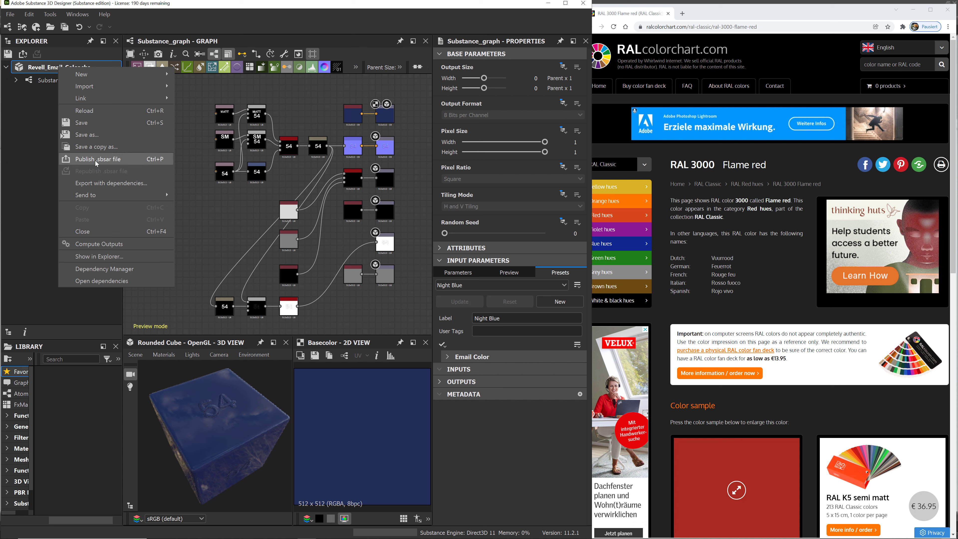
left_click(113, 160)
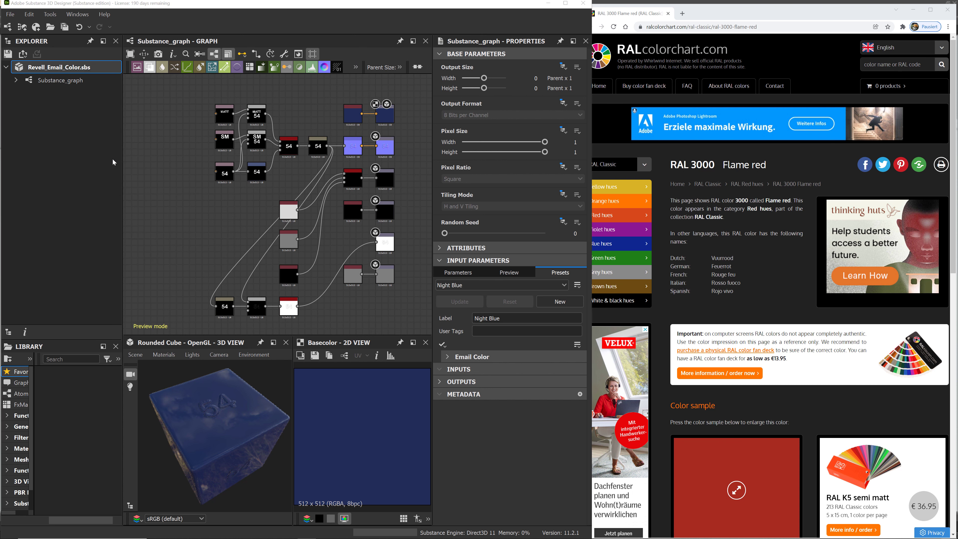
left_click_drag(302, 201, 300, 139)
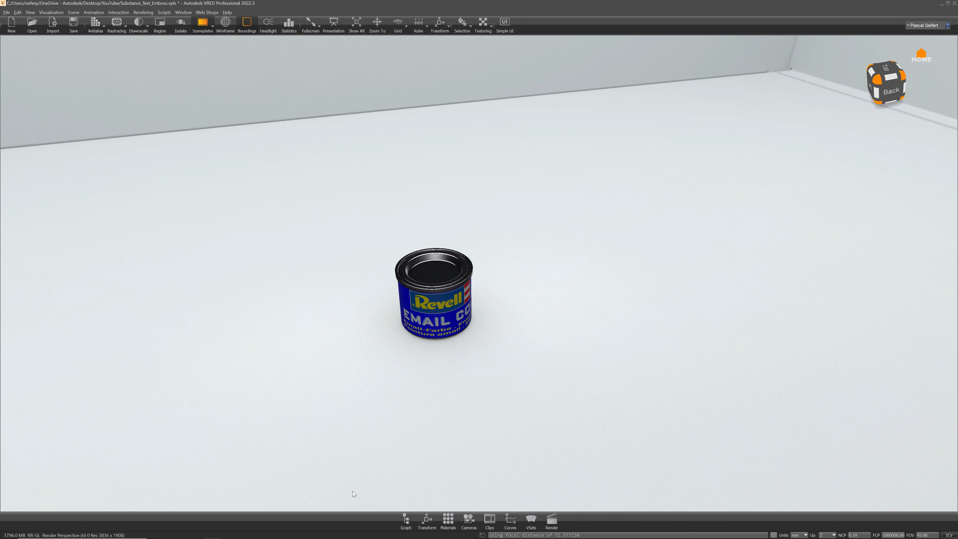
In VRED, show and widen the scene graph and expand Revell_Farbdose_Matt_15 and its MaterialGroup
left_click(406, 520)
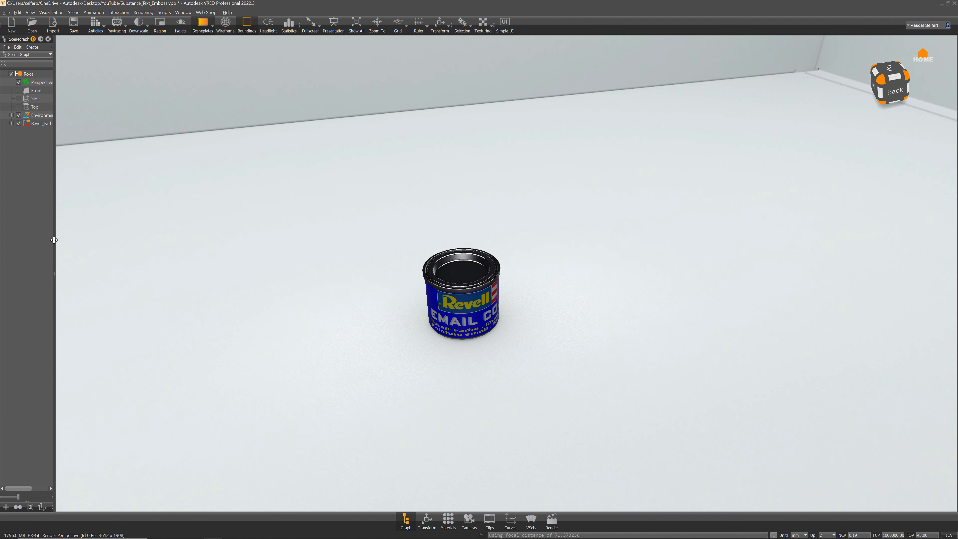
left_click_drag(54, 240, 108, 240)
left_click(11, 123)
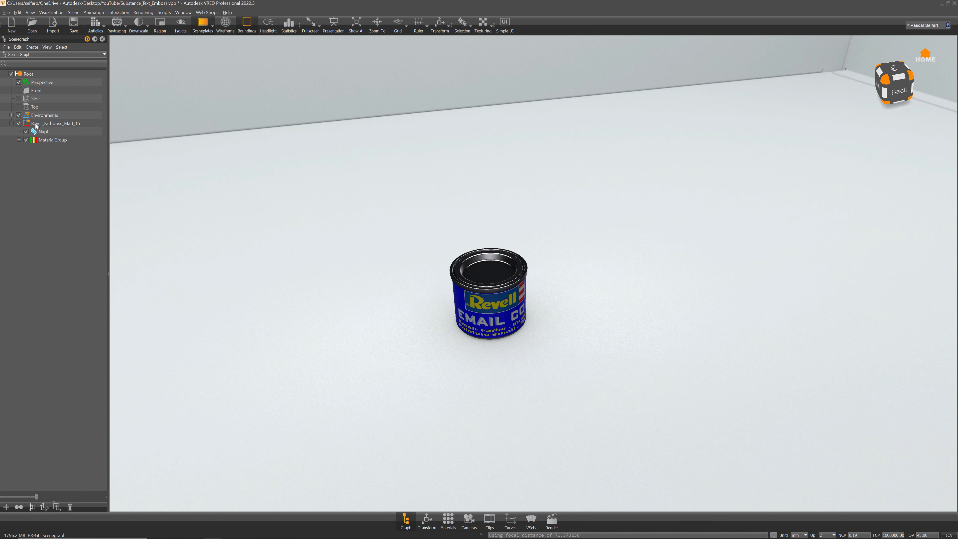
left_click(19, 140)
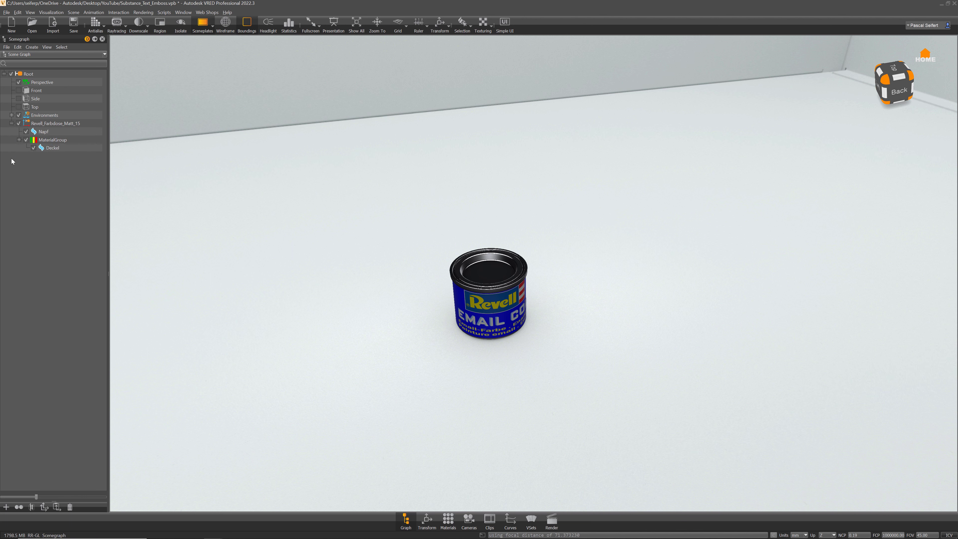
Turn off the bounding box display and duplicate the Revell_Farbdose_Matt_15 paint can node
left_click(51, 142)
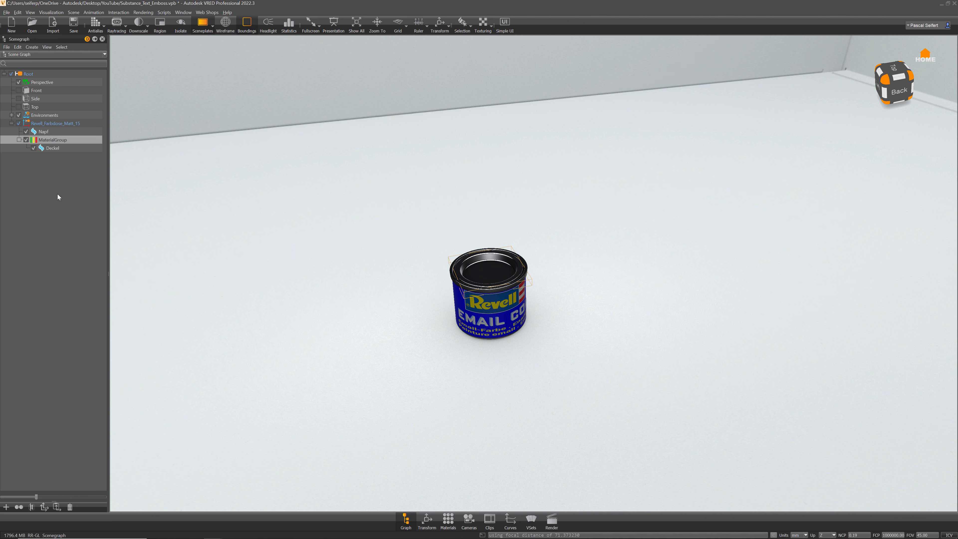
left_click(247, 25)
left_click(57, 125)
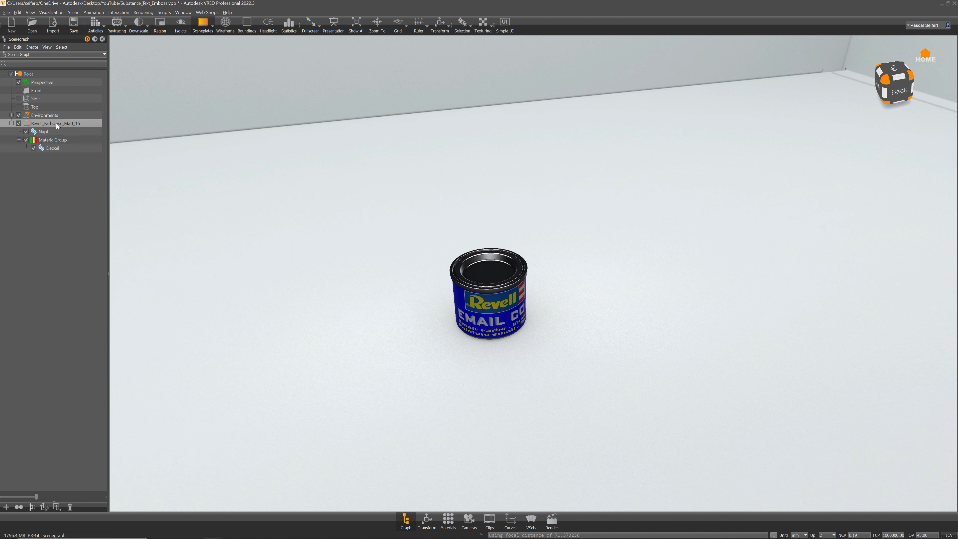
key("ctrl+d")
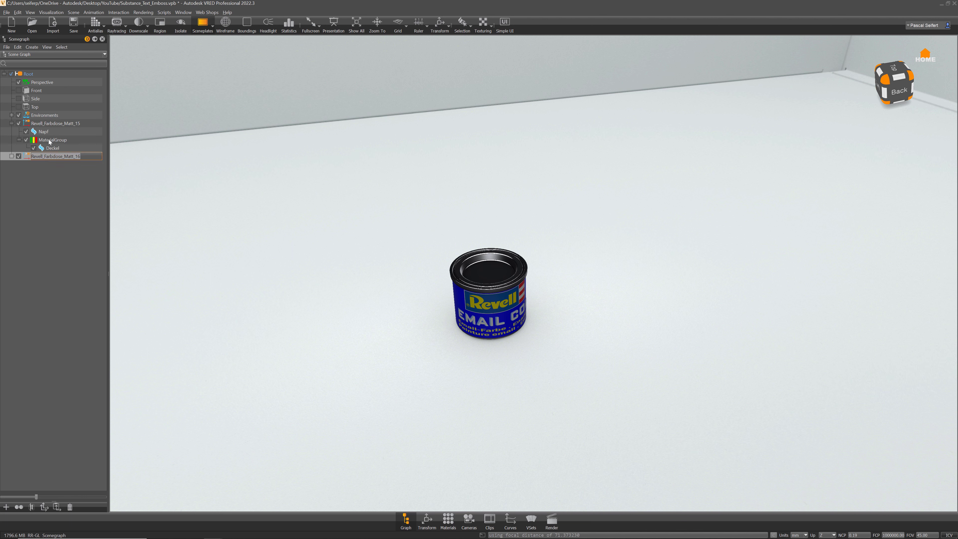
Expand the Revell_Farbdose_Matt_16 node and move this can along the green axis so it stands beside the original
left_click(12, 156)
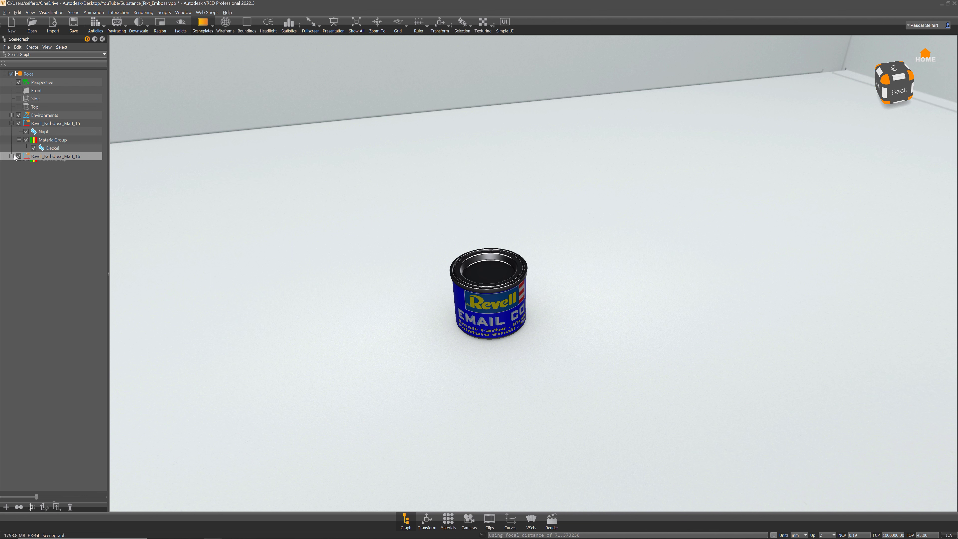
left_click(440, 23)
left_click_drag(566, 271, 658, 261)
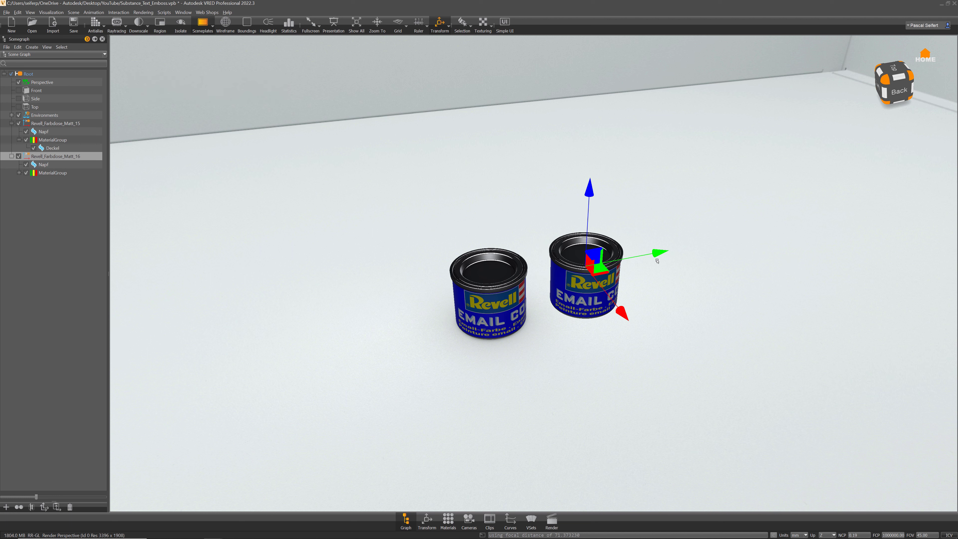
Delete the Napf and Deckel geometry from the Revell_Farbdose_Matt_16 group, keeping its MaterialGroup
left_click(19, 173)
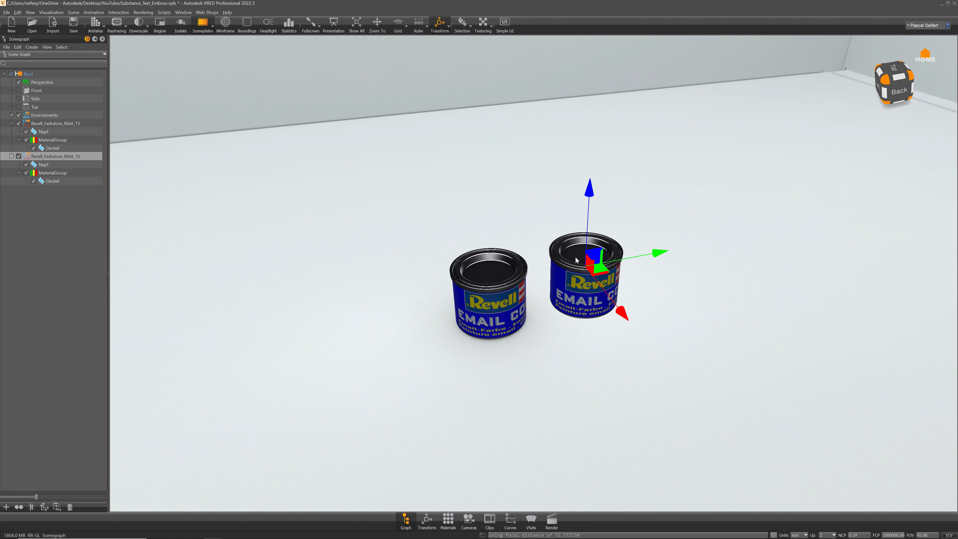
left_click(45, 168)
key("Delete")
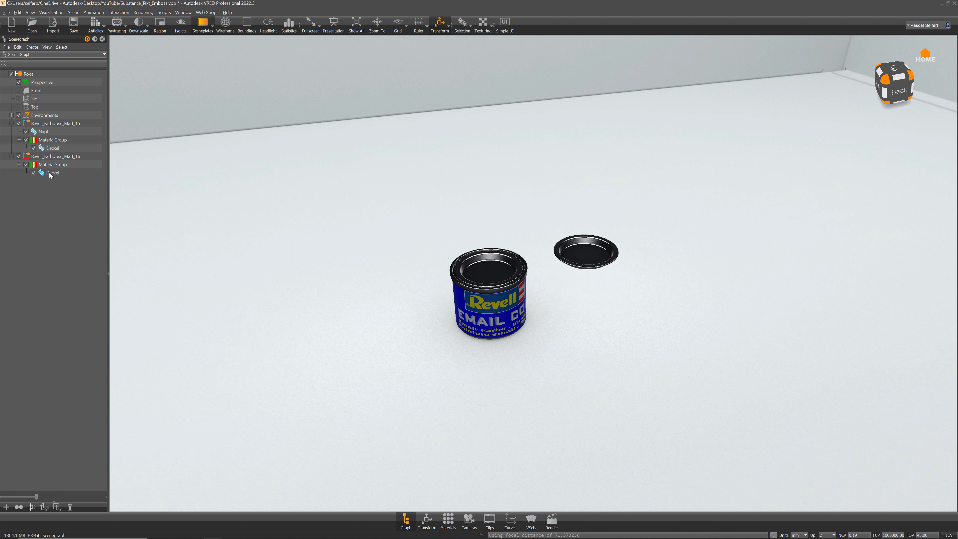
left_click(49, 172)
key("Delete")
Paste Napf and Deckel of Revell_Farbdose_Matt_15 as clones into Revell_Farbdose_Matt_16, and nest the cloned Deckel in its MaterialGroup
left_click(43, 132)
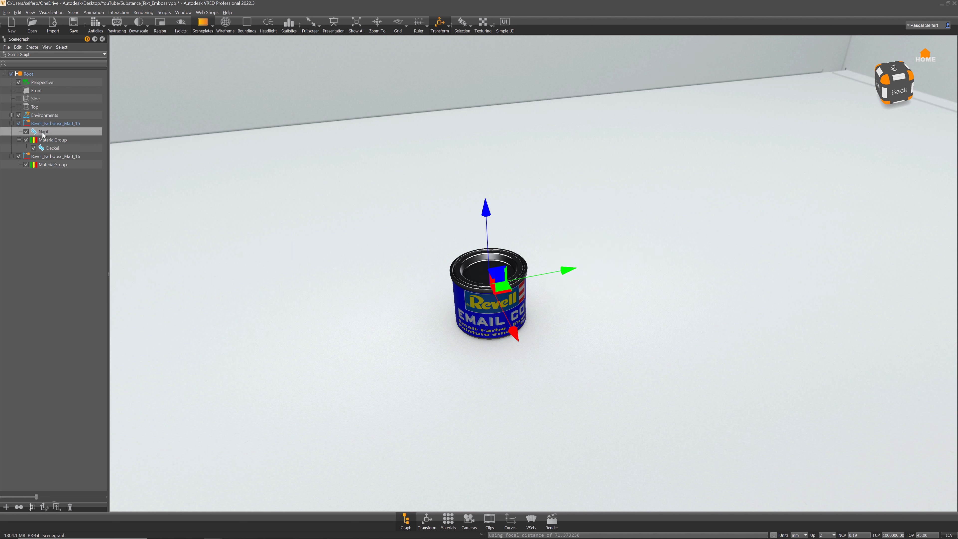
left_click(53, 148, "ctrl")
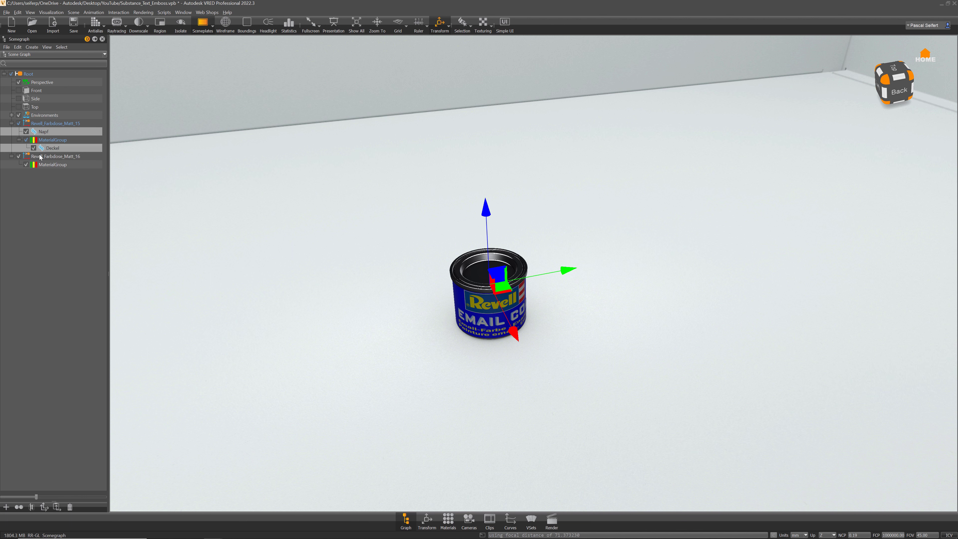
left_click(47, 157)
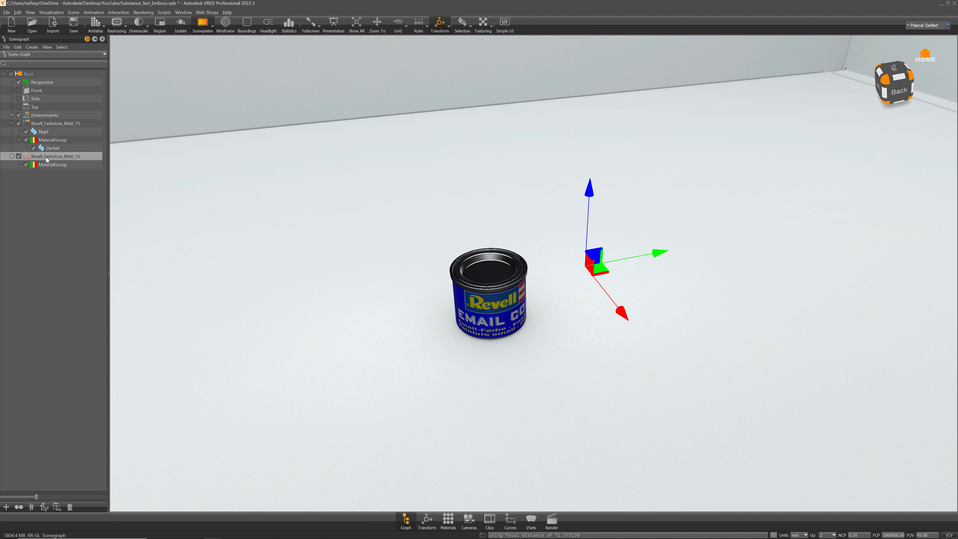
key("ctrl+shift+v")
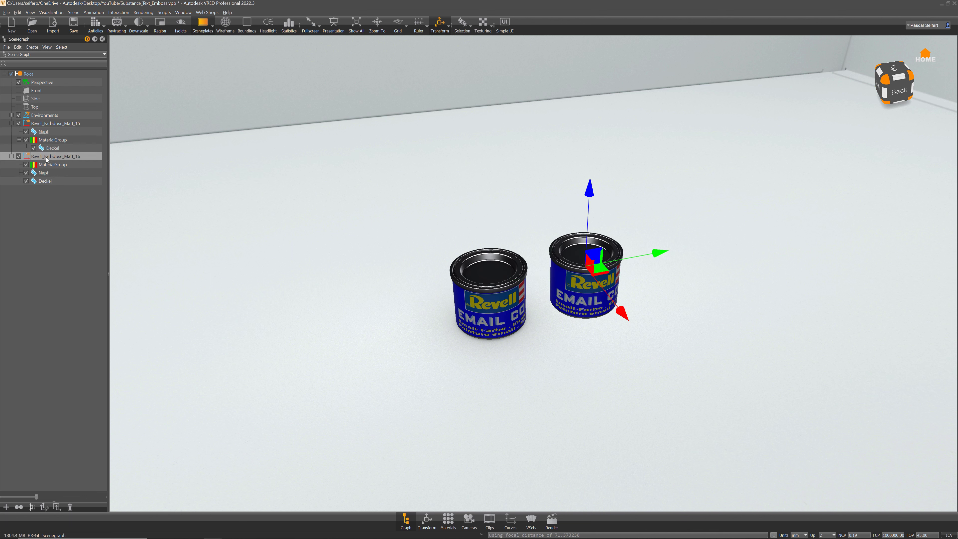
left_click(63, 209)
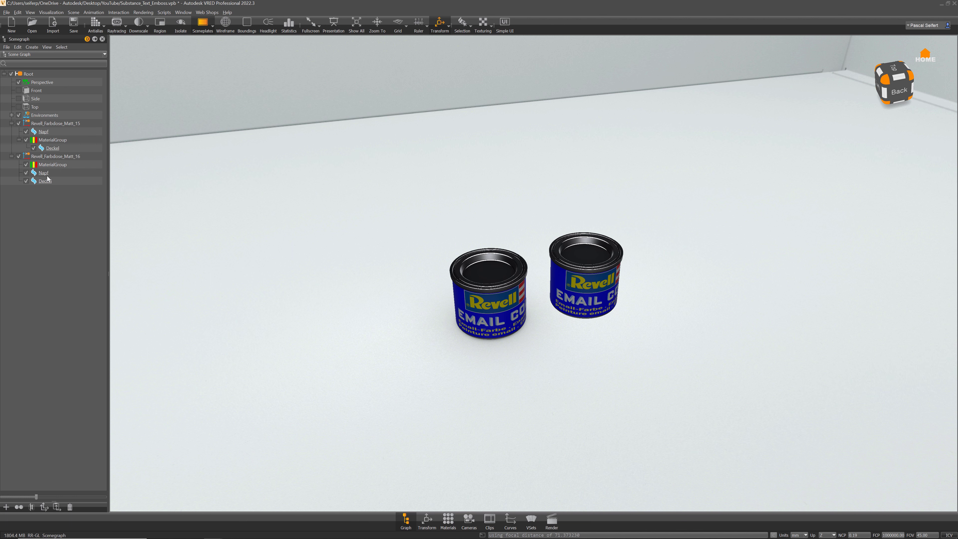
left_click_drag(49, 182, 46, 166)
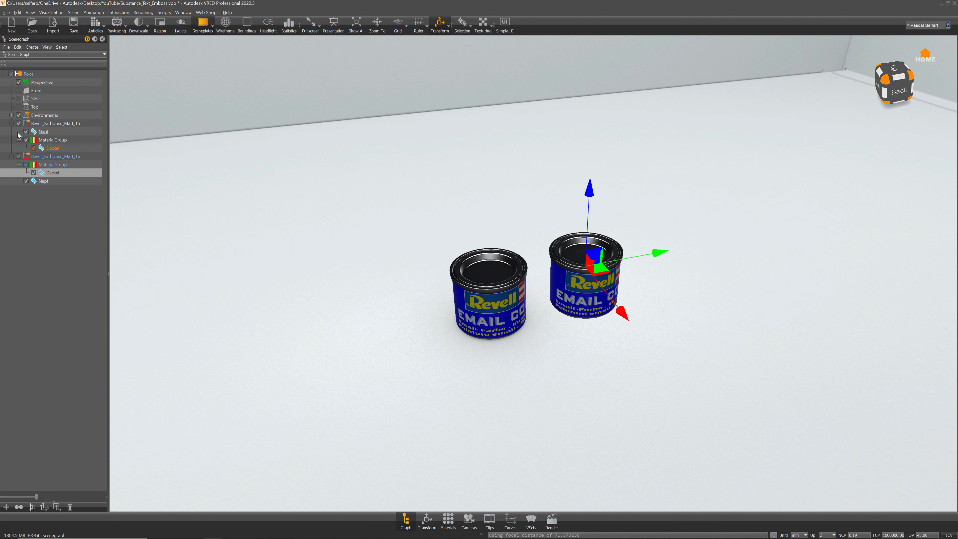
Show the Material Editor, dock it on the side opposite the scene graph and widen it
left_click(449, 520)
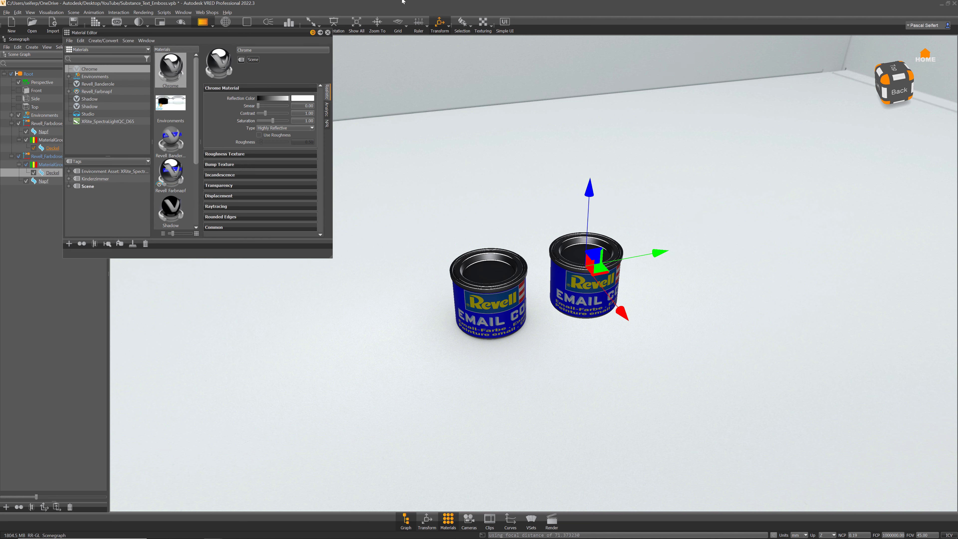
left_click_drag(241, 32, 955, 97)
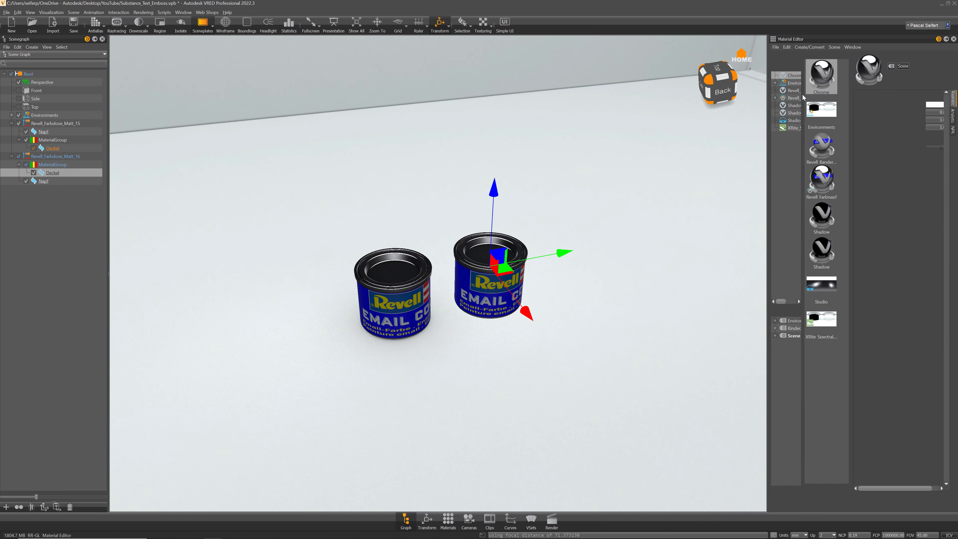
left_click_drag(768, 257, 587, 251)
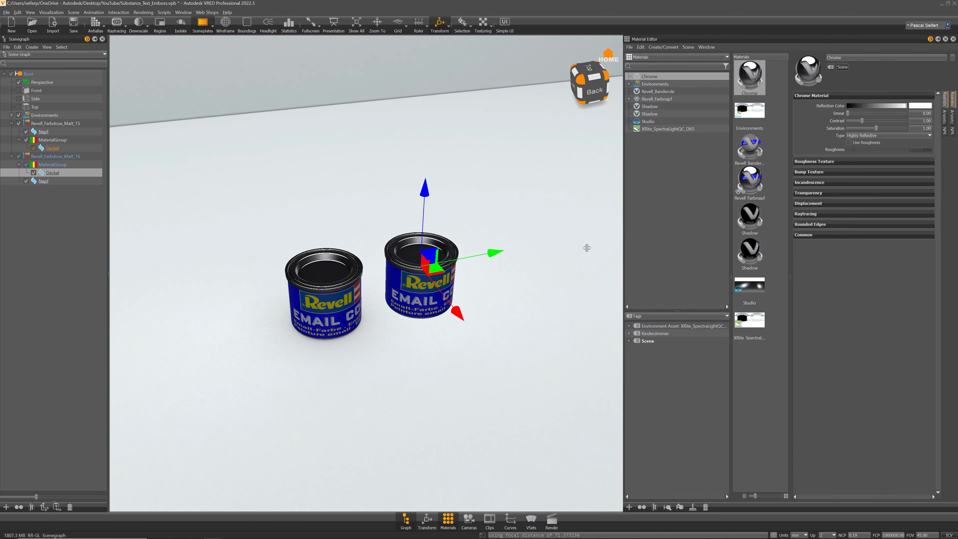
Create a Substance material and load the Revell_Email_Color.sbsar archive into it
left_click(656, 163)
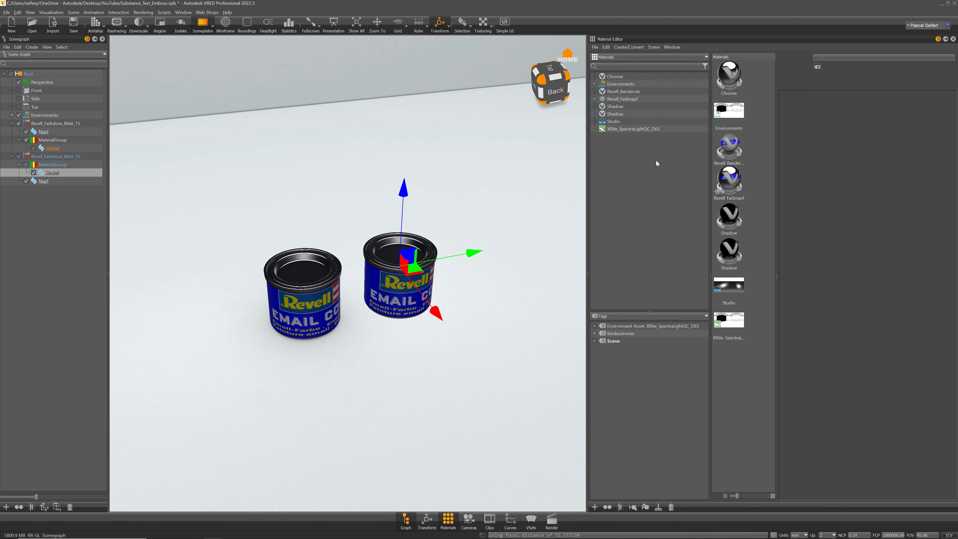
right_click(634, 162)
mouse_move(716, 170)
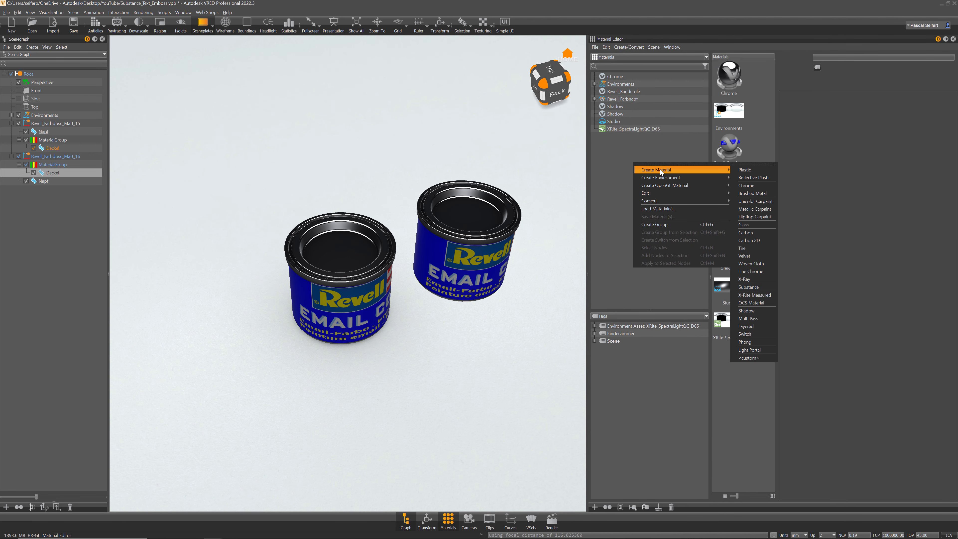
left_click(749, 287)
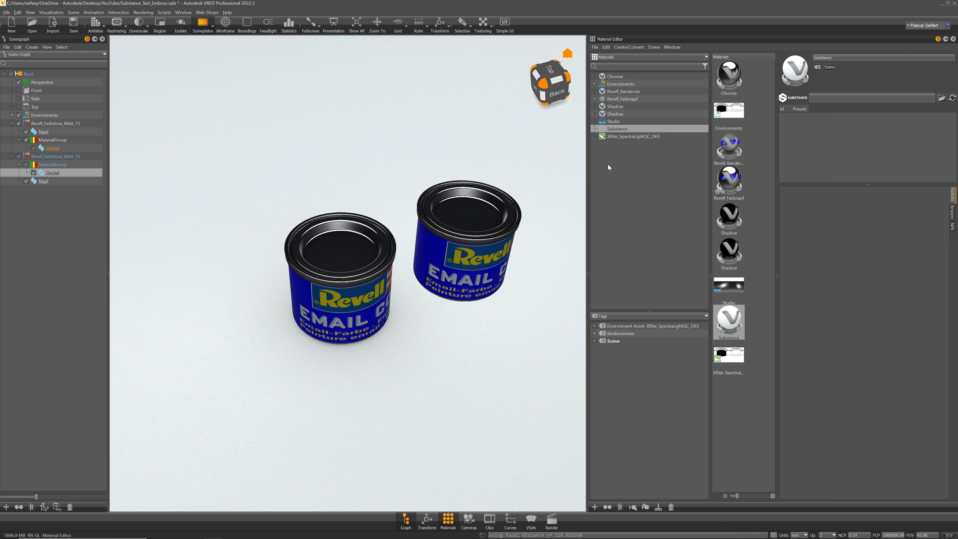
left_click(942, 98)
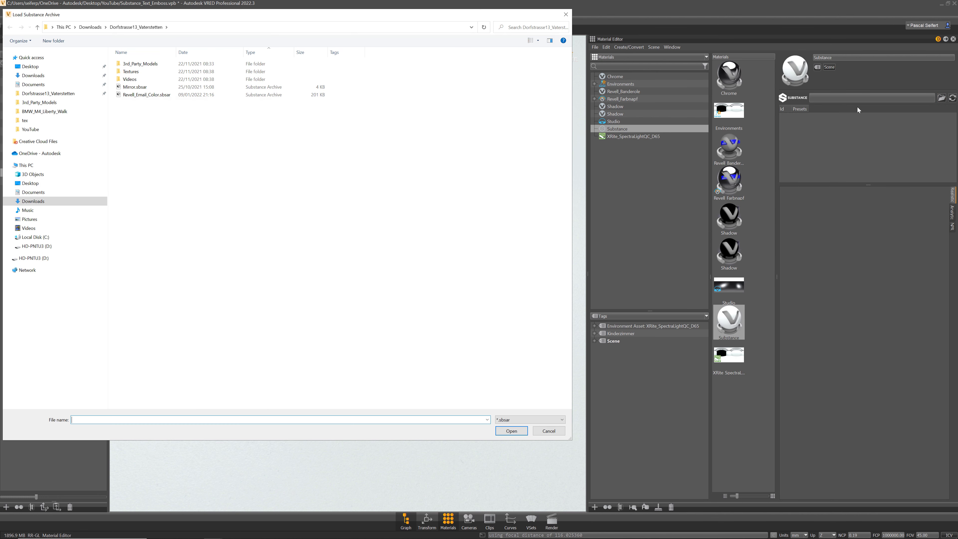
double_click(162, 95)
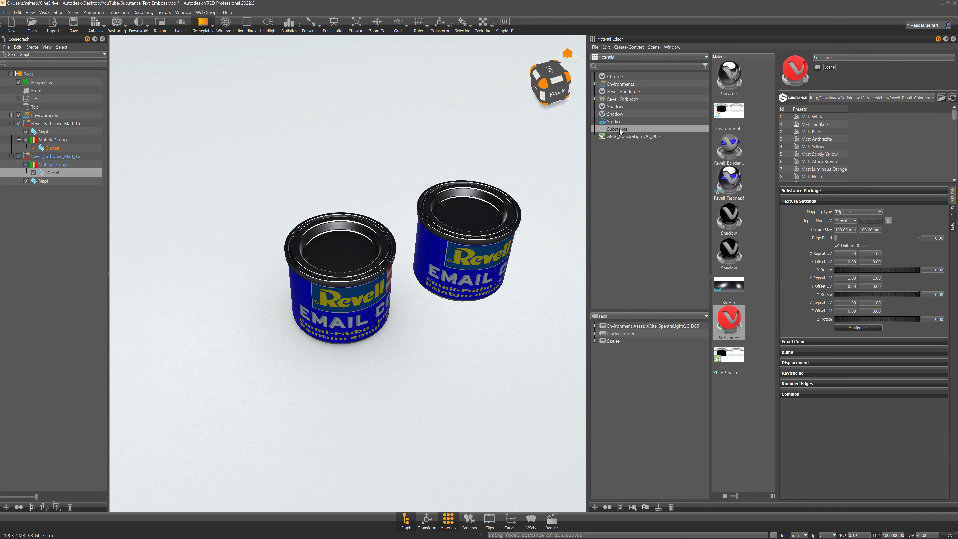
Assign the Substance material to the MaterialGroup of Revell_Farbdose_Matt_15 and apply its Sea Green preset
left_click_drag(620, 131, 47, 142)
left_click_drag(358, 250, 359, 269)
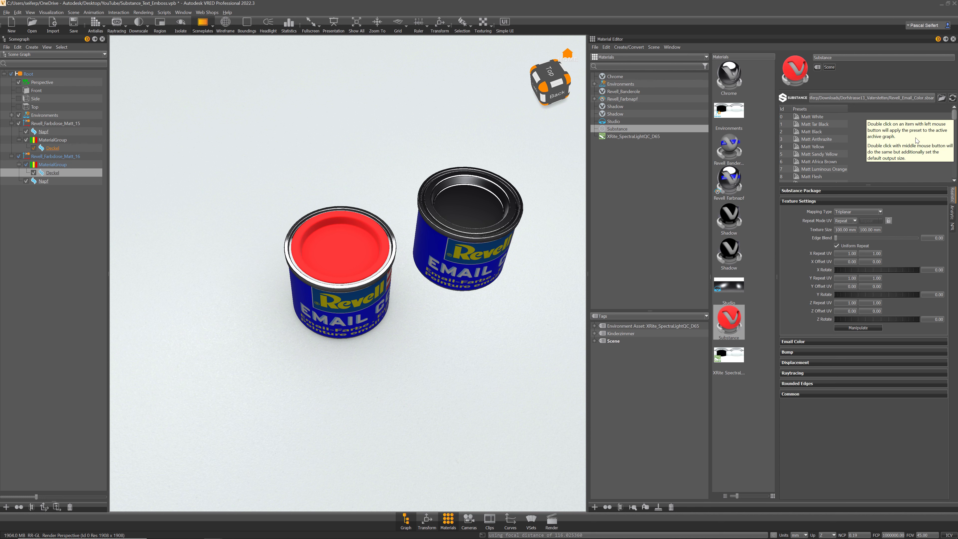
scroll(823, 146, "down", 20)
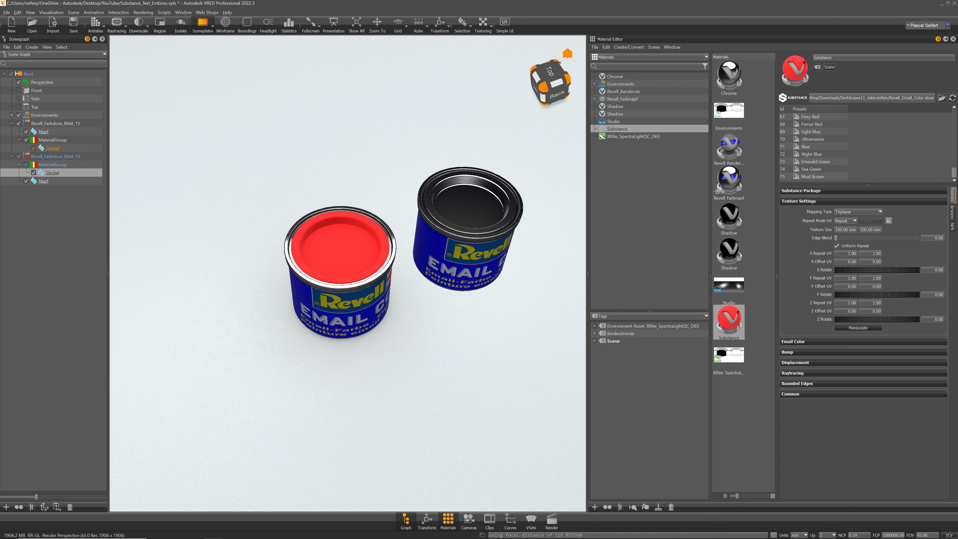
left_click(815, 170)
left_click_drag(349, 281, 357, 263)
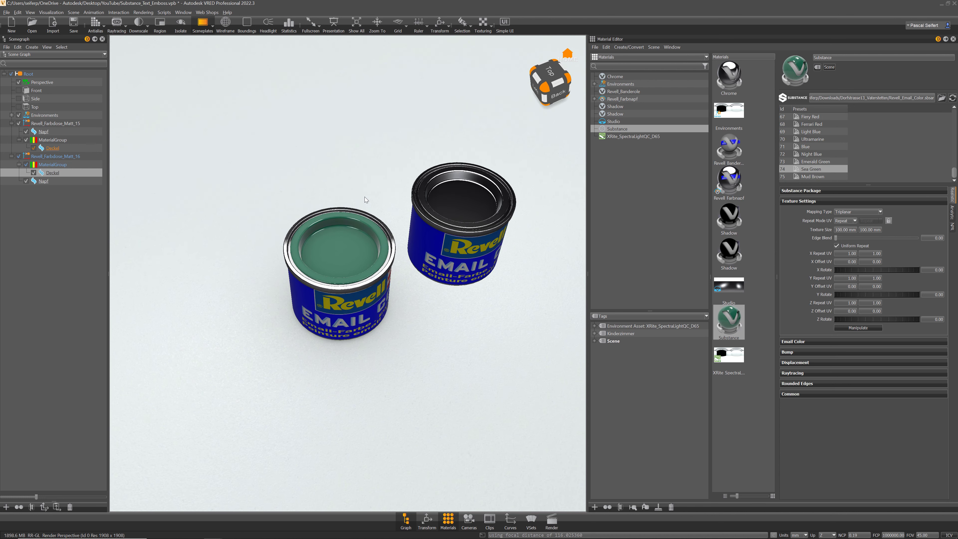
Change the Substance material's texture mapping type to UV
scroll(364, 197, "up", 5)
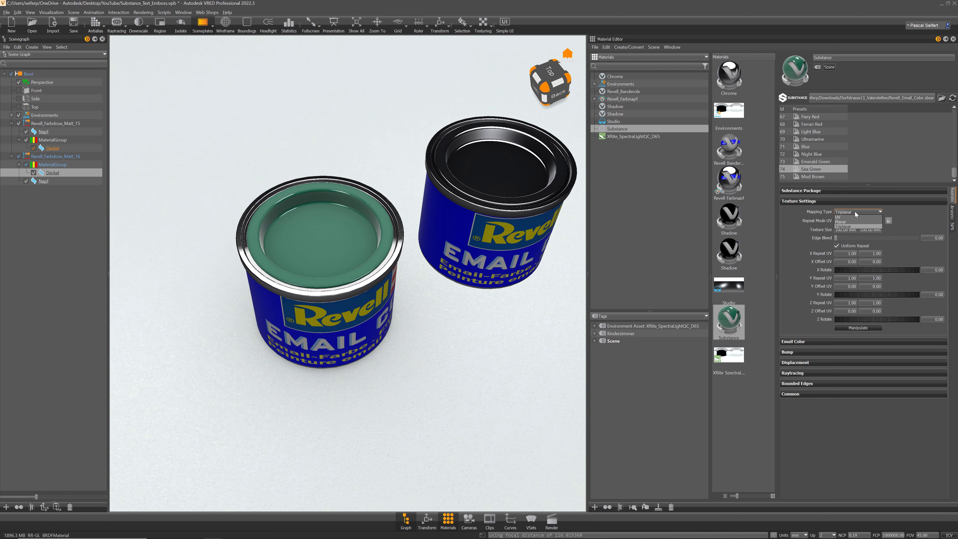
left_click(846, 225)
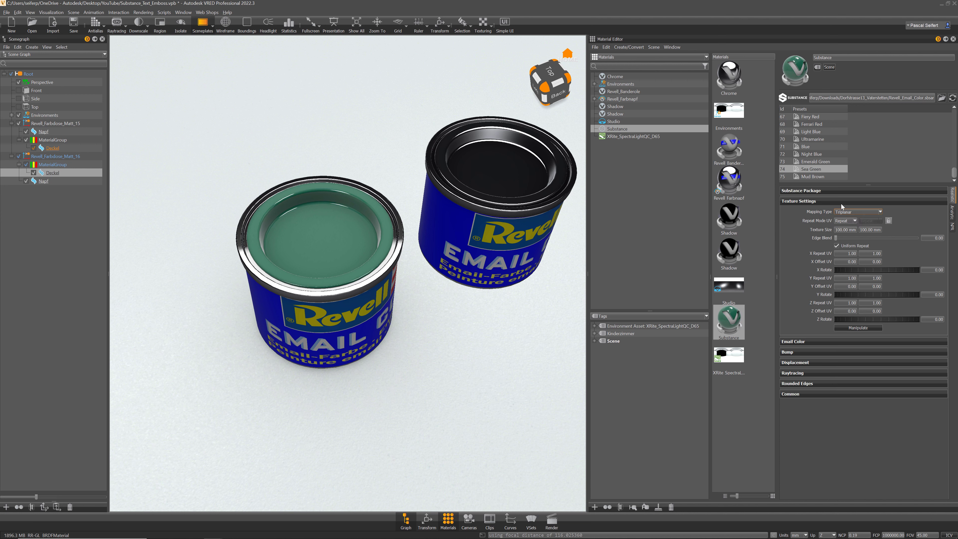
scroll(845, 215, "up", 1)
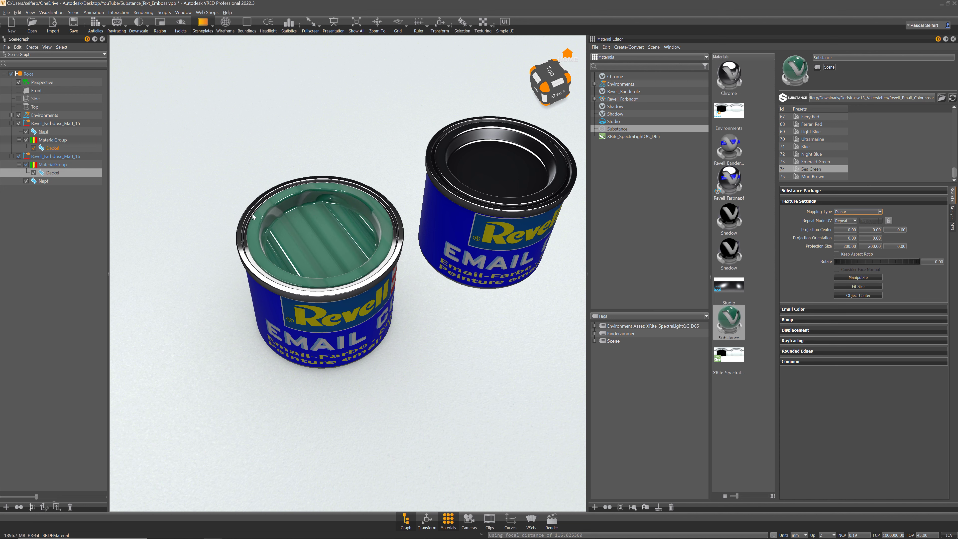
scroll(848, 212, "up", 1)
Inspect the lid's UV layout in an enlarged UV Editor, select the first can's MaterialGroup and close the editor
left_click(74, 12)
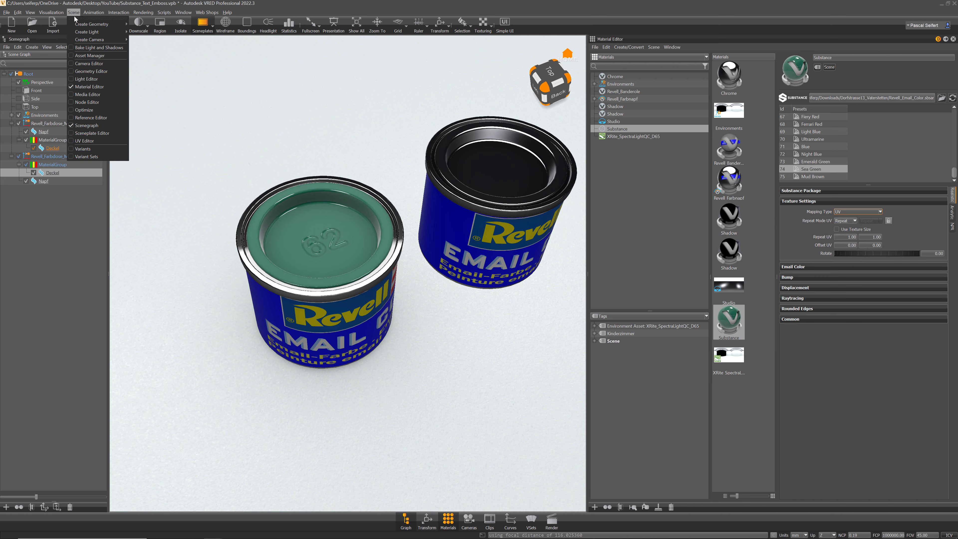
left_click(88, 141)
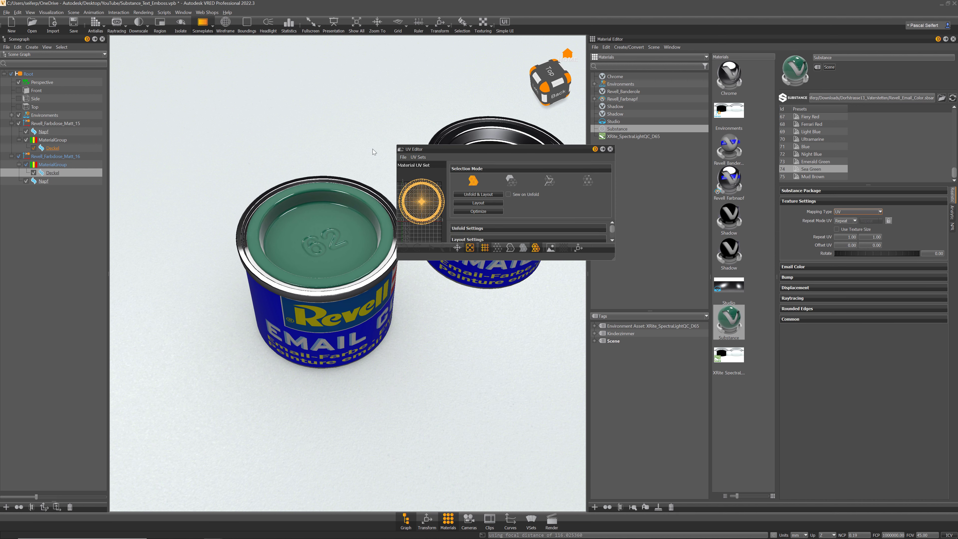
left_click_drag(418, 149, 250, 76)
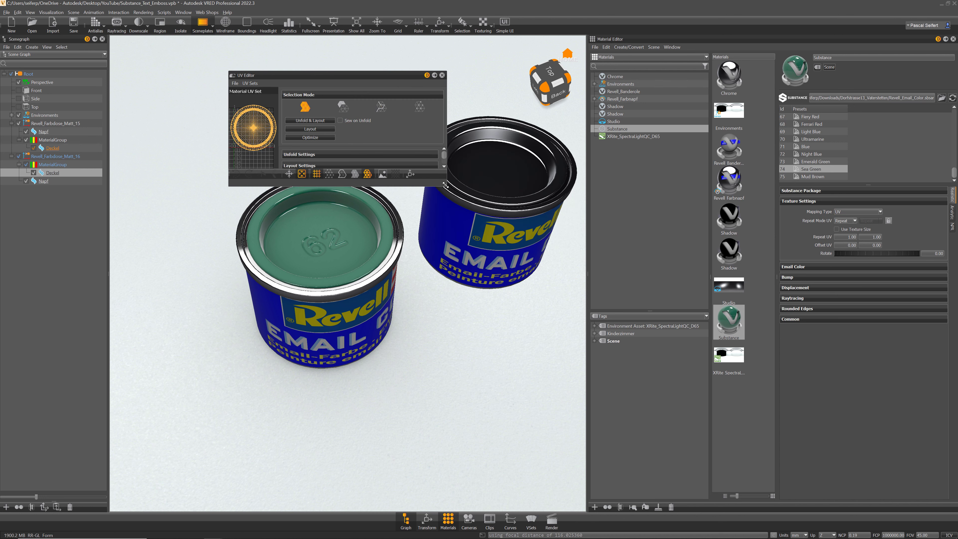
left_click_drag(445, 184, 576, 375)
left_click(85, 142)
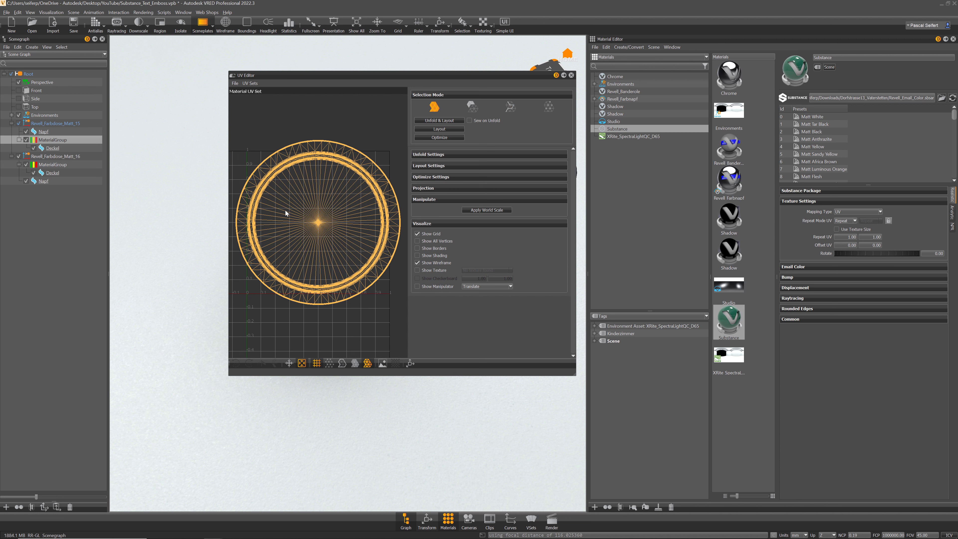
left_click(571, 75)
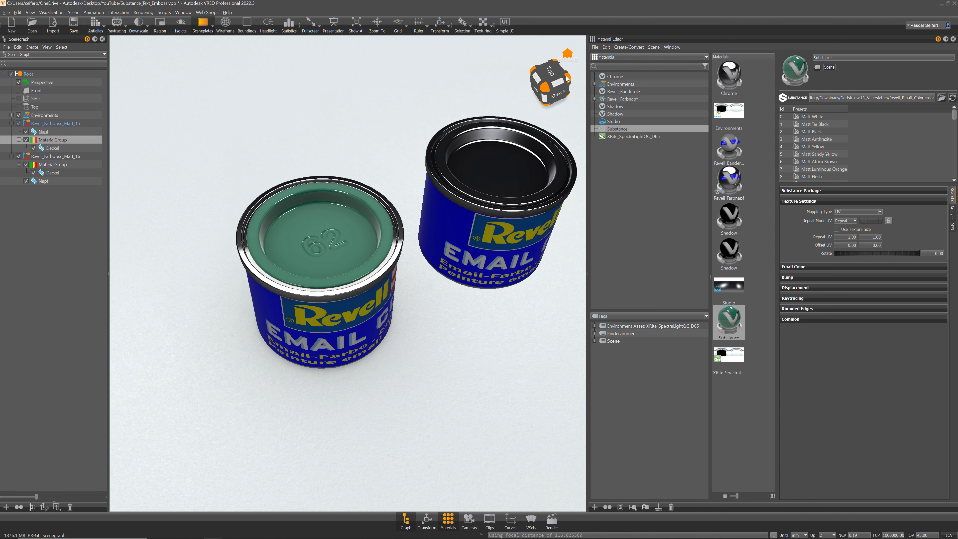
Apply the Matt Black preset to the Substance material and examine the embossed text on the first can's lid
scroll(438, 292, "down", 5)
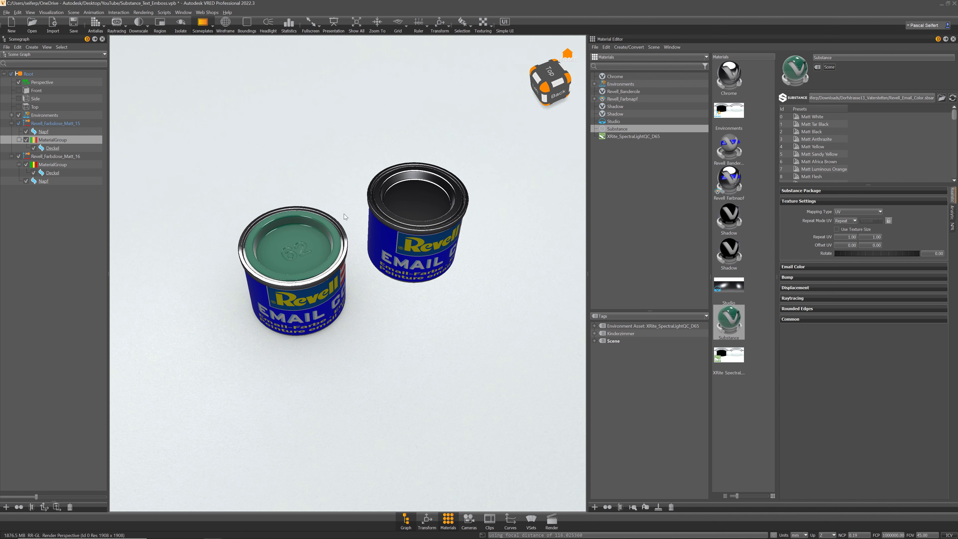
scroll(344, 214, "up", 4)
middle_click_drag(345, 214, 376, 223, "alt")
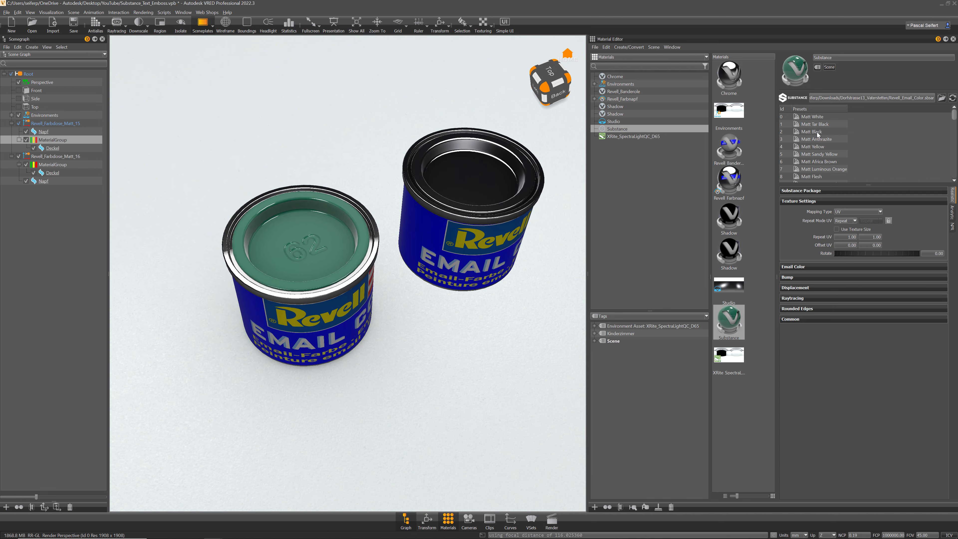
left_click(812, 132)
left_click_drag(395, 271, 397, 214, "alt")
middle_click_drag(373, 235, 411, 222, "alt")
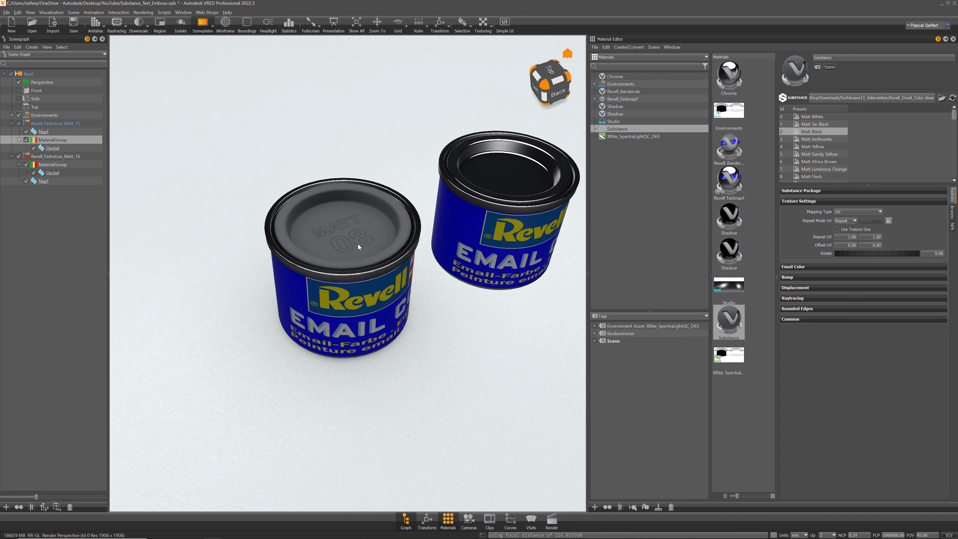
left_click_drag(342, 213, 369, 253, "alt")
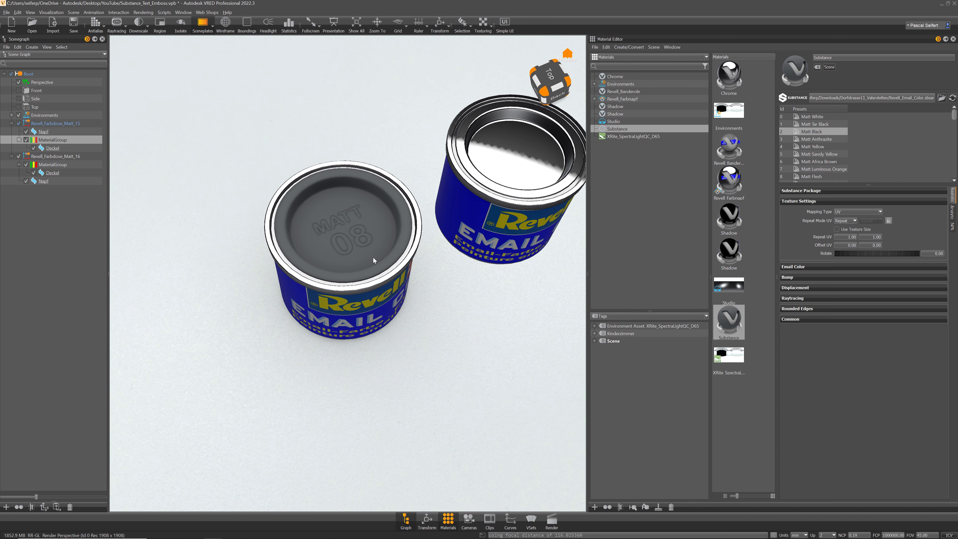
left_click_drag(390, 292, 393, 280, "alt")
right_click_drag(393, 280, 393, 270, "alt")
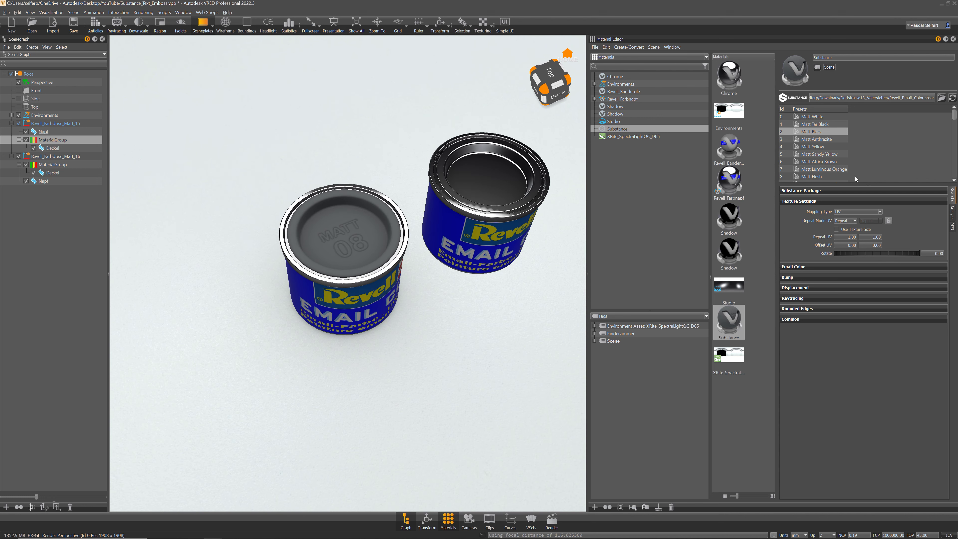
Apply the SM Dark Green preset to the Substance material and view the first can's lid from above
scroll(855, 176, "down", 16)
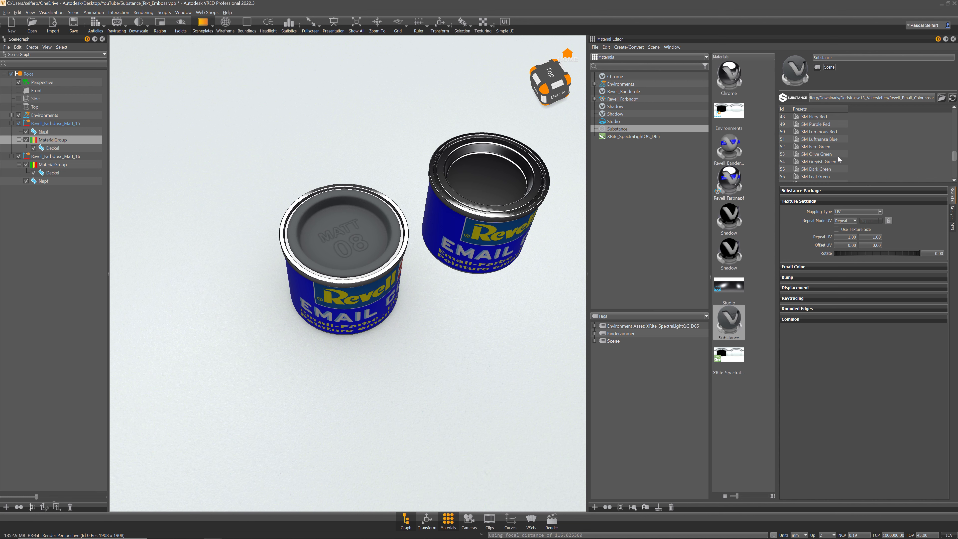
left_click(823, 169)
left_click_drag(343, 211, 319, 235, "alt")
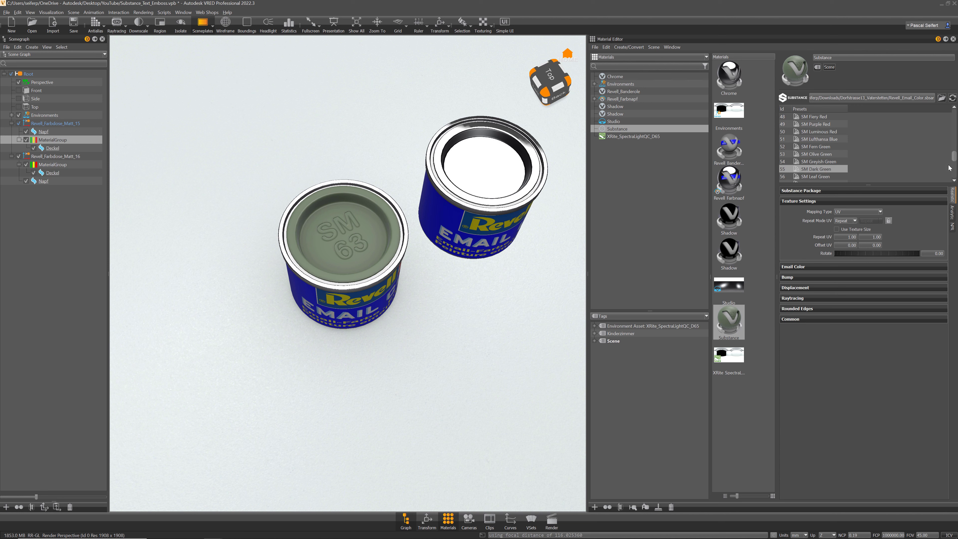
Apply the Mud Brown preset to the Substance material on the first can's lid
scroll(873, 150, "down", 7)
left_click(821, 176)
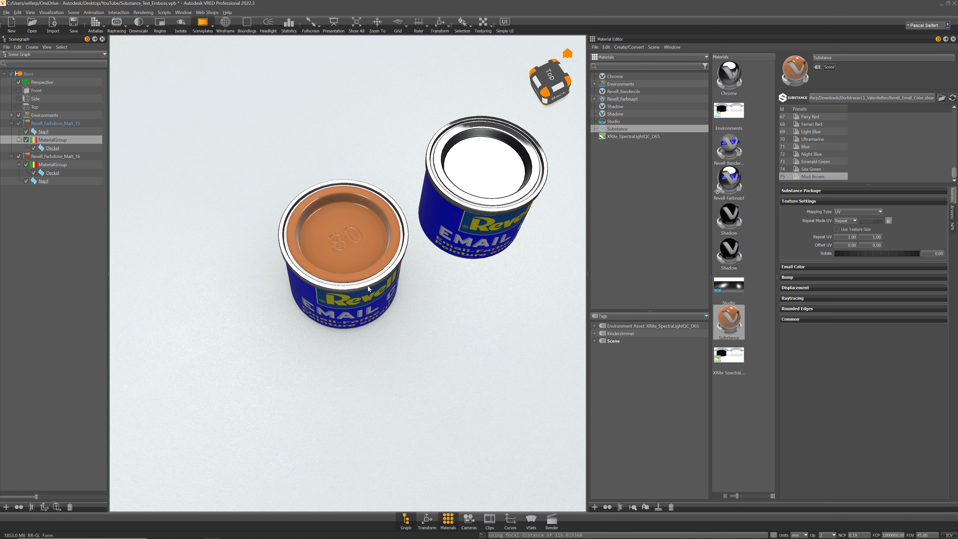
left_click_drag(345, 211, 356, 187)
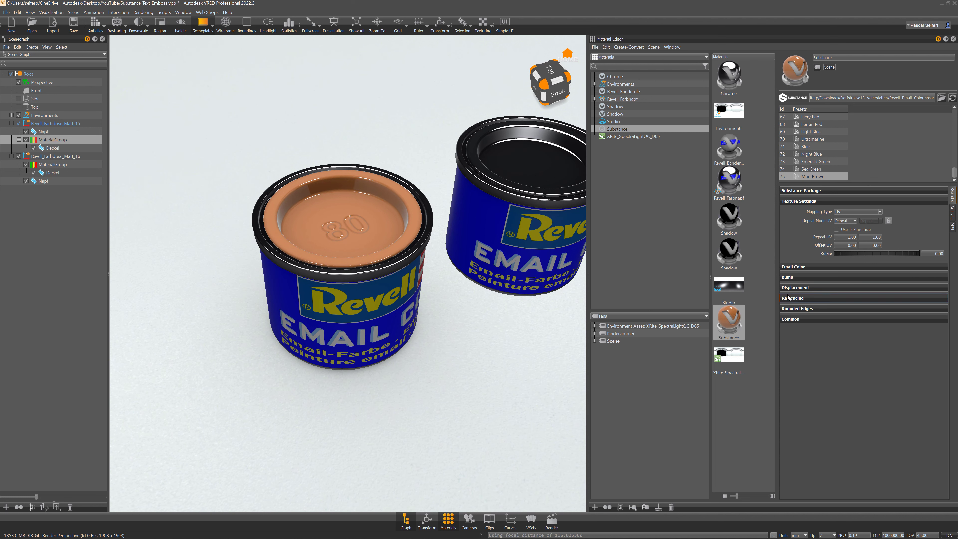
Set the Substance material's bump intensity to 0 and examine the embossed number on the lid up close
left_click(808, 289)
left_click(808, 288)
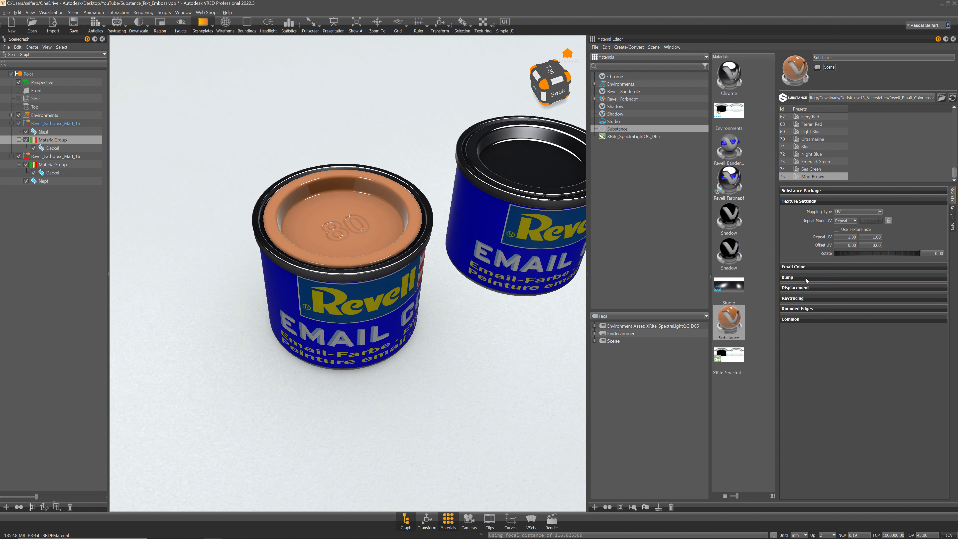
left_click(807, 278)
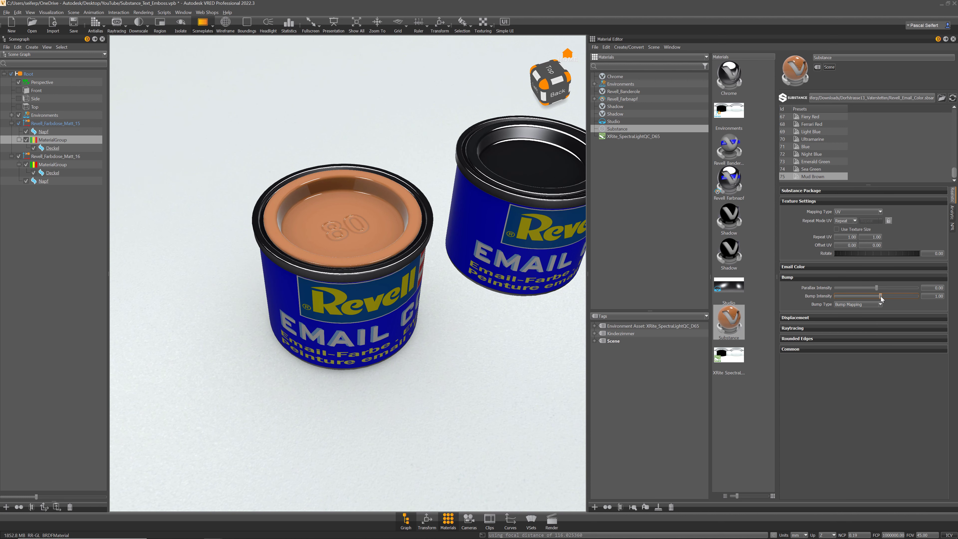
left_click_drag(881, 297, 950, 296)
type("0")
key("Return")
left_click_drag(371, 240, 361, 221)
right_click_drag(361, 221, 372, 244)
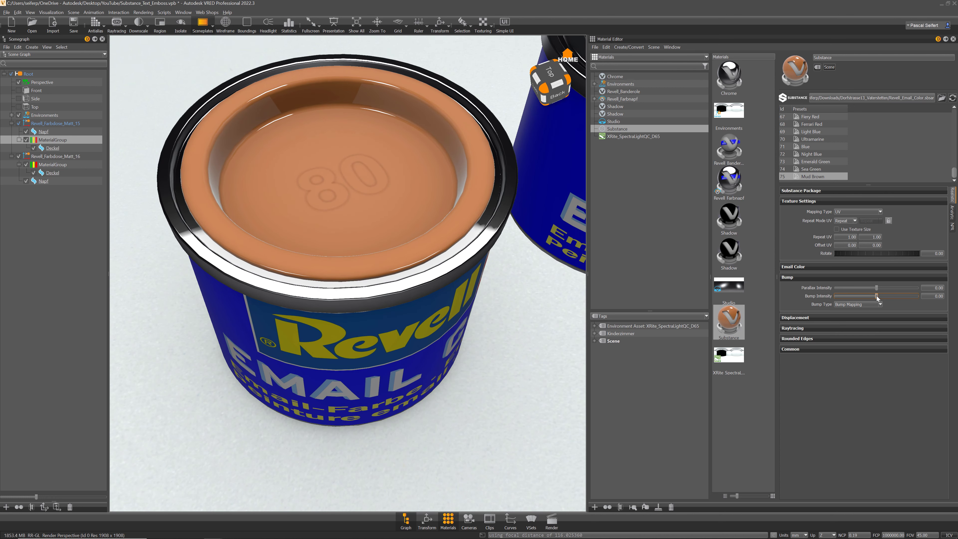
Raise the Substance material's bump intensity back to 1.00 and frame both paint cans
left_click_drag(876, 296, 879, 296)
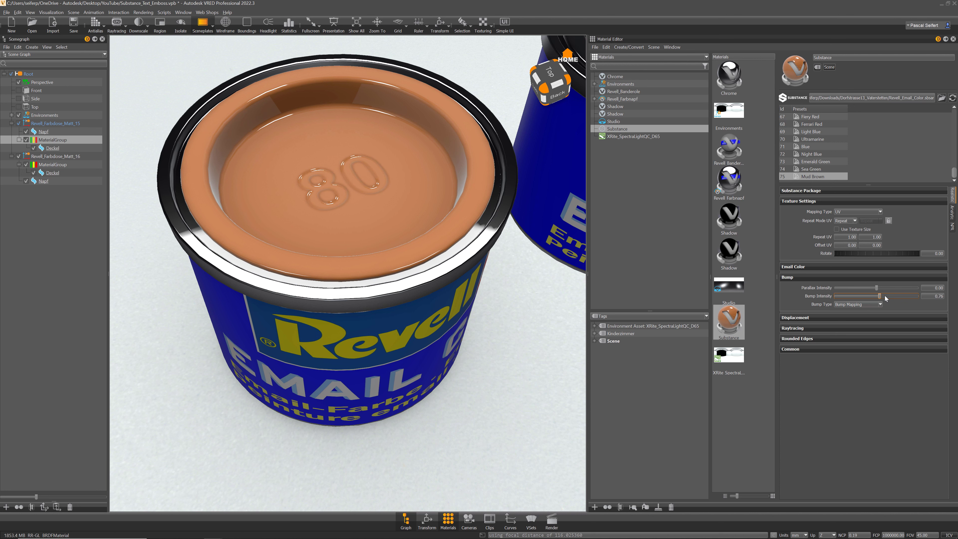
key("Tab")
right_click_drag(427, 261, 420, 274)
middle_click_drag(420, 274, 406, 297)
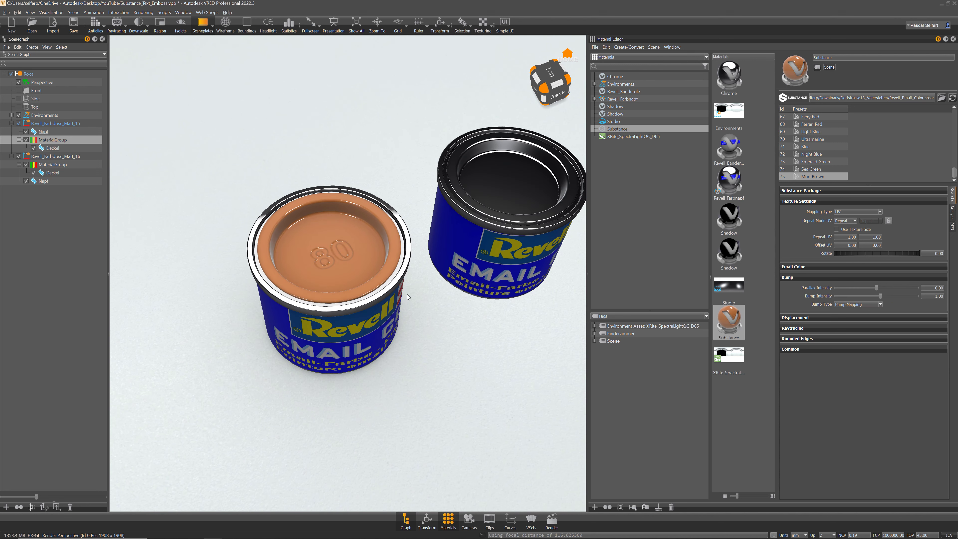
left_click_drag(405, 296, 412, 278)
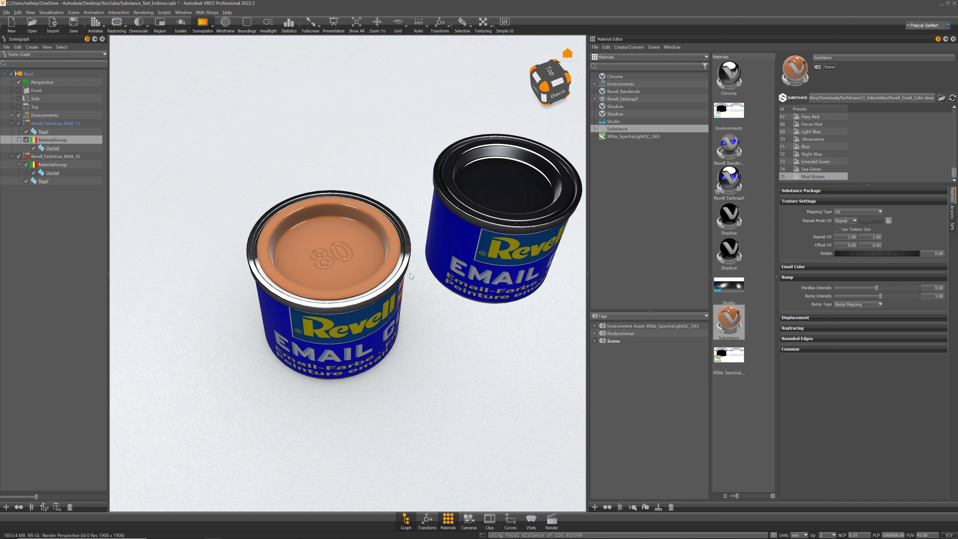
middle_click_drag(438, 242, 411, 245)
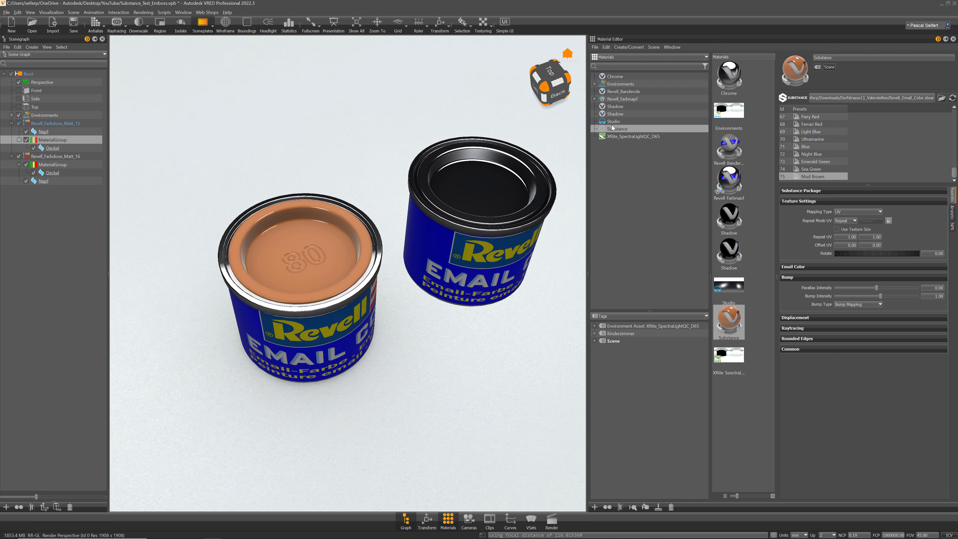
Duplicate the Substance material and assign the copy to the MaterialGroup of Revell_Farbdose_Matt_16
left_click(623, 130)
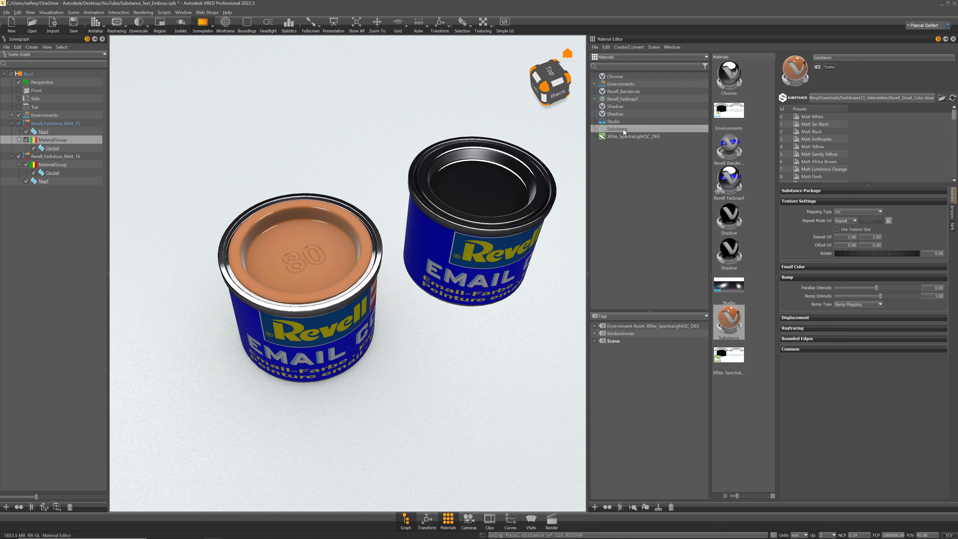
key("ctrl+d")
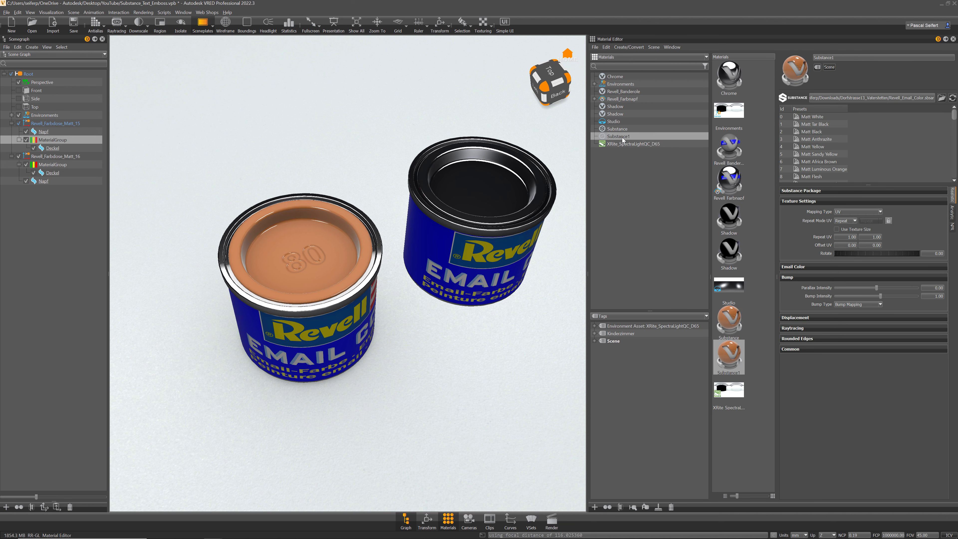
left_click_drag(622, 139, 53, 167)
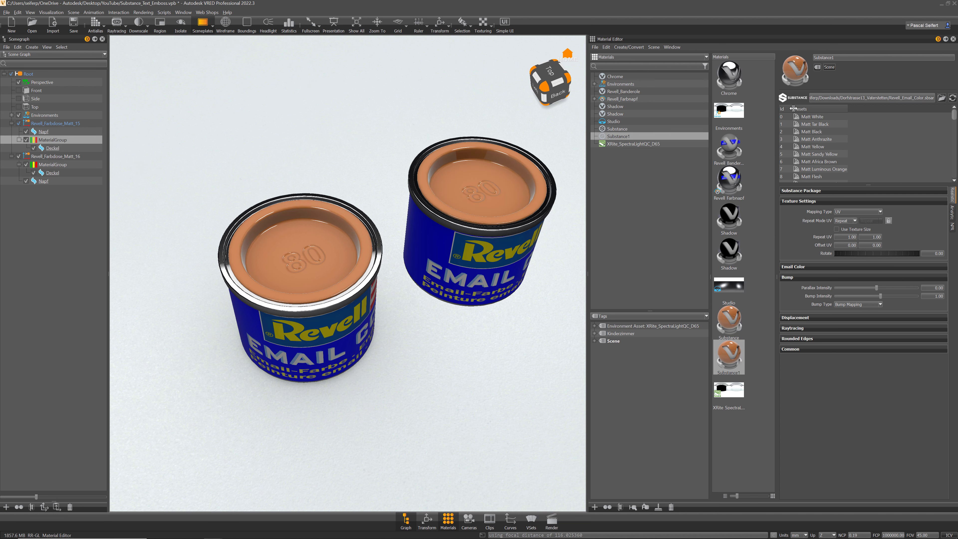
Apply the Matt Flesh preset to the duplicated material and compare both cans' lids
scroll(827, 155, "down", 2)
left_click(818, 132)
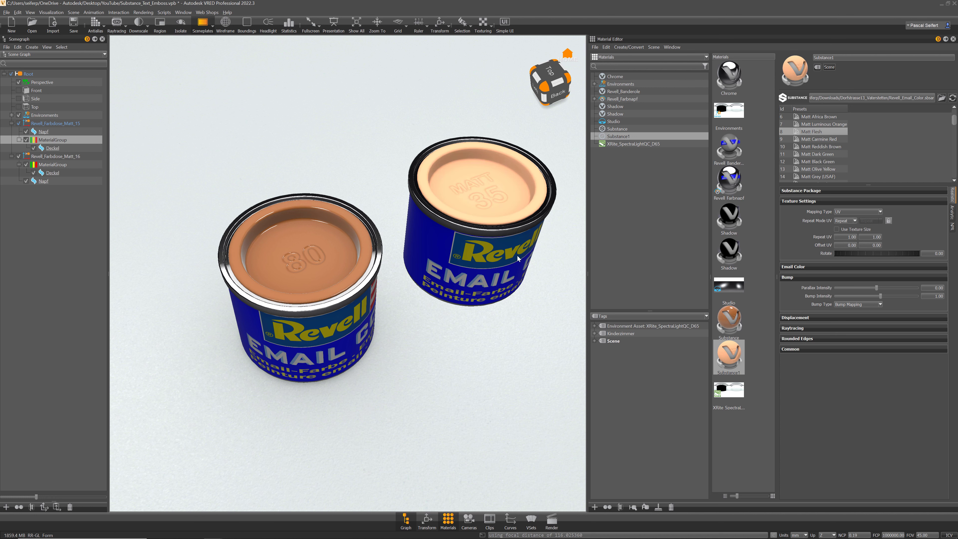
scroll(516, 256, "down", 4)
left_click_drag(512, 245, 494, 211)
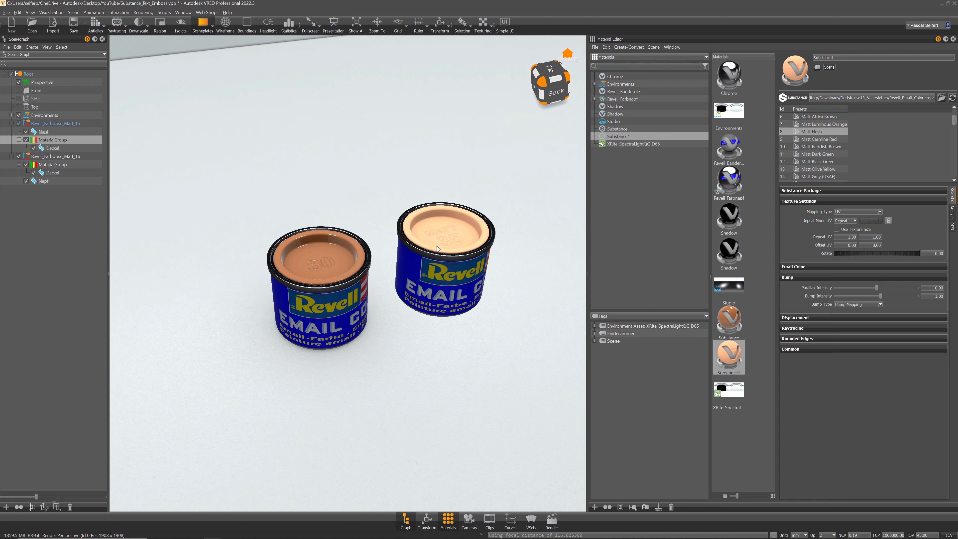
left_click_drag(327, 244, 332, 250)
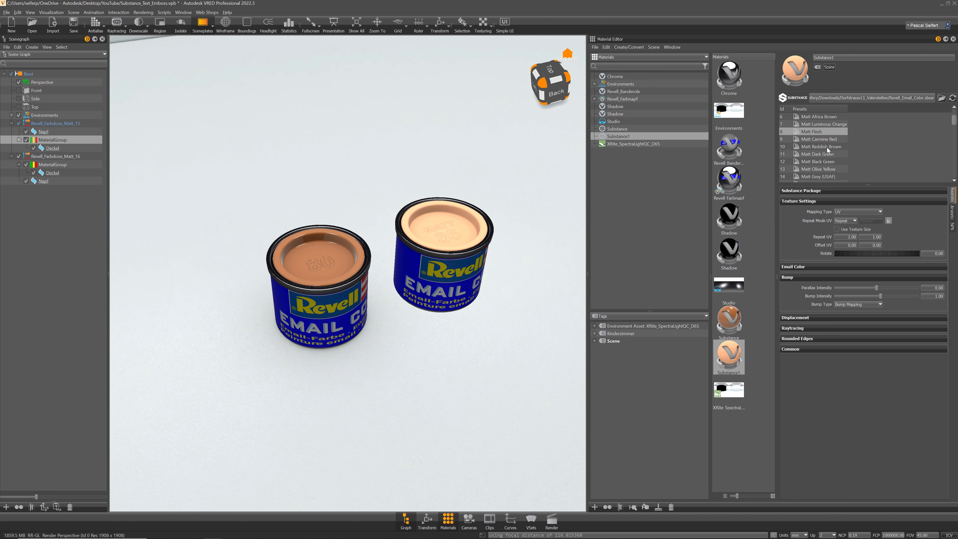
Try a beige SM preset on the duplicated material, and replace it with the Light Blue preset
scroll(826, 150, "down", 3)
scroll(826, 159, "down", 9)
left_click(814, 153)
scroll(831, 150, "down", 7)
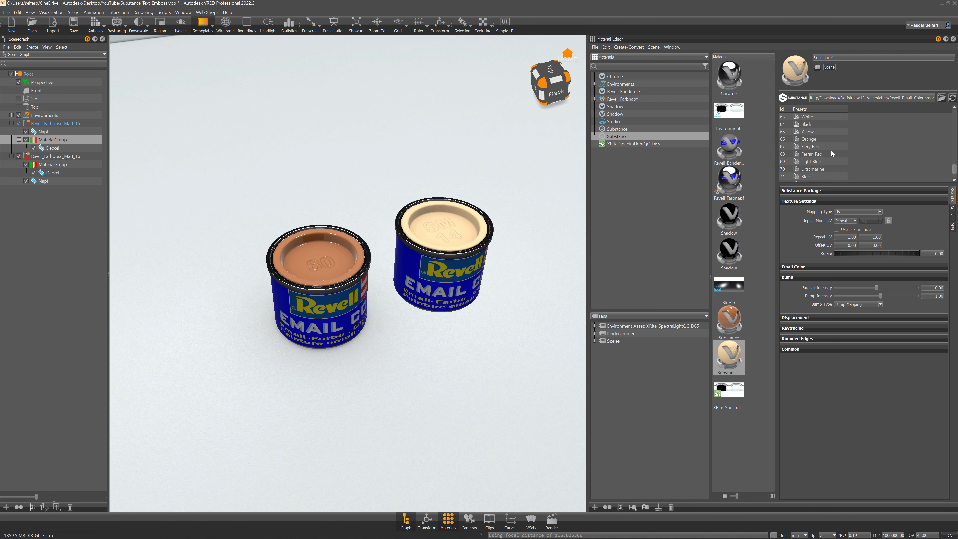
left_click(816, 162)
left_click_drag(383, 250, 385, 265)
middle_click_drag(470, 244, 424, 248)
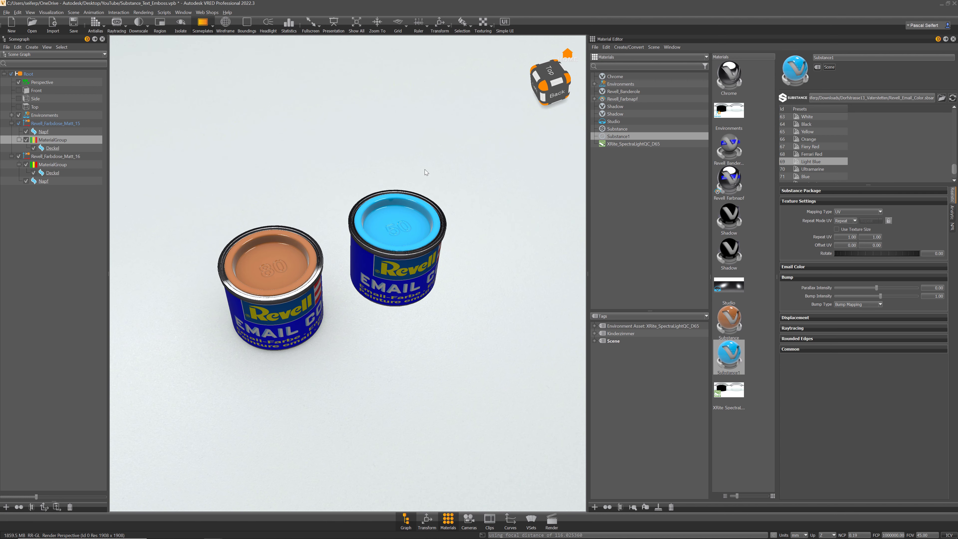
Expand the duplicated material's Email Color settings and change the finish to Solid silk matt
left_click(802, 277)
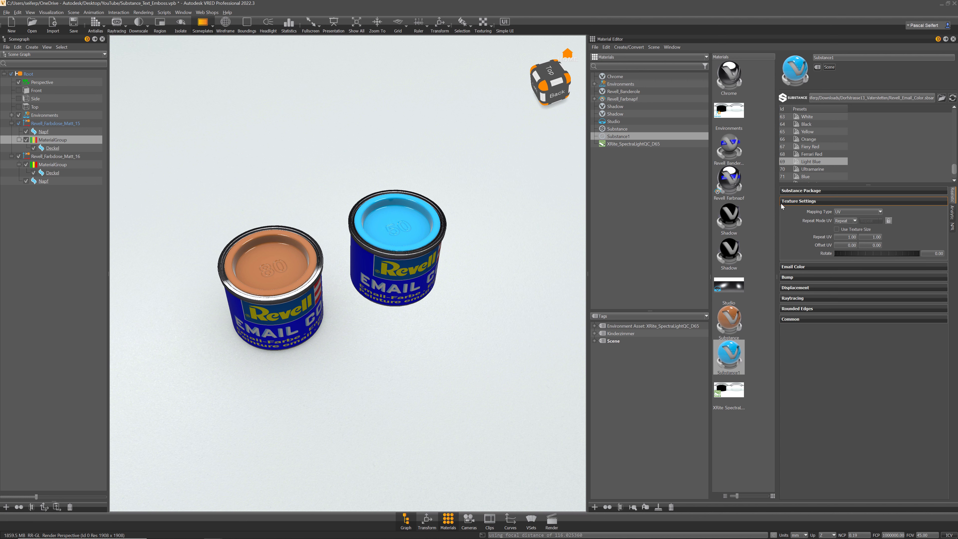
left_click(797, 201)
left_click(793, 212)
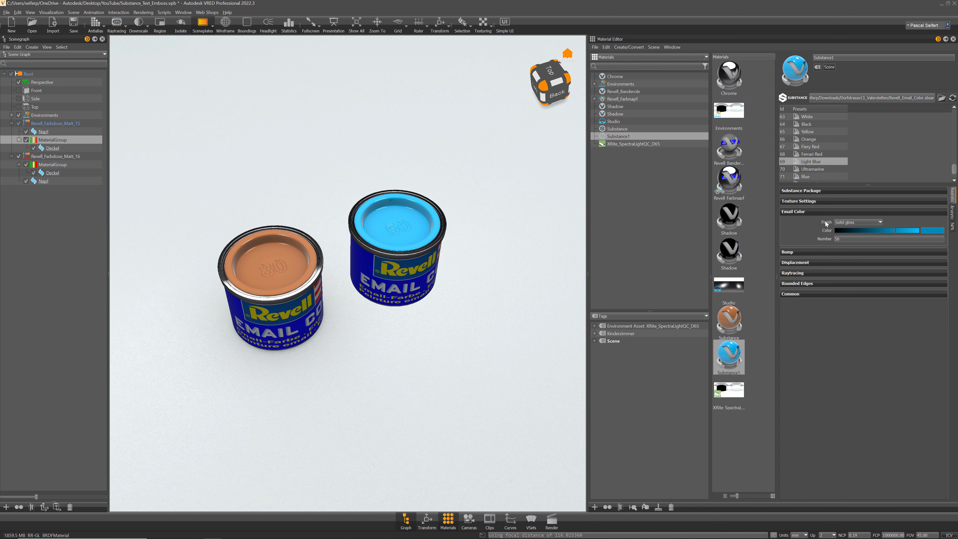
middle_click_drag(435, 208, 422, 212, "alt")
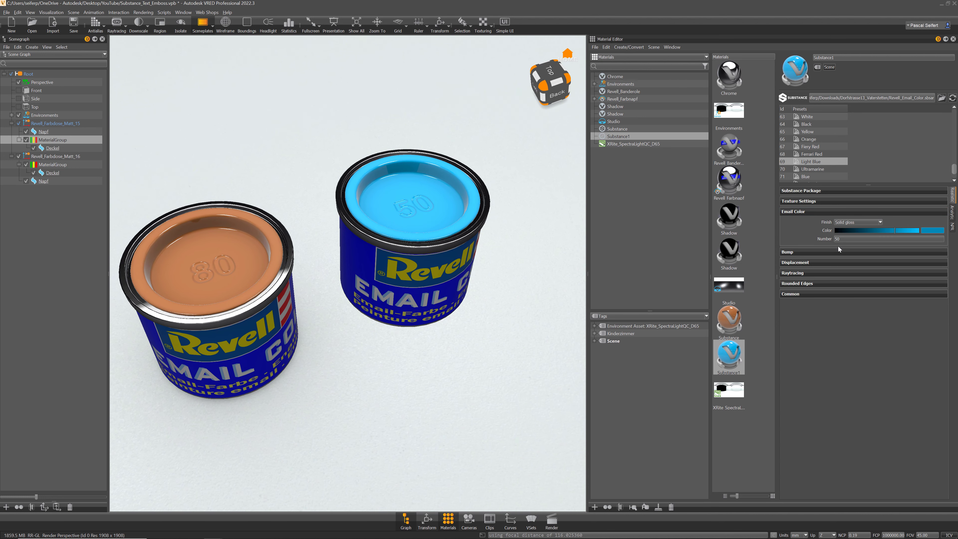
left_click(849, 223)
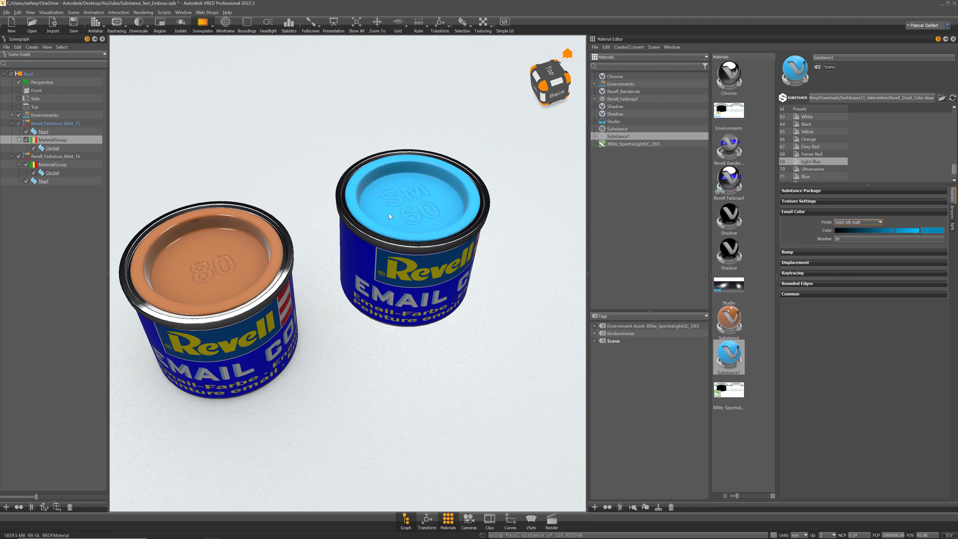
Set the duplicated material's Number text to 99, and replace it with VRED
left_click_drag(831, 239, 814, 233)
type("99")
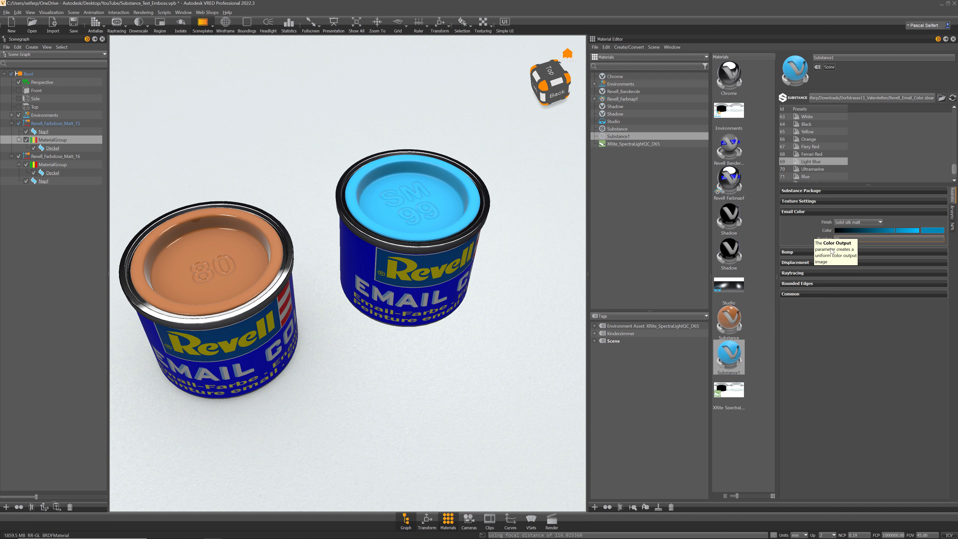
left_click_drag(846, 238, 815, 237)
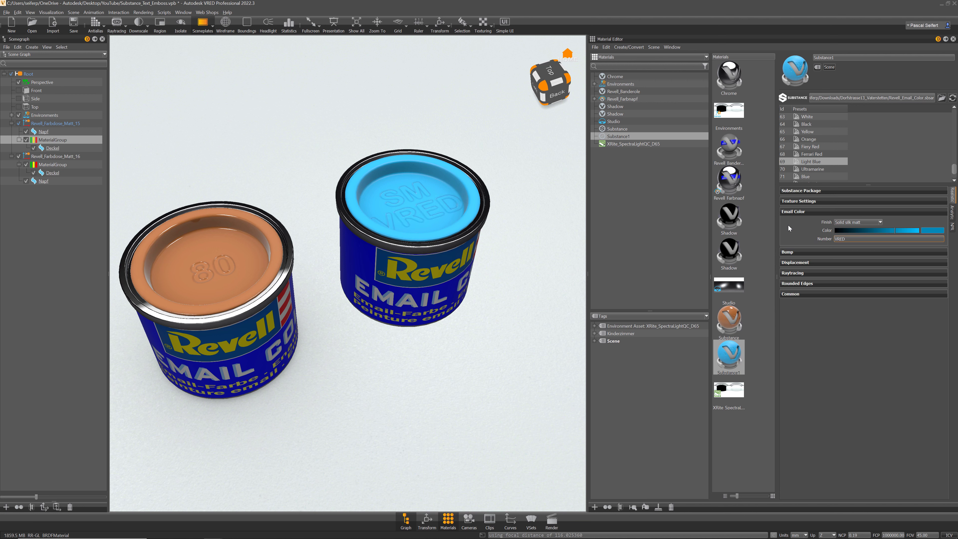
Change the duplicated material's Email Color to orange and view the second can's lid from above
left_click(912, 231)
left_click_drag(464, 334, 385, 334)
left_click(524, 341)
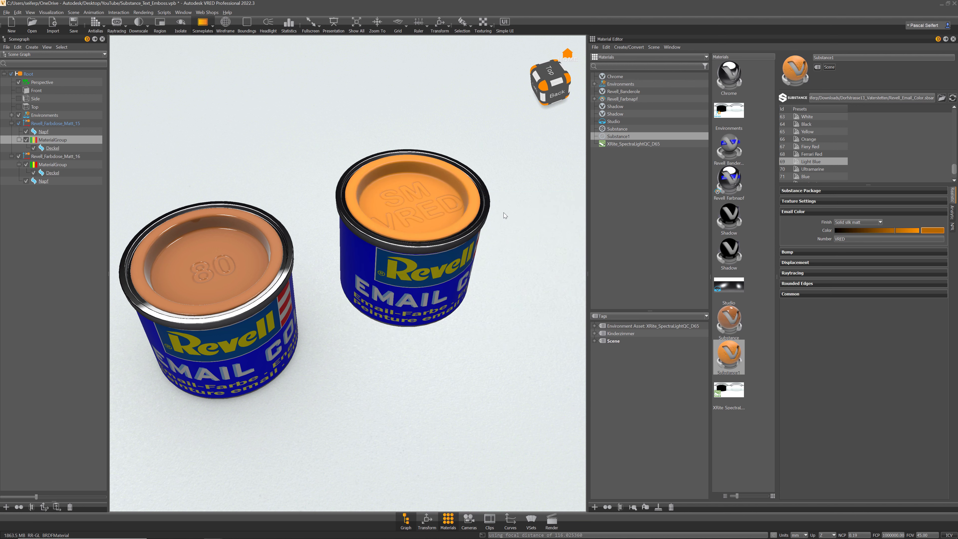
left_click_drag(503, 212, 503, 272)
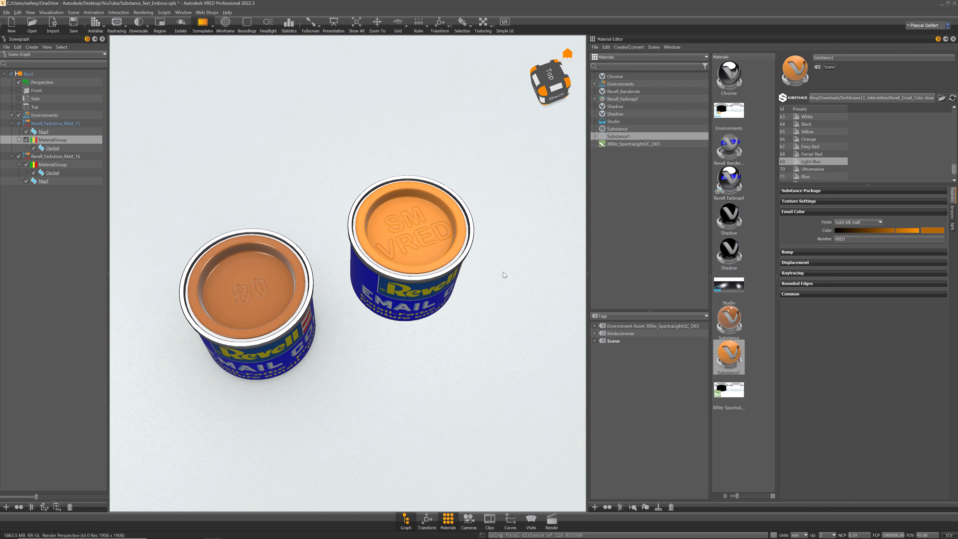